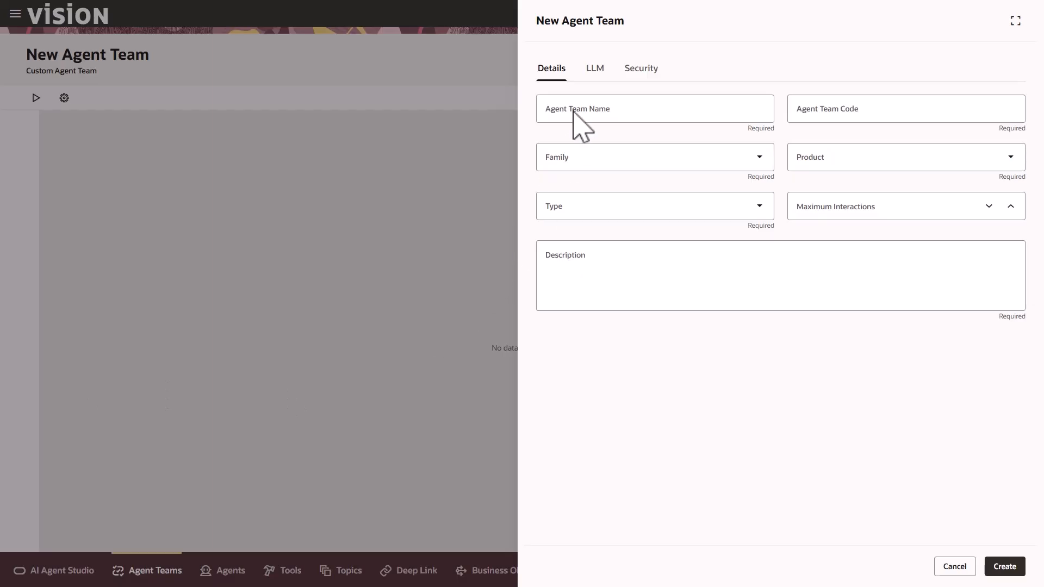
# Name the team Employee Development Goal as an HCM Goal Management Workflow team
pyautogui.write('Employee Development Goal')
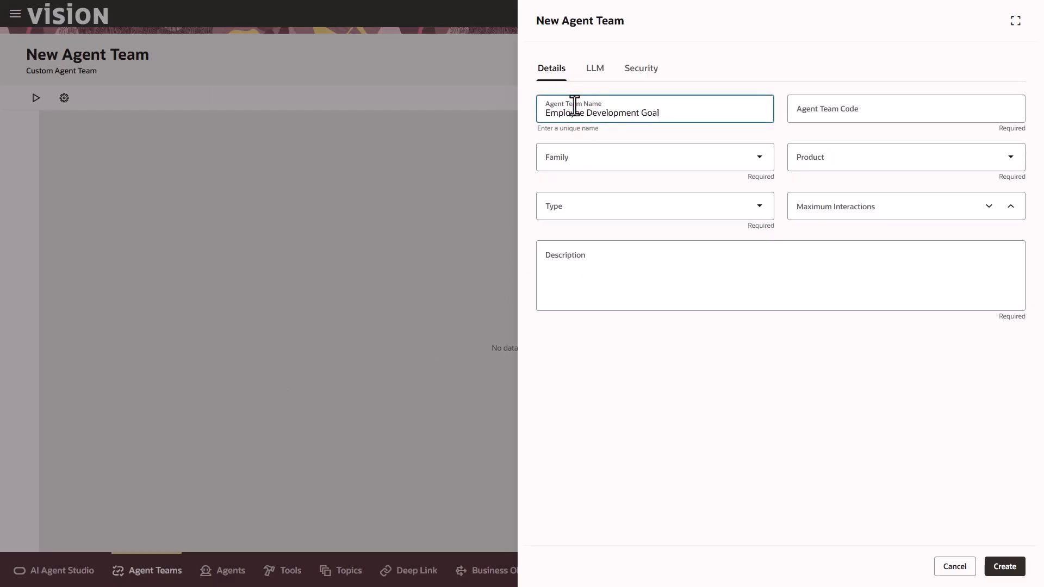
pyautogui.click(621, 137)
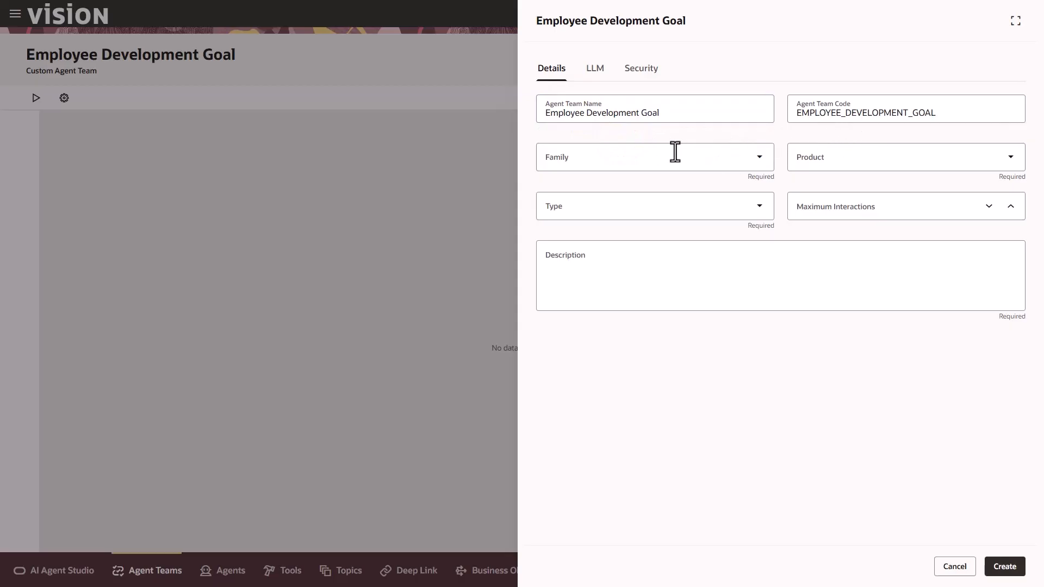
pyautogui.click(646, 160)
pyautogui.click(591, 298)
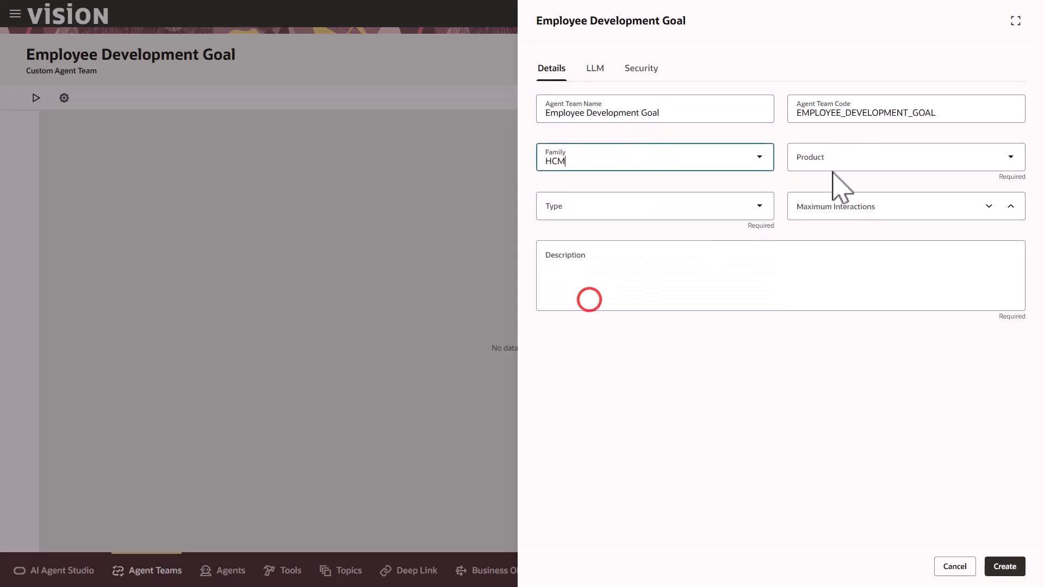
pyautogui.click(835, 163)
pyautogui.click(846, 374)
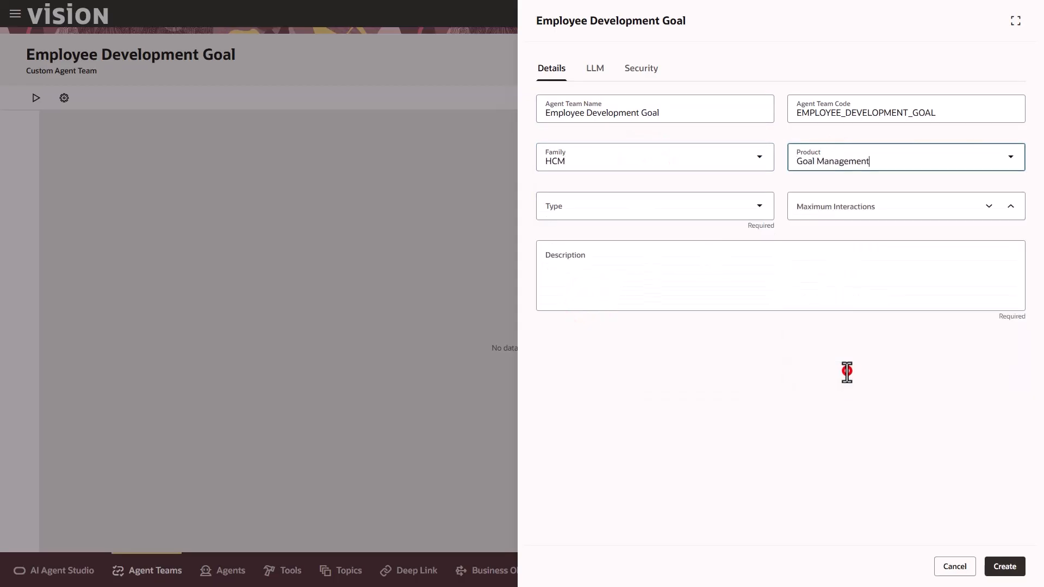
pyautogui.click(687, 205)
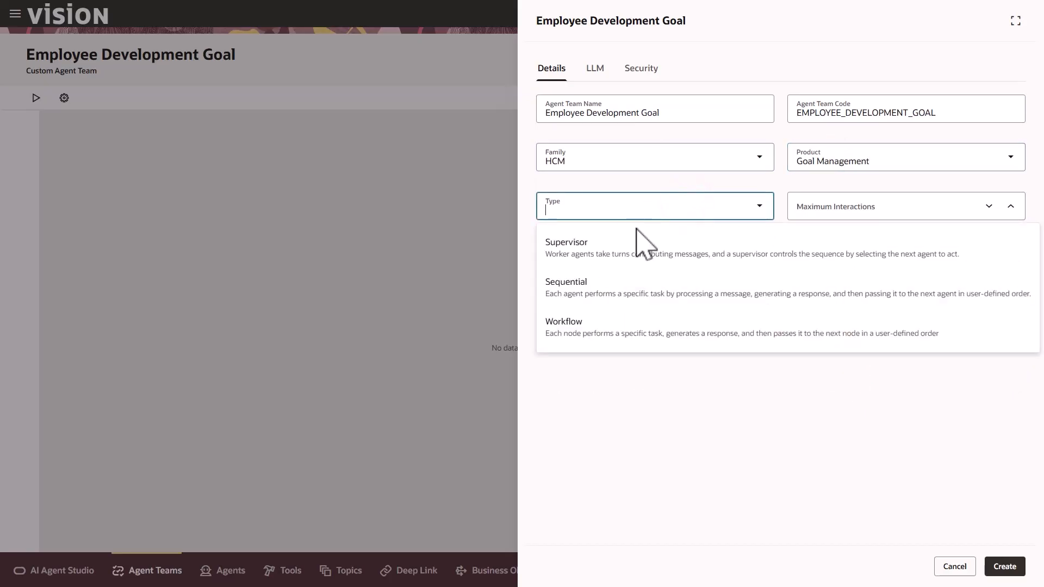
pyautogui.click(592, 327)
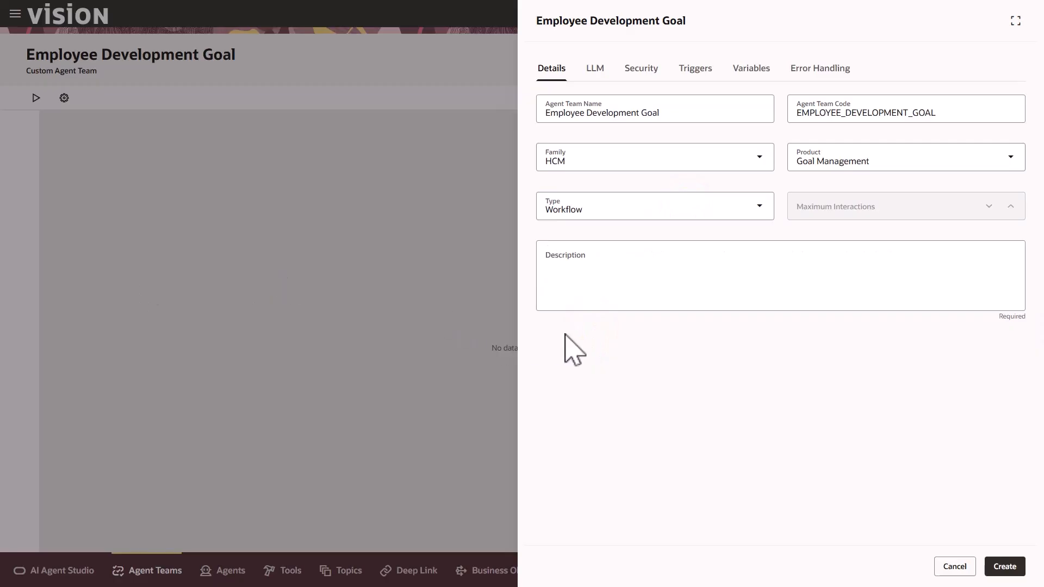
# Paste in the team description
pyautogui.click(571, 263)
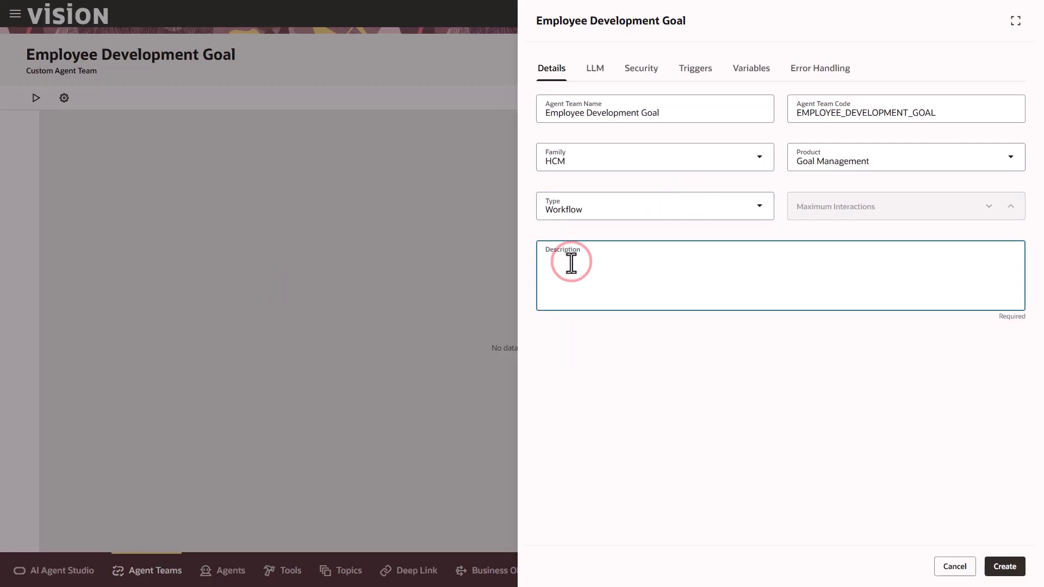
pyautogui.write('This agent creates development goals for employees')
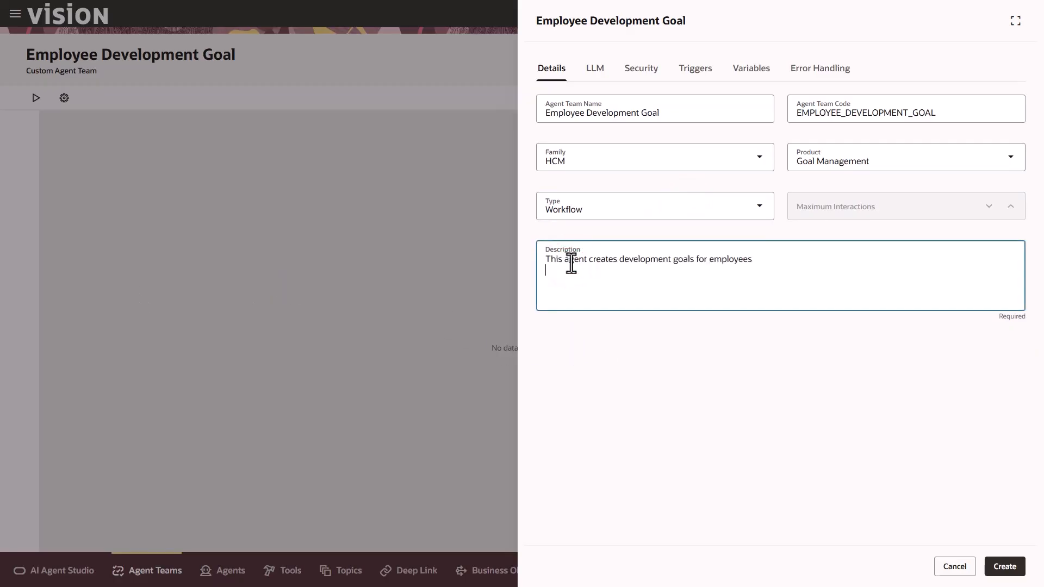
pyautogui.click(755, 71)
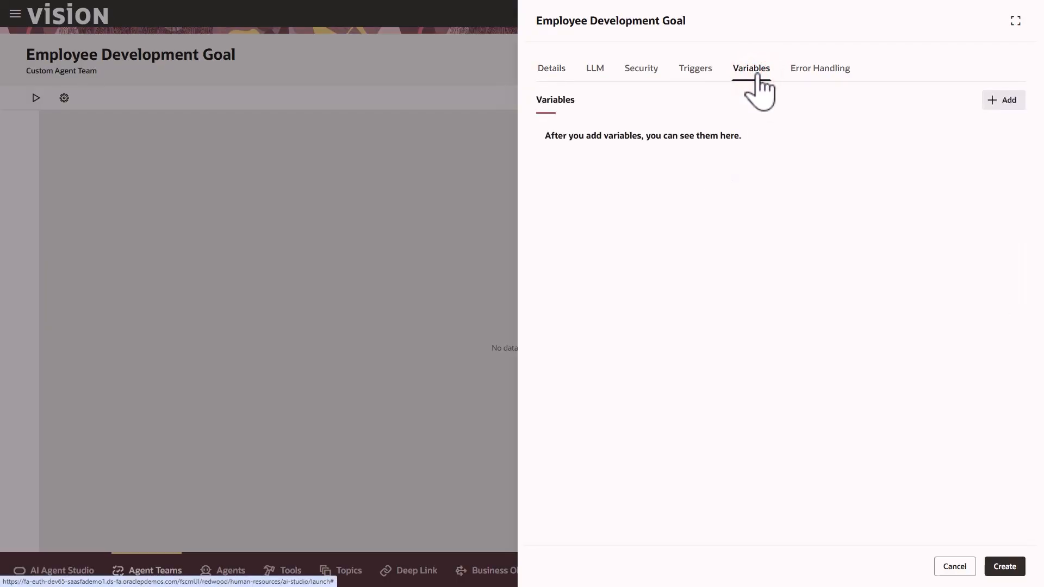
# Add a String-type team variable named WorkerType
pyautogui.click(1005, 105)
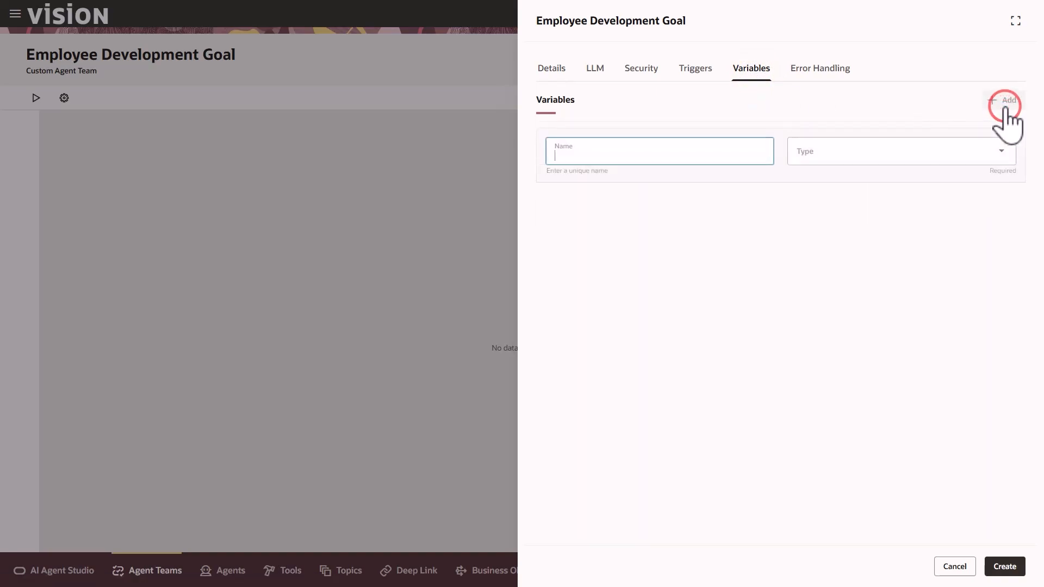
pyautogui.write('WorkerType')
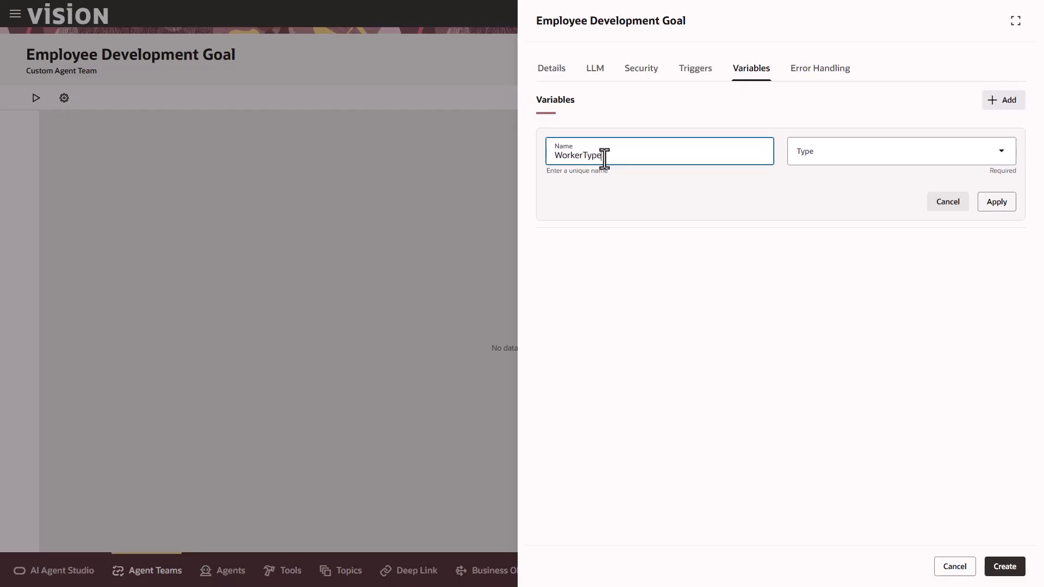
pyautogui.click(832, 146)
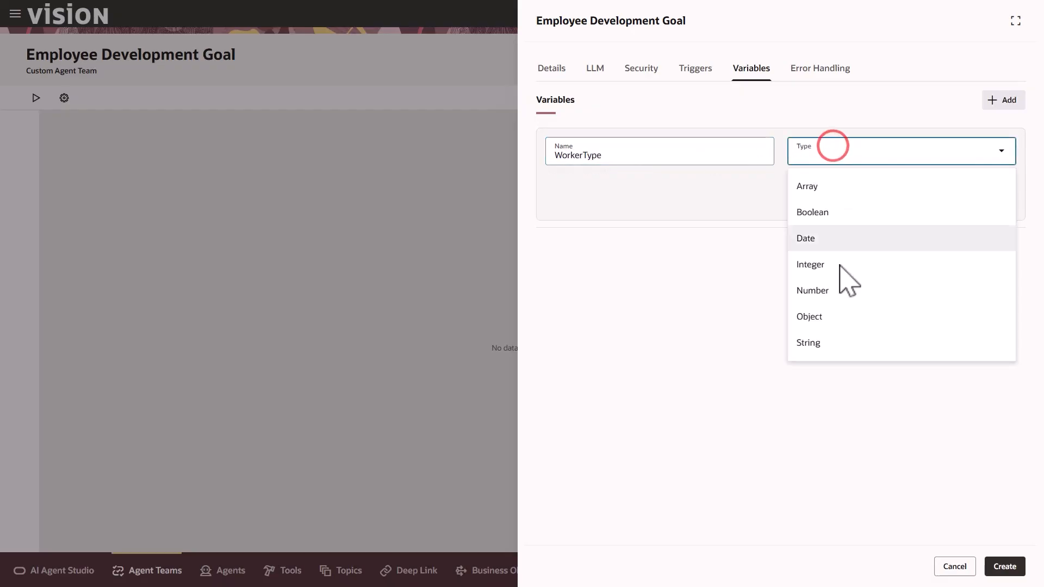
pyautogui.click(832, 348)
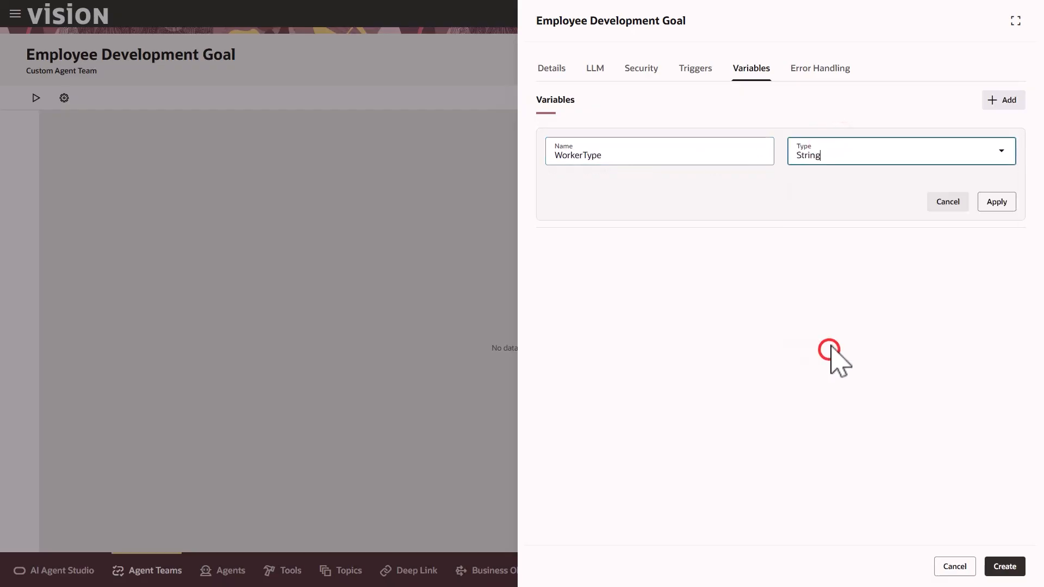
pyautogui.click(996, 205)
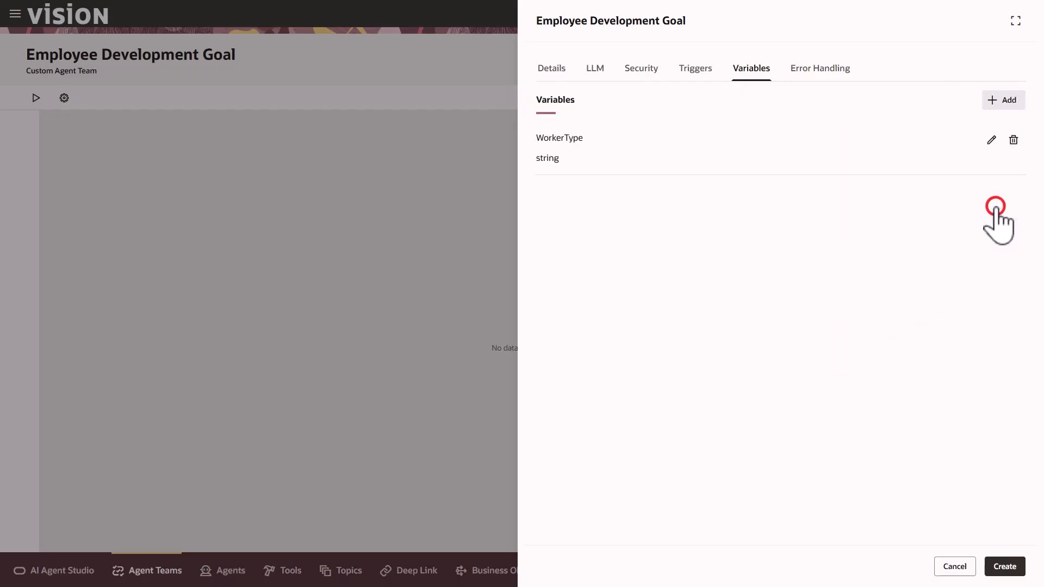
pyautogui.click(700, 69)
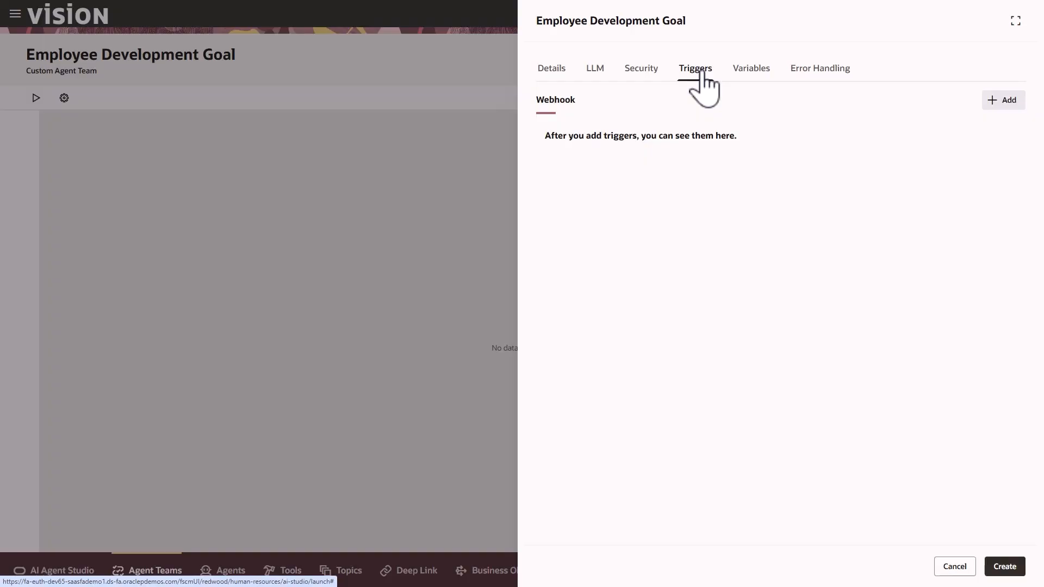
# Add a String webhook trigger named GoalName and create the agent team
pyautogui.click(1012, 102)
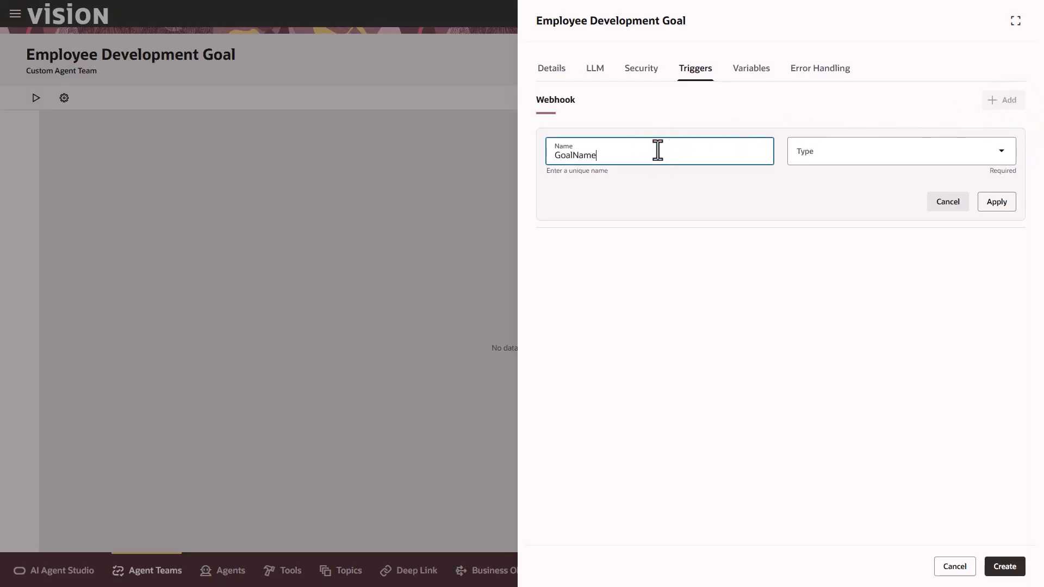
pyautogui.click(821, 155)
pyautogui.click(832, 340)
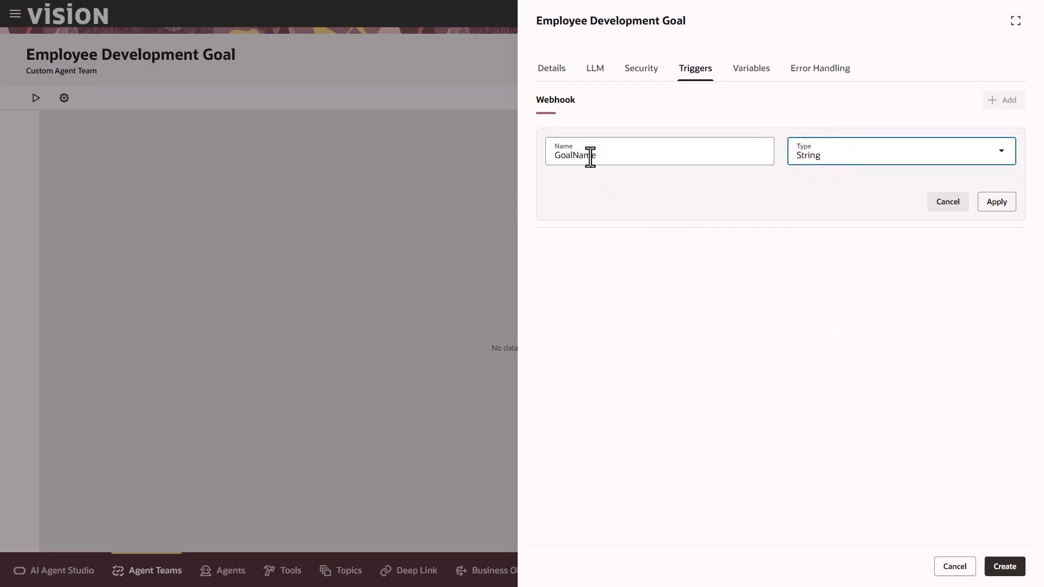
pyautogui.click(994, 203)
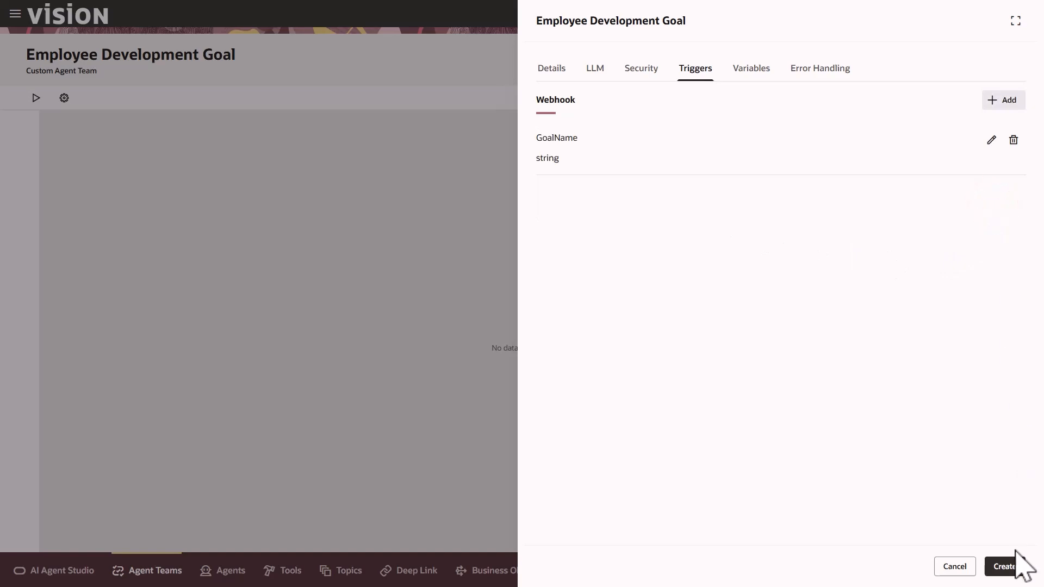
pyautogui.click(1007, 565)
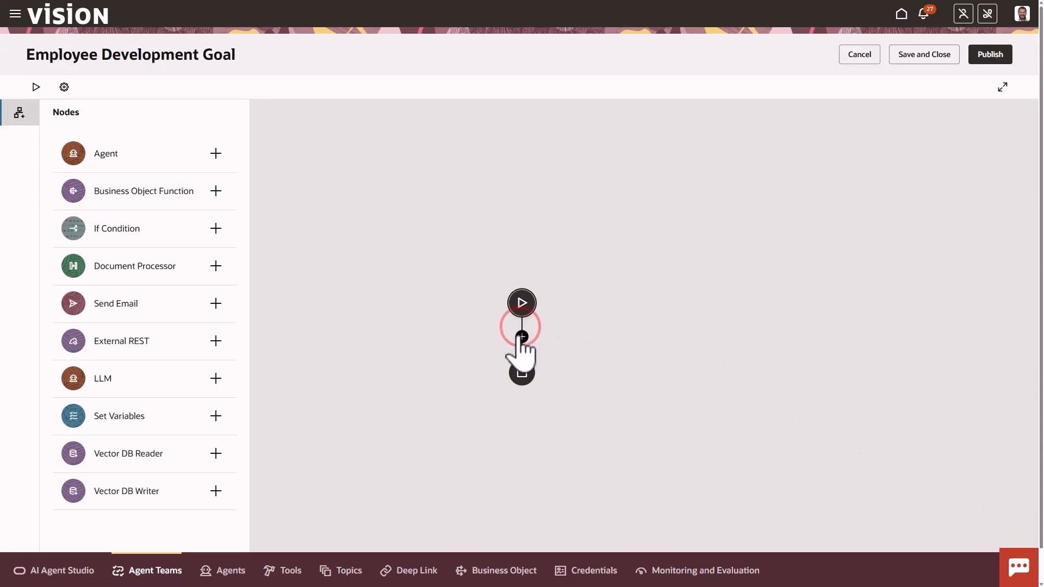
# Insert a Business Object Function node named GetUserName between start and end
pyautogui.click(521, 337)
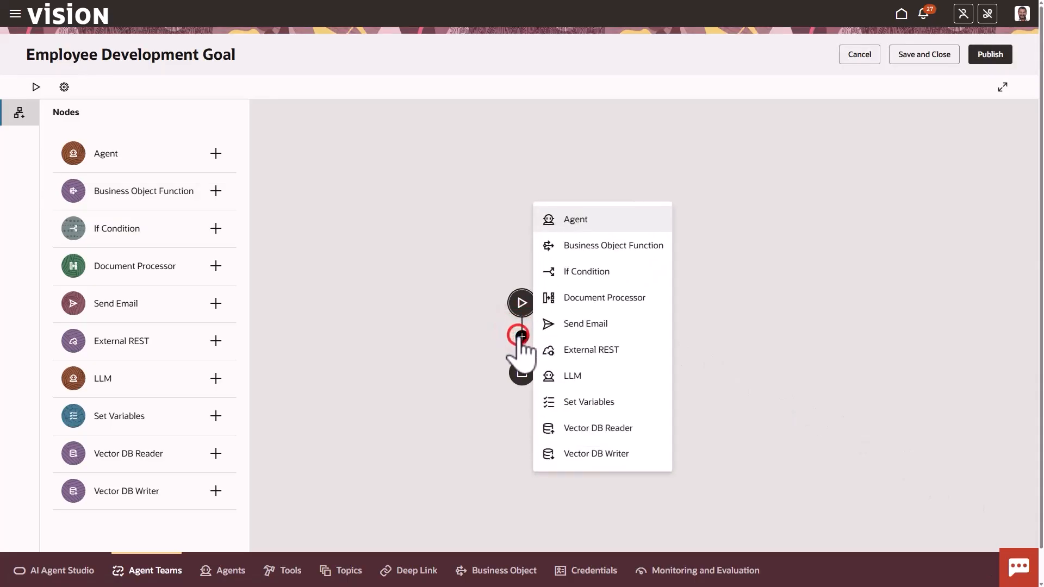
pyautogui.click(608, 246)
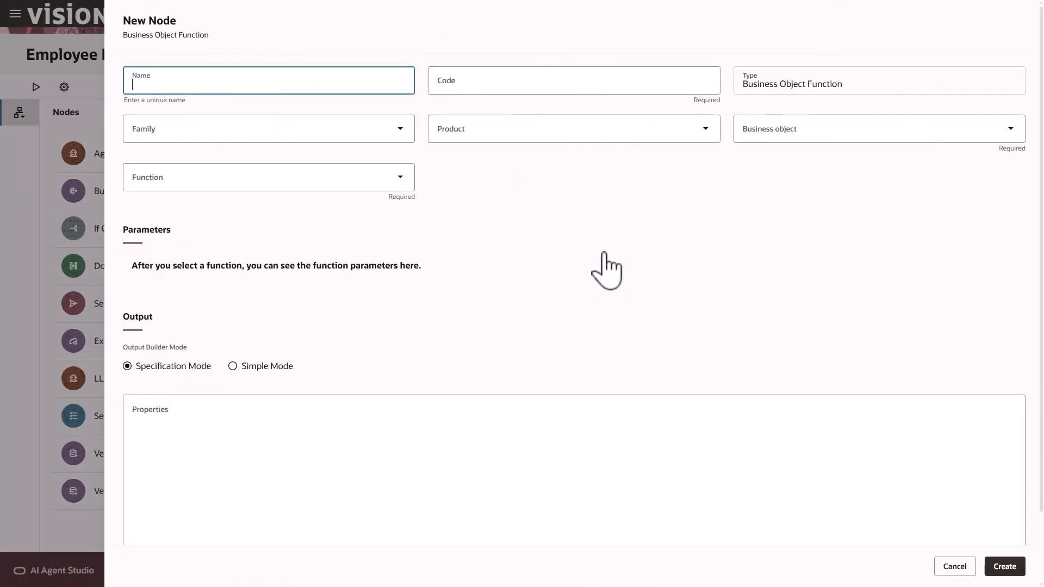
pyautogui.click(320, 82)
pyautogui.write('GetUserName')
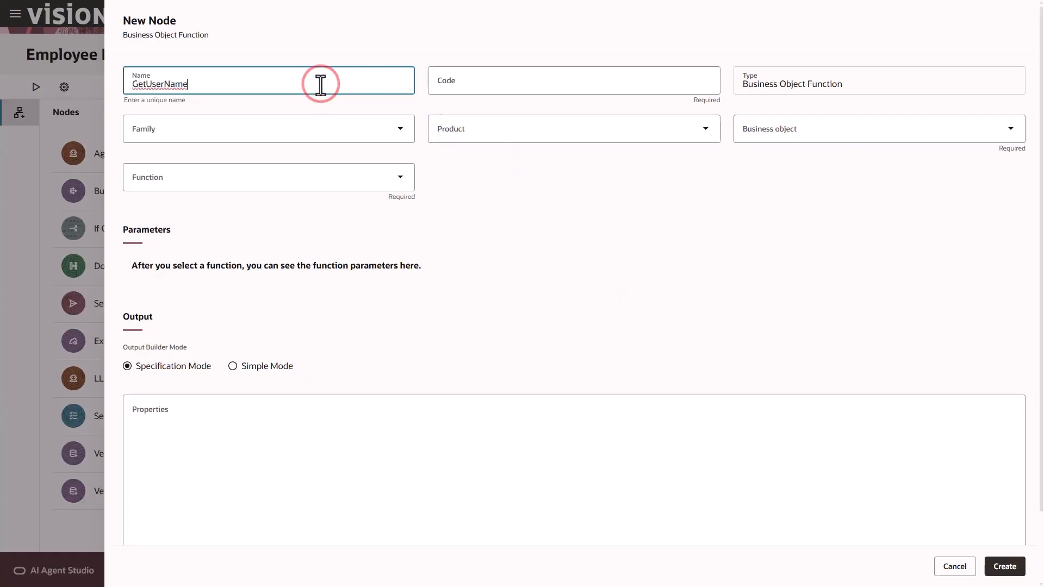
pyautogui.click(352, 102)
# Set GetUserName to family HCM, product Other, business object Self Detail, function getUserSession
pyautogui.click(337, 129)
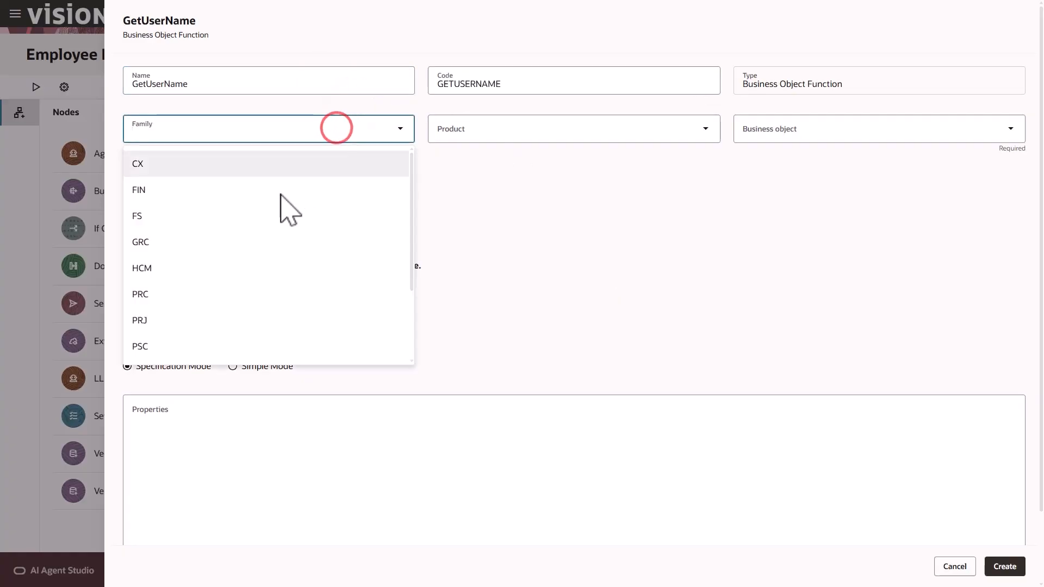
pyautogui.click(232, 267)
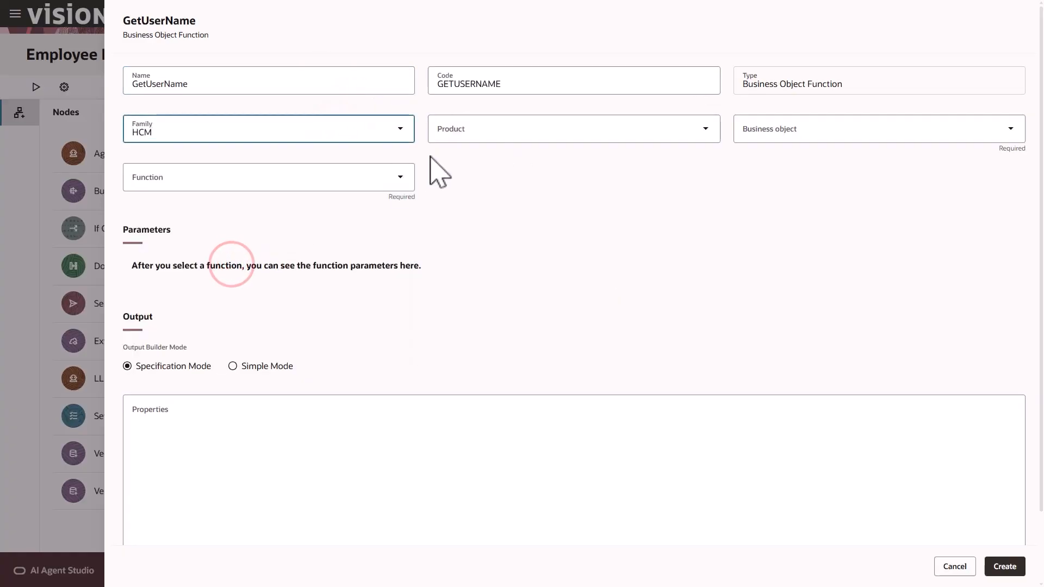
pyautogui.click(462, 132)
pyautogui.scroll(-2, 492, 294)
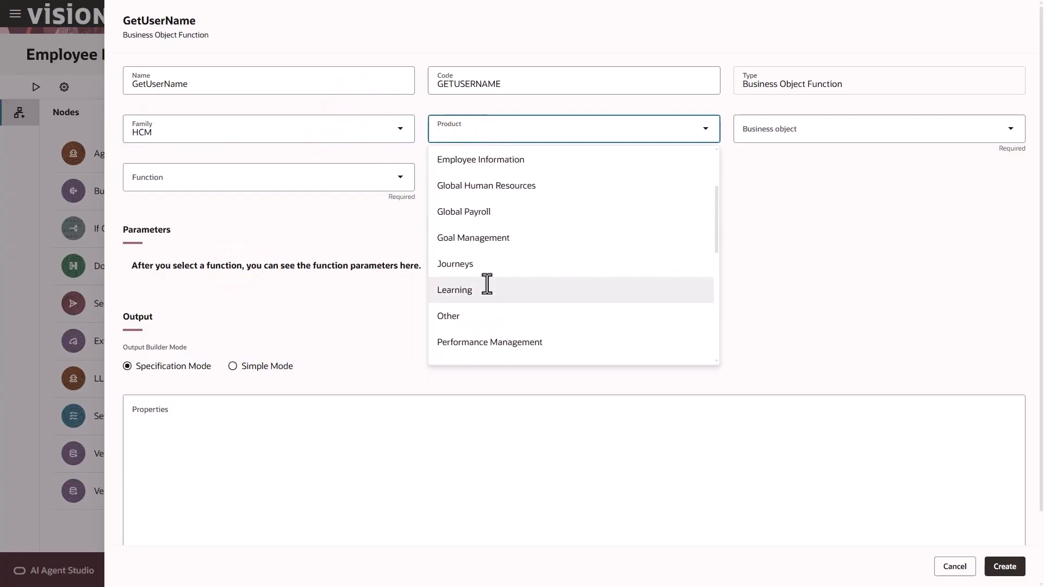
pyautogui.click(473, 306)
pyautogui.click(785, 129)
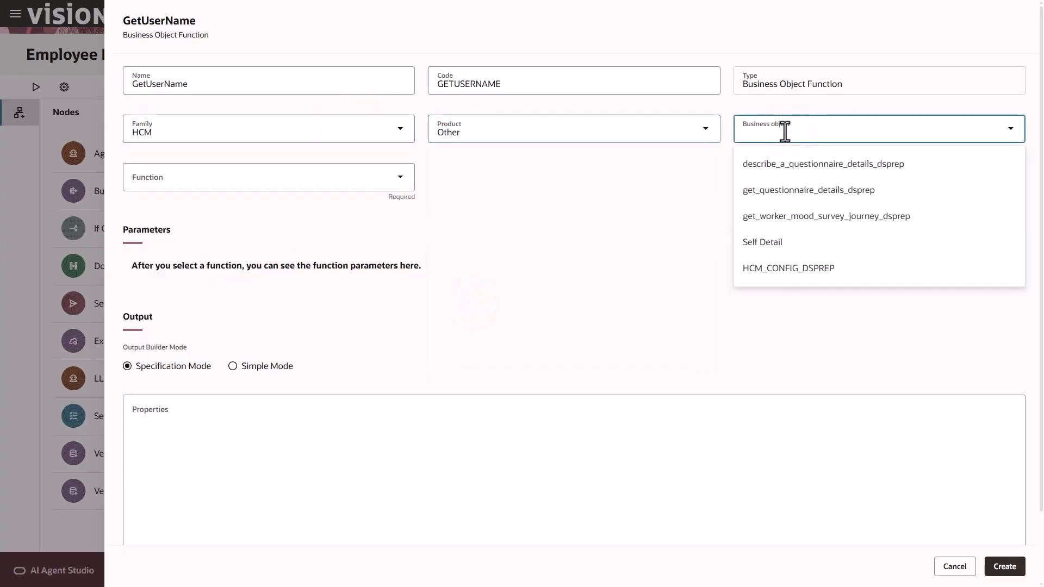
pyautogui.click(790, 242)
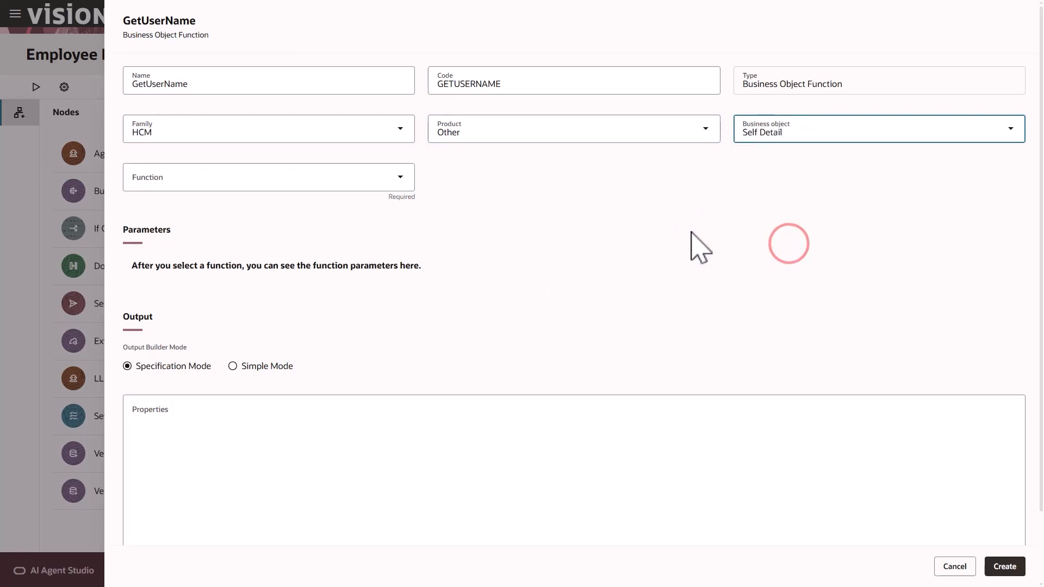
pyautogui.click(332, 184)
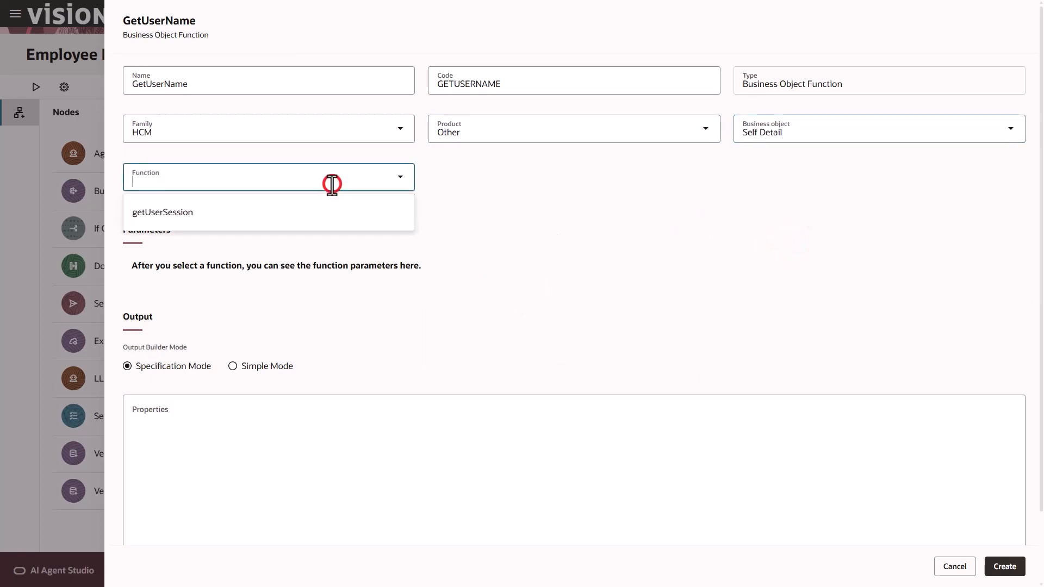
pyautogui.click(289, 213)
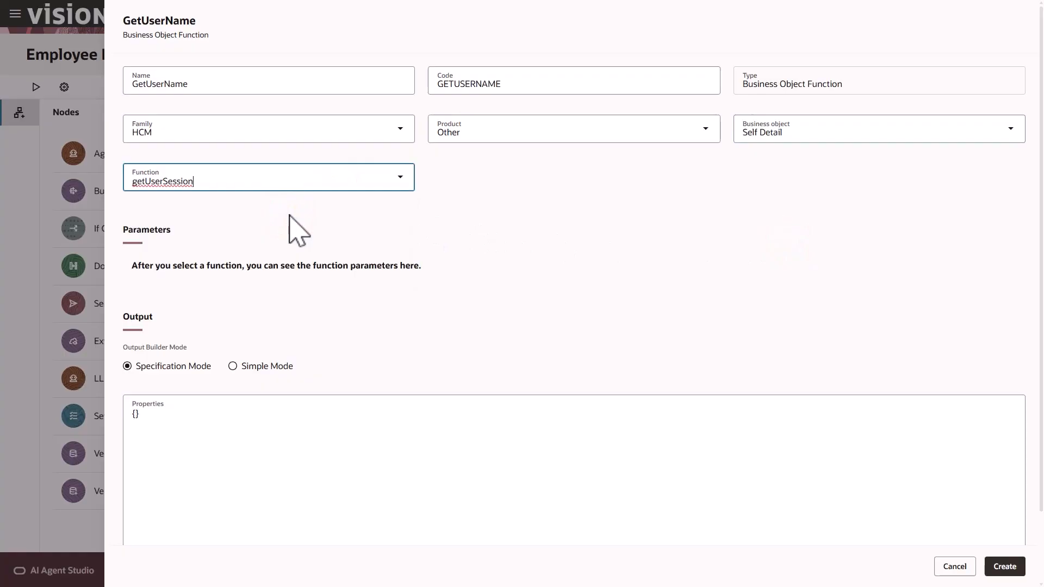
pyautogui.click(290, 214)
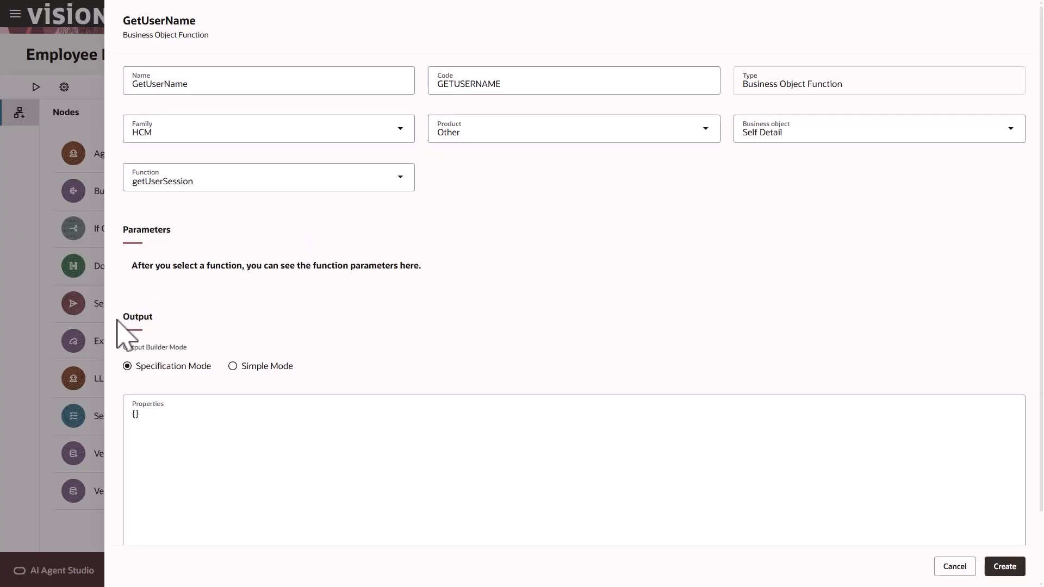
# Switch GetUserName's output to Simple Mode and add a String property EmailAddress
pyautogui.click(233, 366)
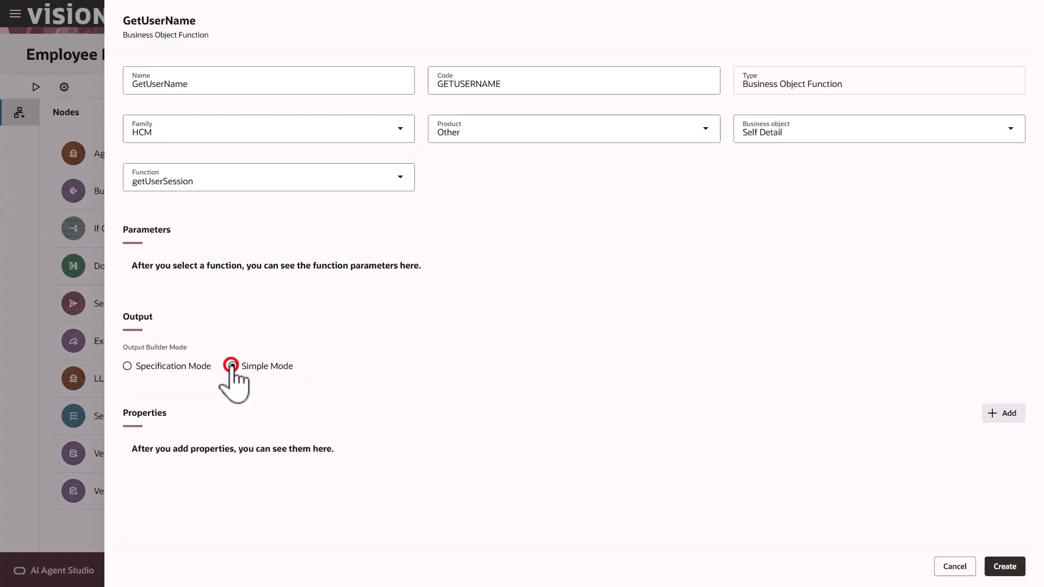
pyautogui.click(995, 416)
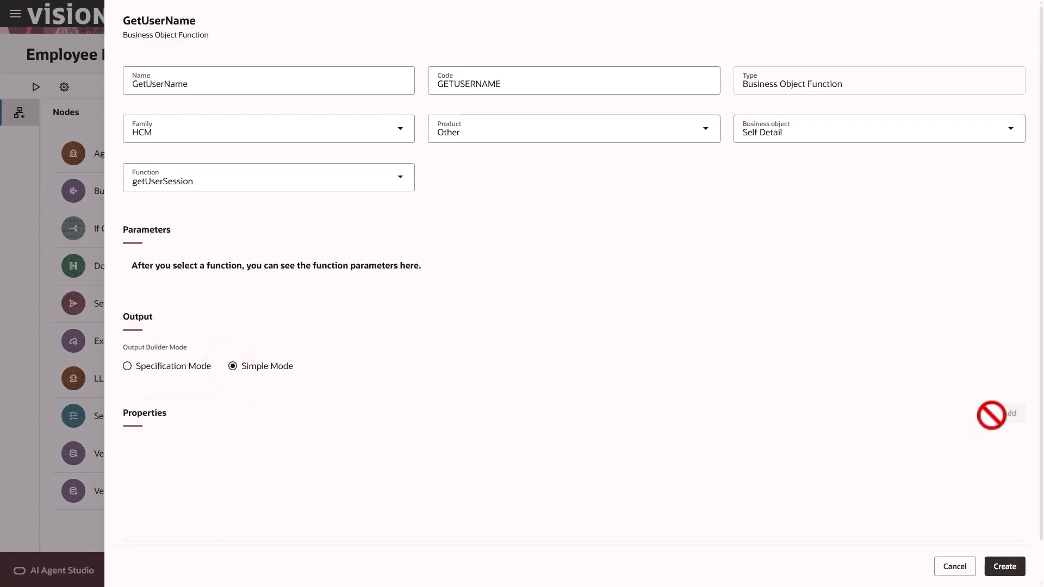
pyautogui.write('EmailAddress')
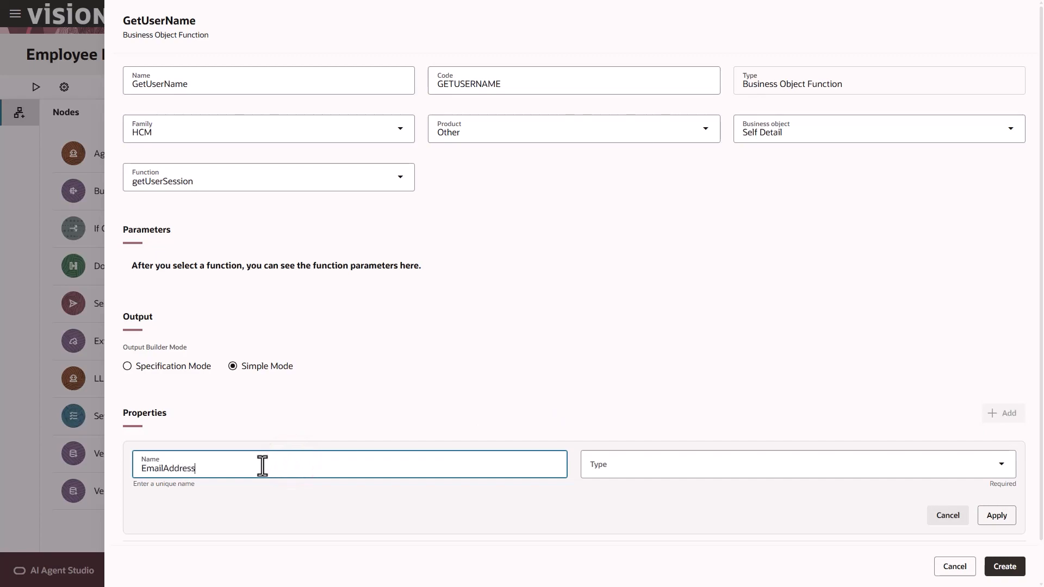
pyautogui.click(613, 468)
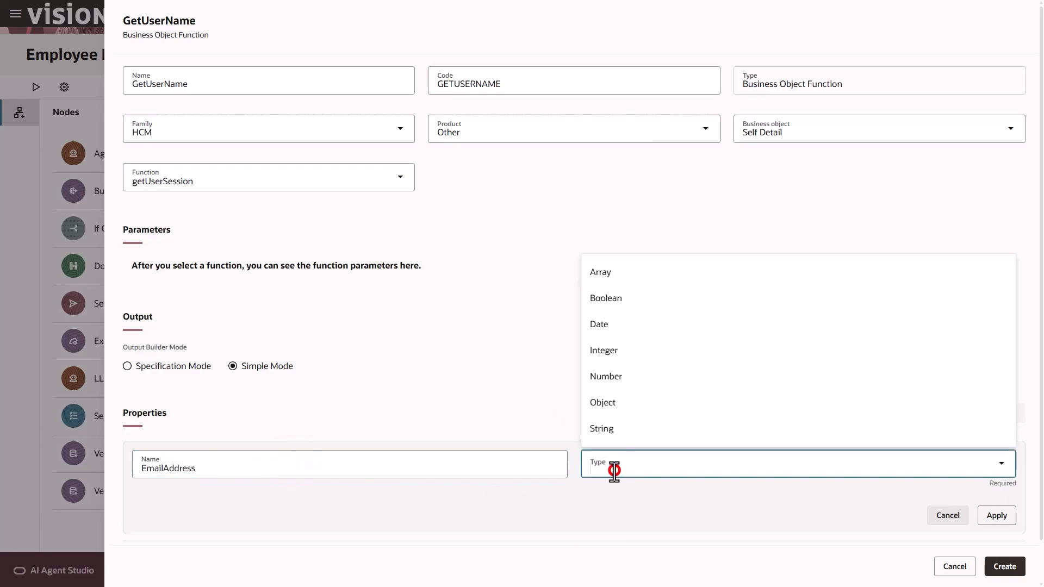
pyautogui.click(626, 435)
pyautogui.click(993, 518)
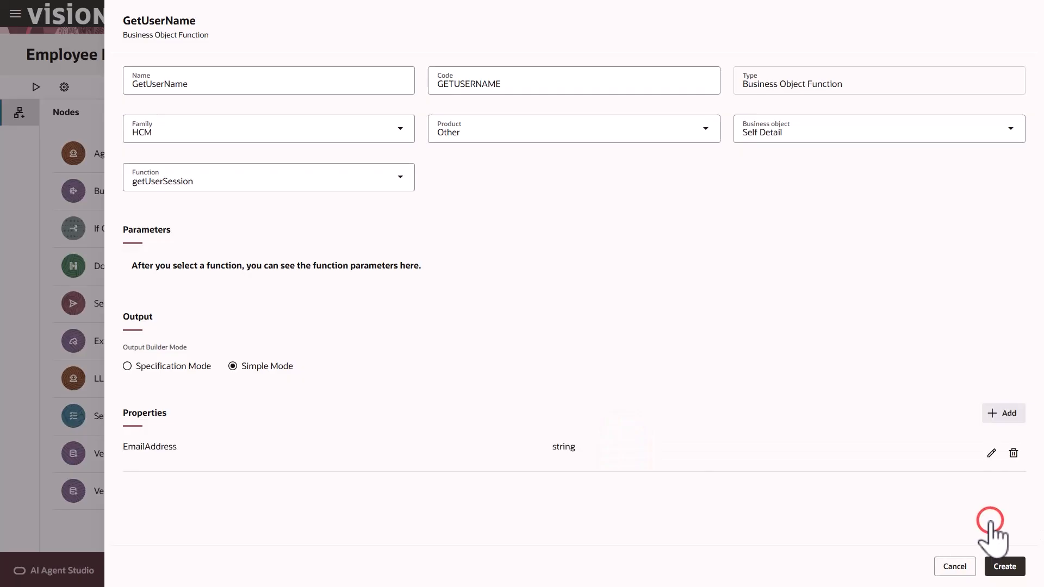
# Add a String output property PersonNumber and create the GetUserName node
pyautogui.click(991, 414)
pyautogui.click(215, 467)
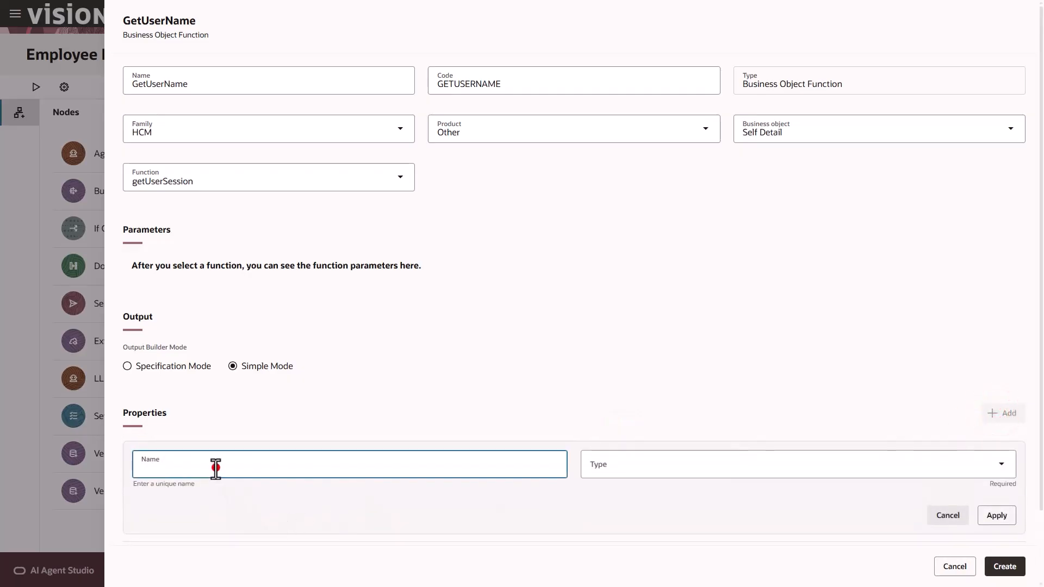
pyautogui.write('PersonNumber')
pyautogui.click(632, 466)
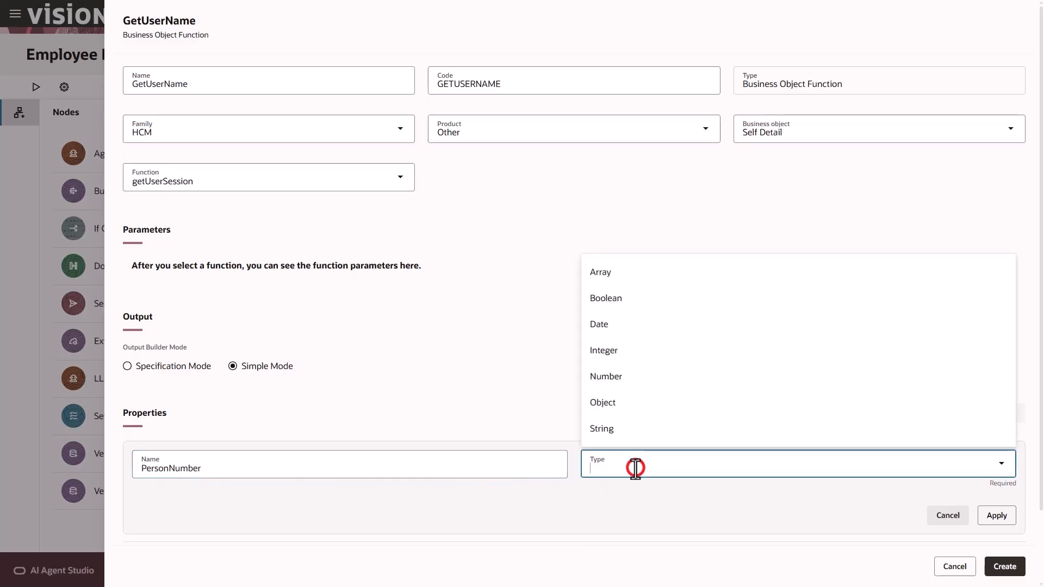
pyautogui.click(630, 434)
pyautogui.click(997, 516)
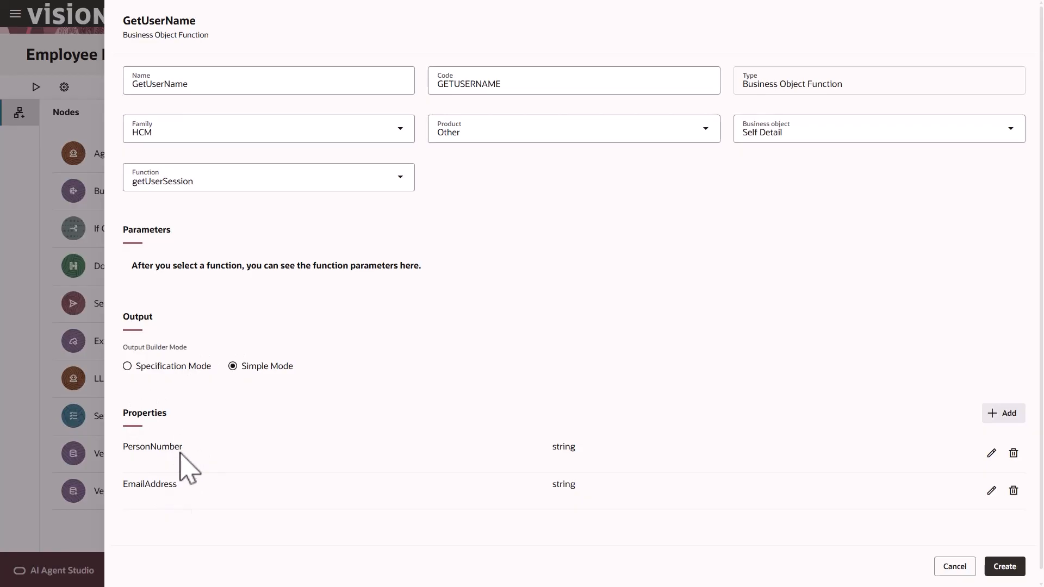
pyautogui.click(1007, 568)
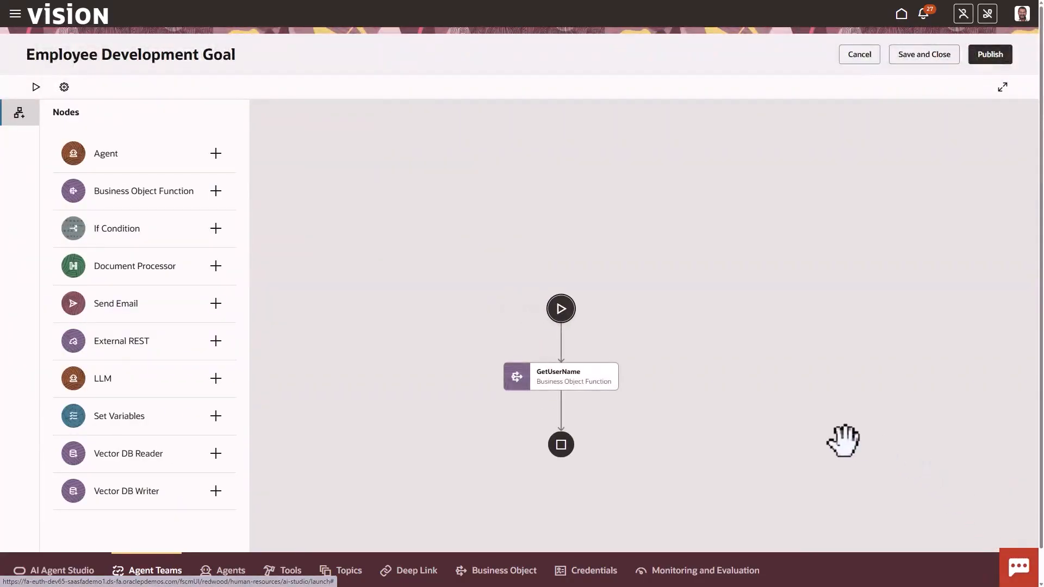
# Insert a Business Object Function node named Get Person Details after GetUserName
pyautogui.moveTo(561, 414)
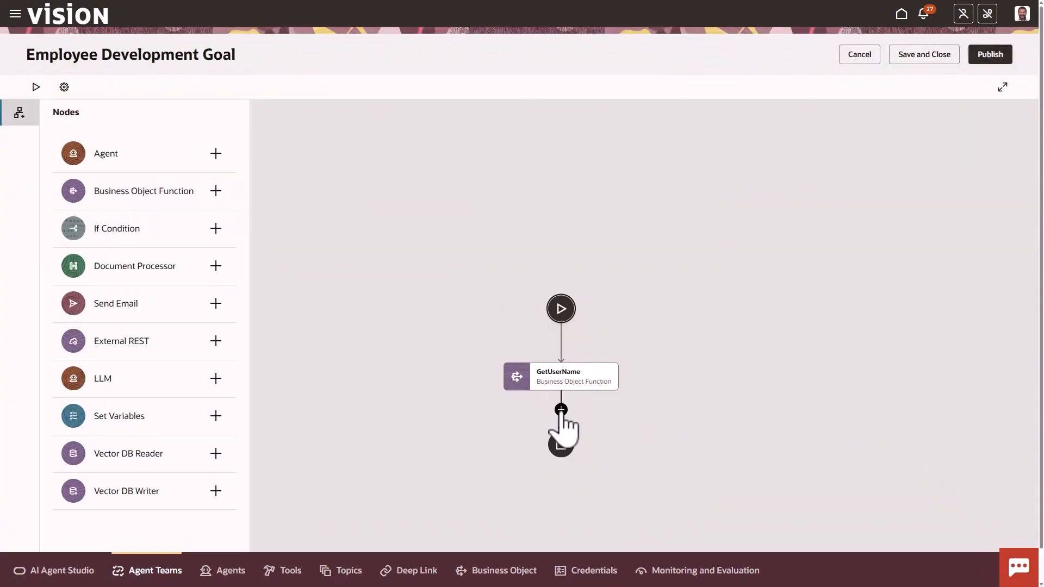
pyautogui.click(561, 411)
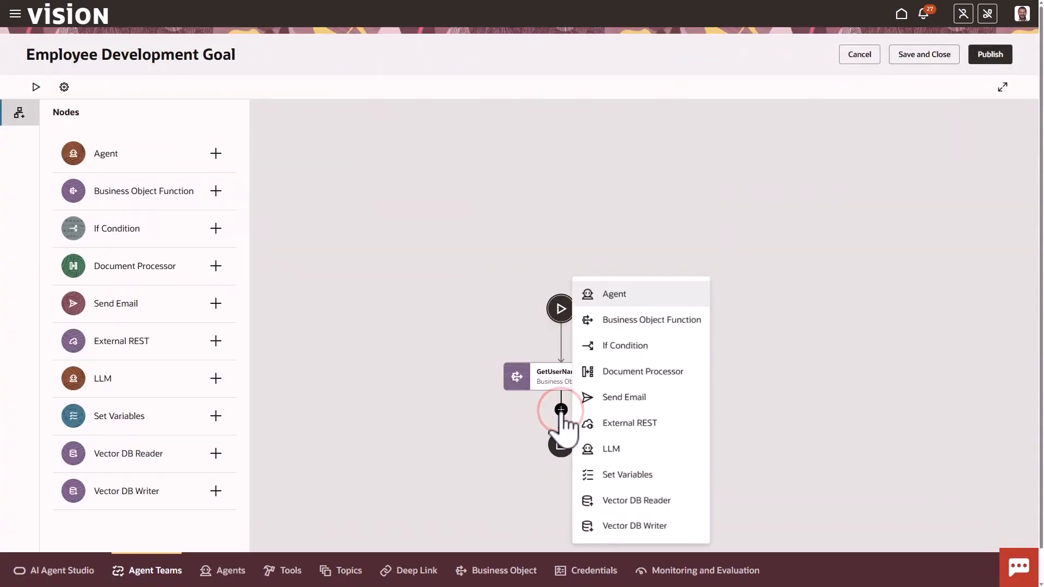
pyautogui.click(629, 322)
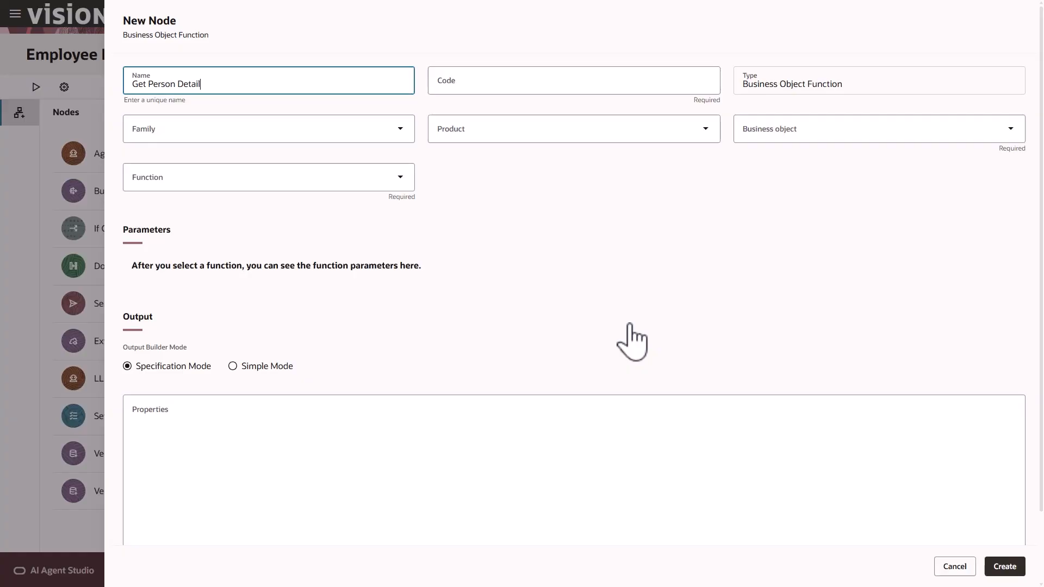
pyautogui.click(632, 341)
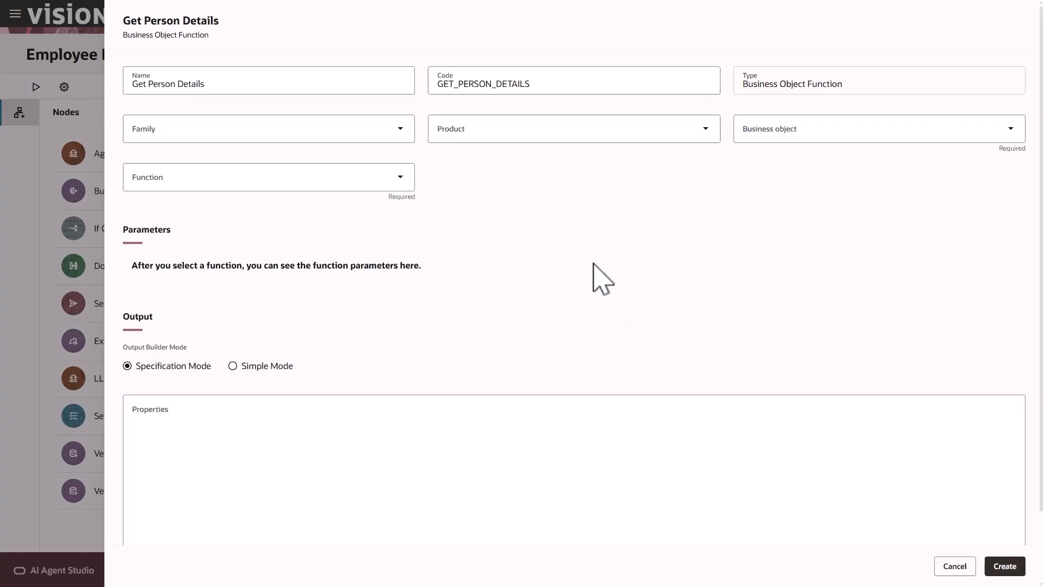
# Set the node's family to HCM and product to Global Human Resources
pyautogui.click(379, 130)
pyautogui.click(265, 268)
pyautogui.click(478, 133)
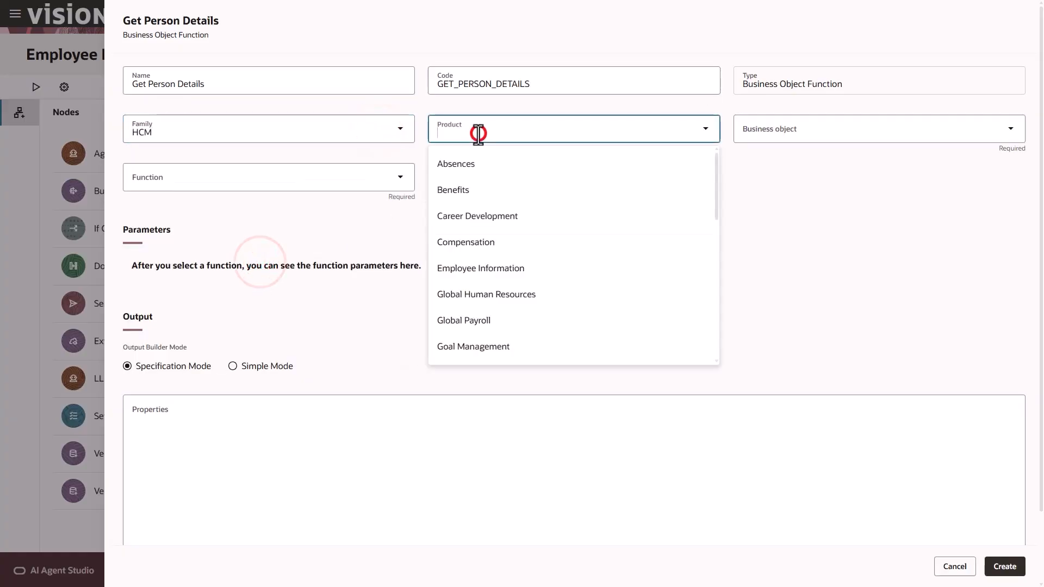
pyautogui.write('Globa')
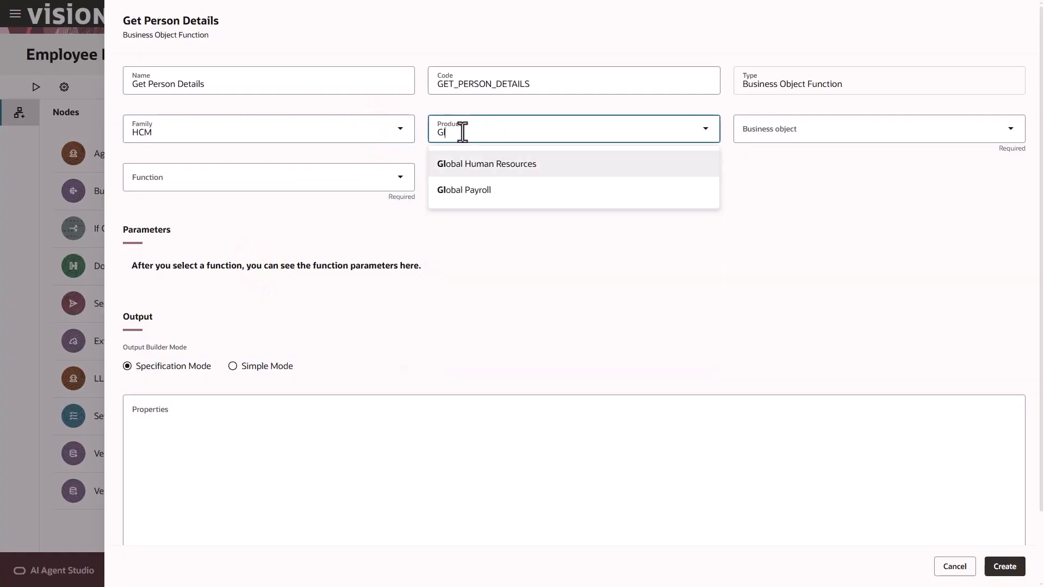
pyautogui.click(495, 164)
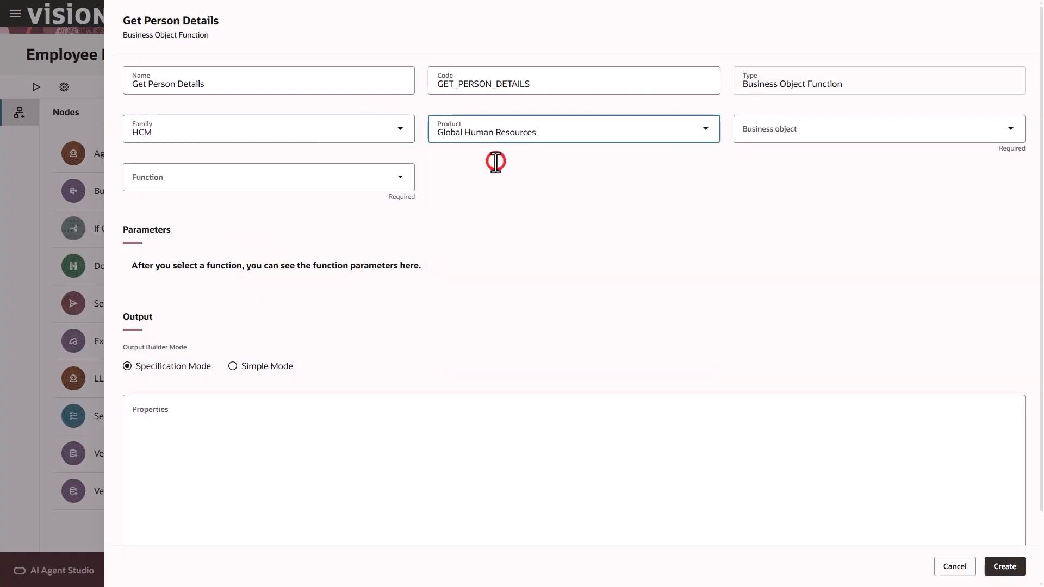
# Choose business object Person Information with function get_person_information
pyautogui.click(776, 131)
pyautogui.write('Person')
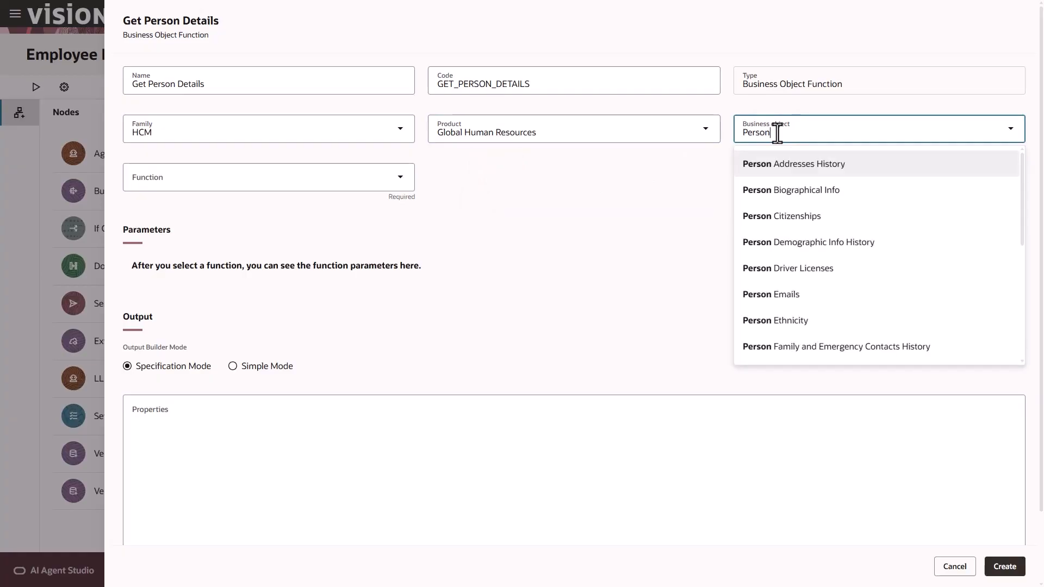
pyautogui.scroll(-2, 799, 226)
pyautogui.click(798, 275)
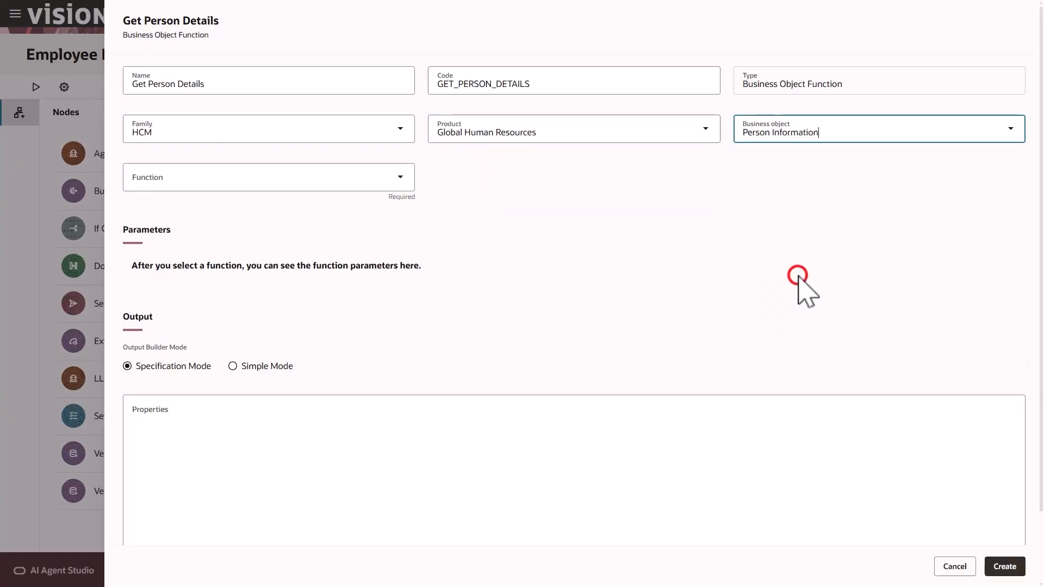
pyautogui.click(343, 178)
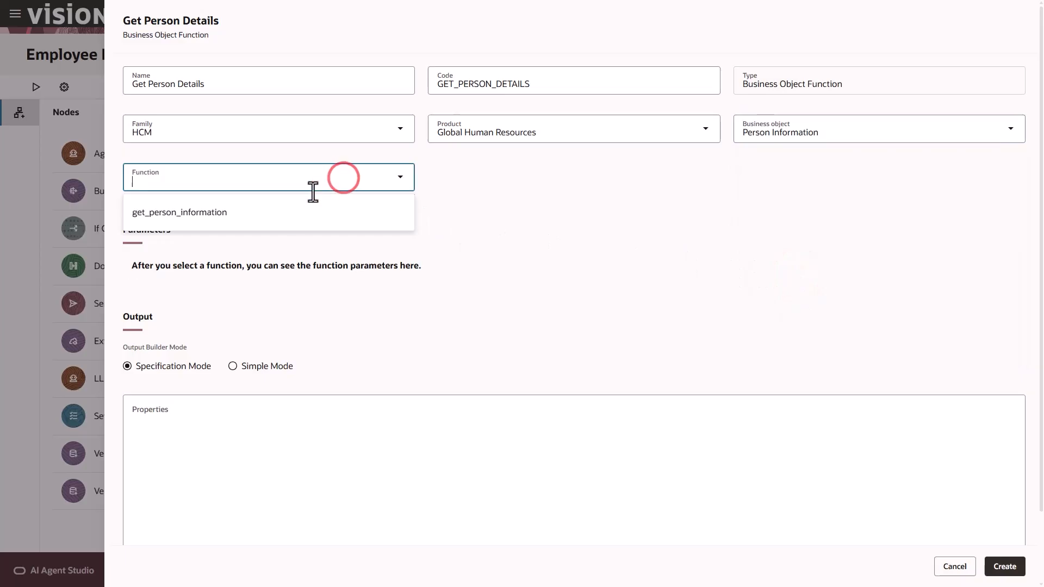
pyautogui.click(254, 214)
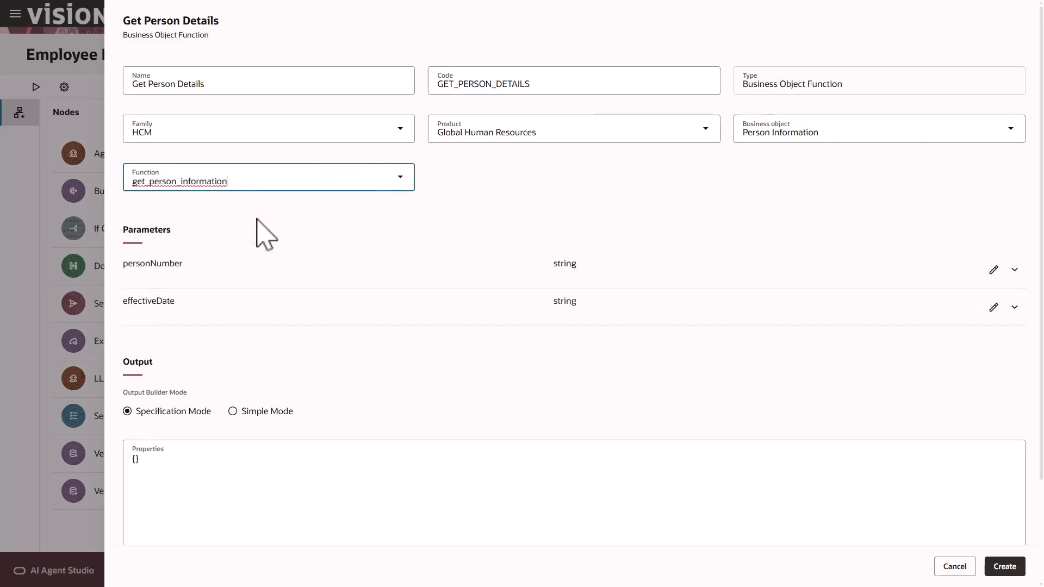
pyautogui.click(257, 219)
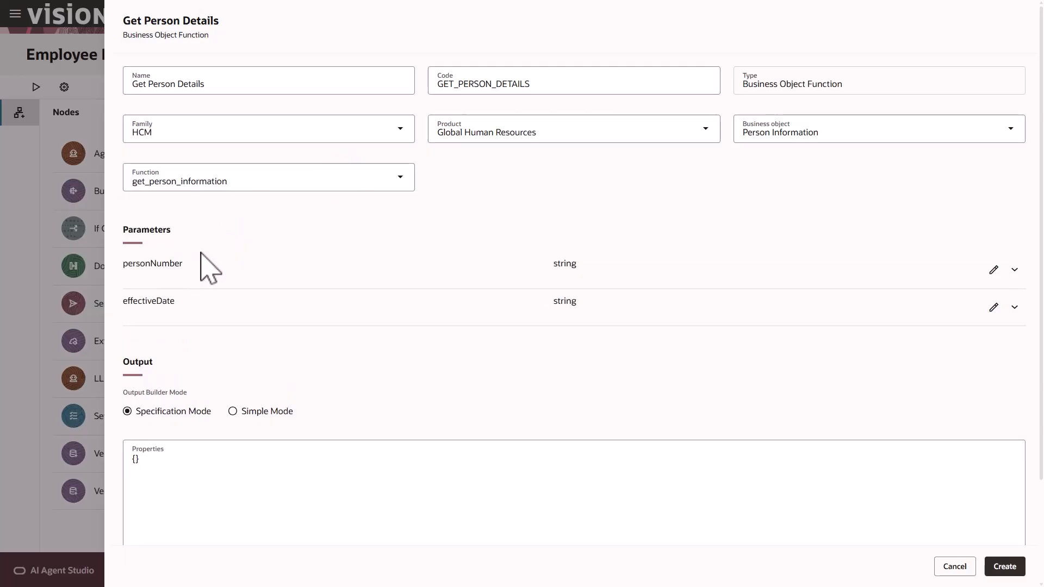
pyautogui.click(994, 270)
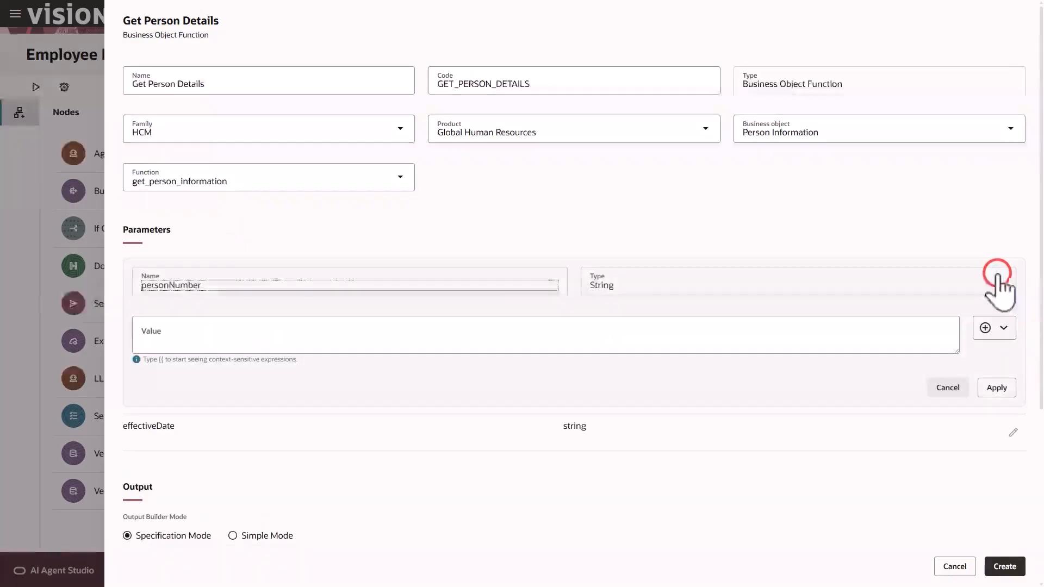
# Set personNumber to {{$context.$nodes.GETUSERNAME.$output.items[0].PersonNumber}}
pyautogui.click(1003, 330)
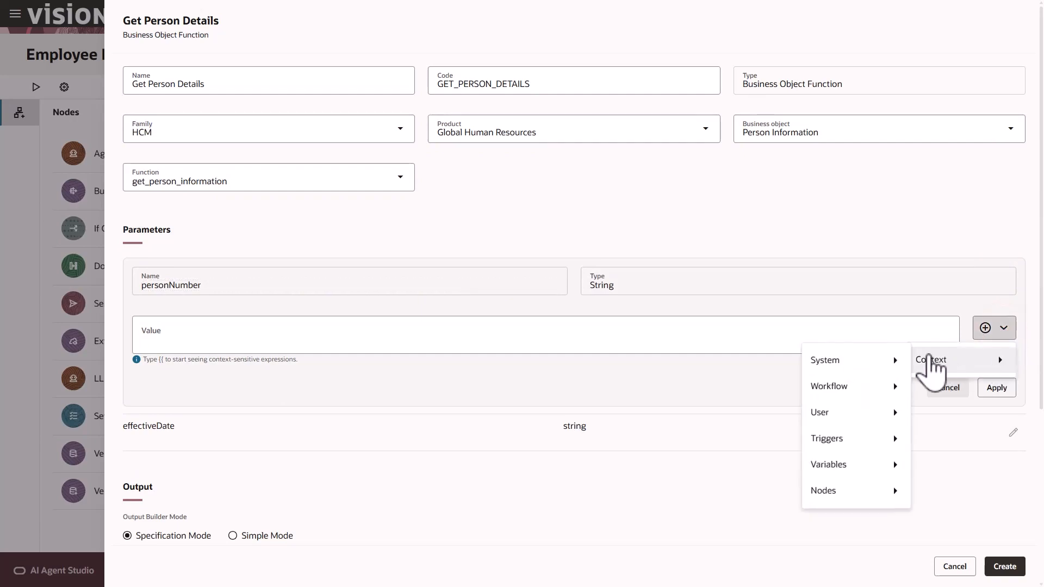
pyautogui.moveTo(876, 492)
pyautogui.moveTo(947, 491)
pyautogui.moveTo(867, 518)
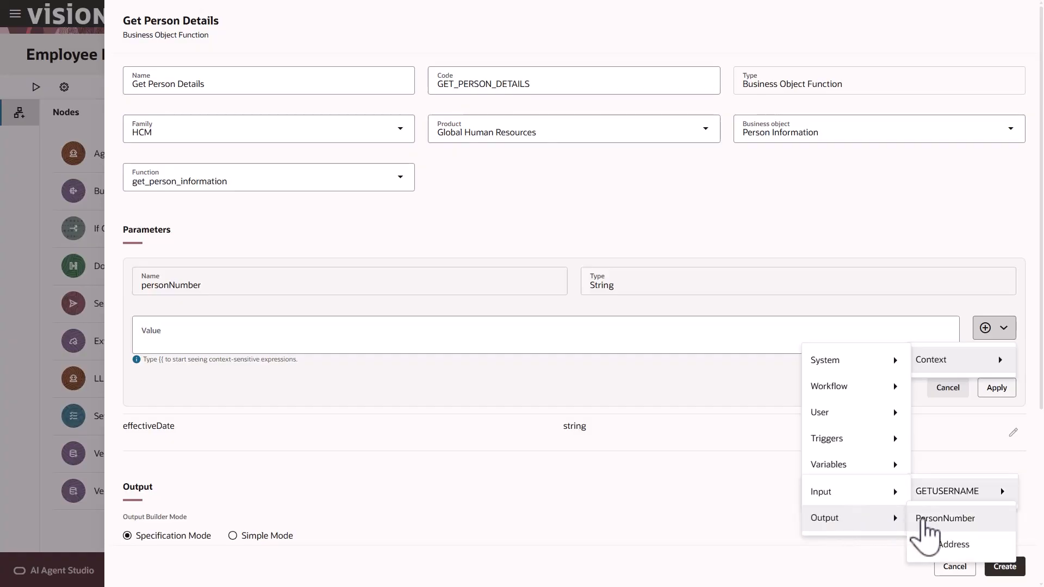
pyautogui.click(923, 520)
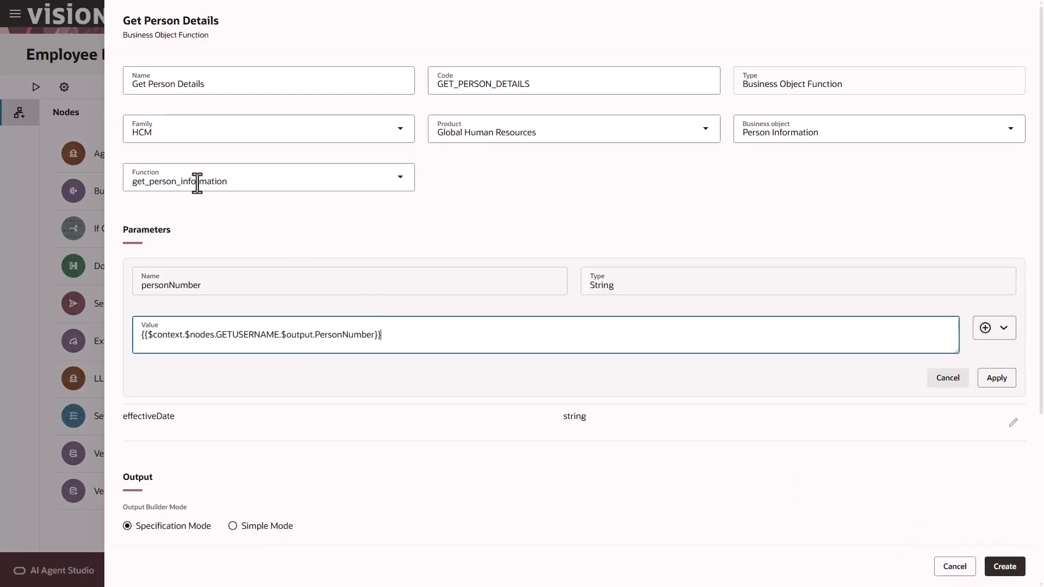
pyautogui.click(314, 335)
pyautogui.write('items')
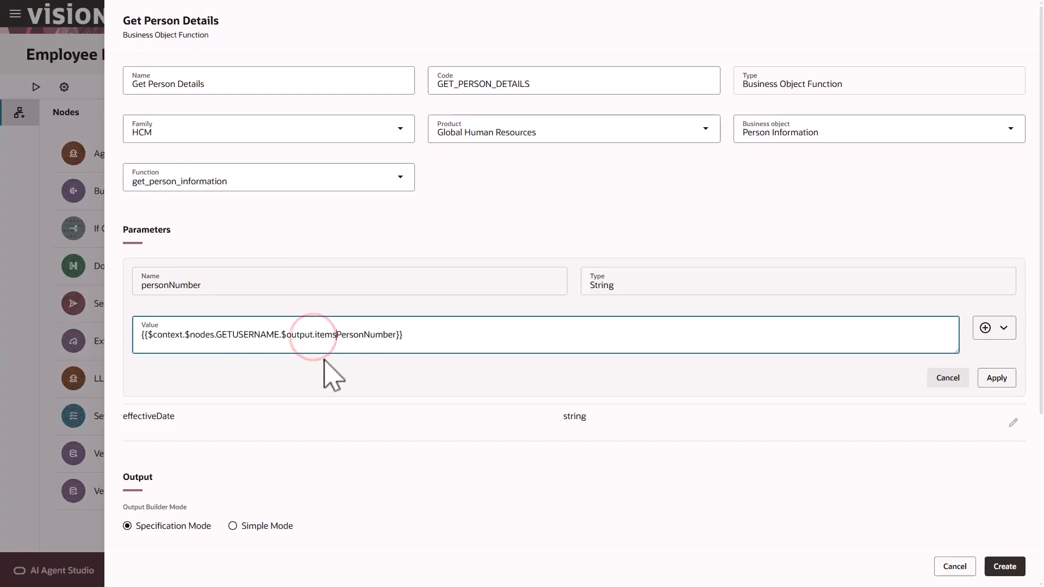
pyautogui.write('[0')
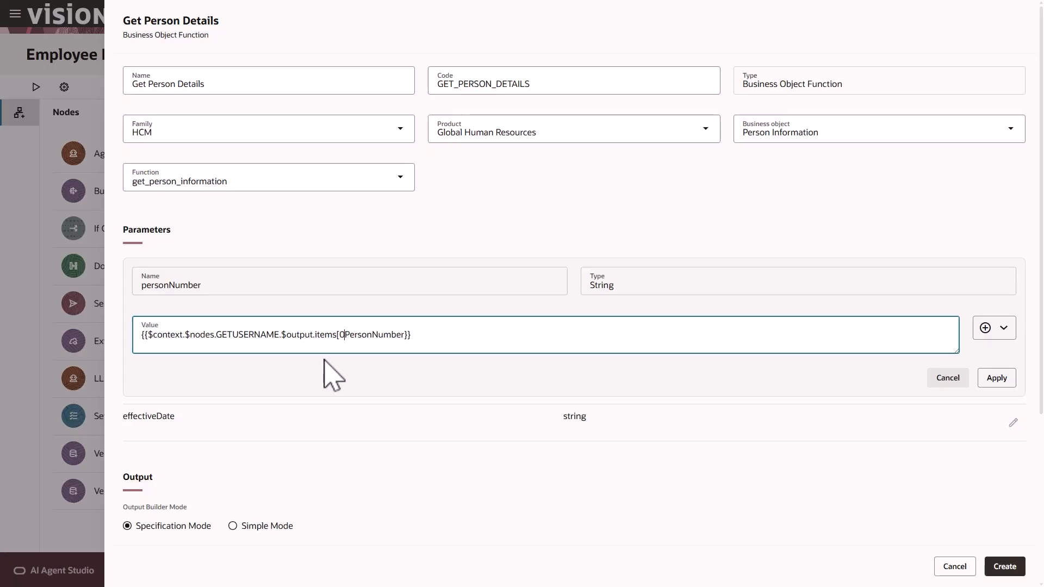
pyautogui.write('].')
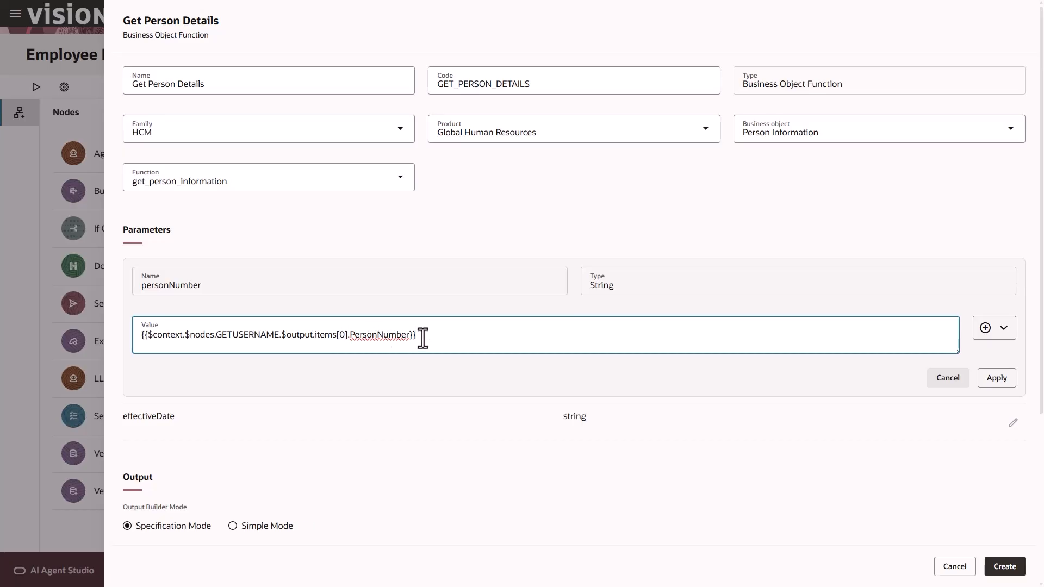
pyautogui.click(997, 379)
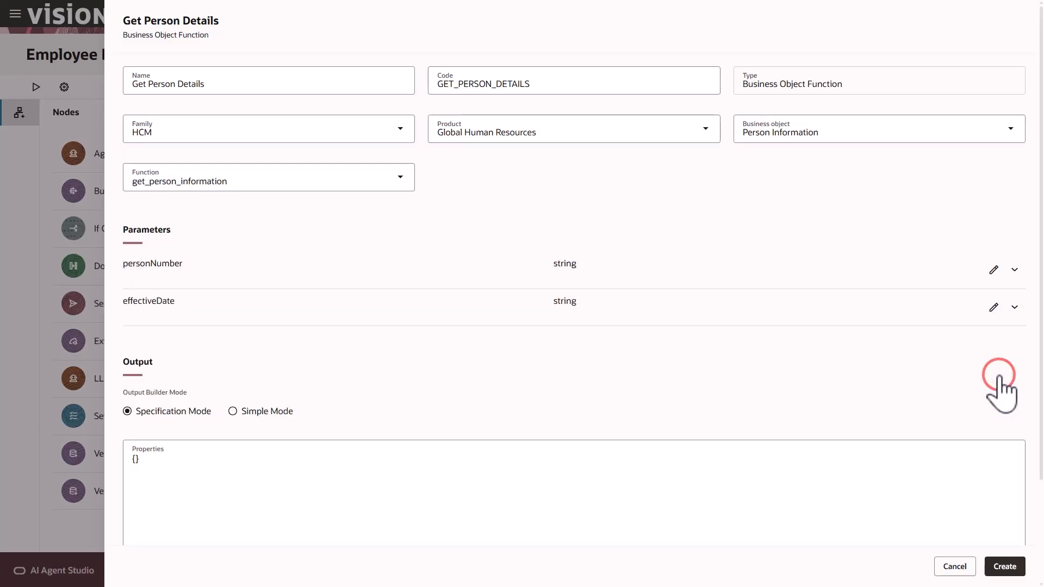
# Set effectiveDate to the system current date, {{$context.$system.$currentDate}}
pyautogui.click(996, 307)
pyautogui.click(1004, 365)
pyautogui.moveTo(932, 398)
pyautogui.moveTo(865, 400)
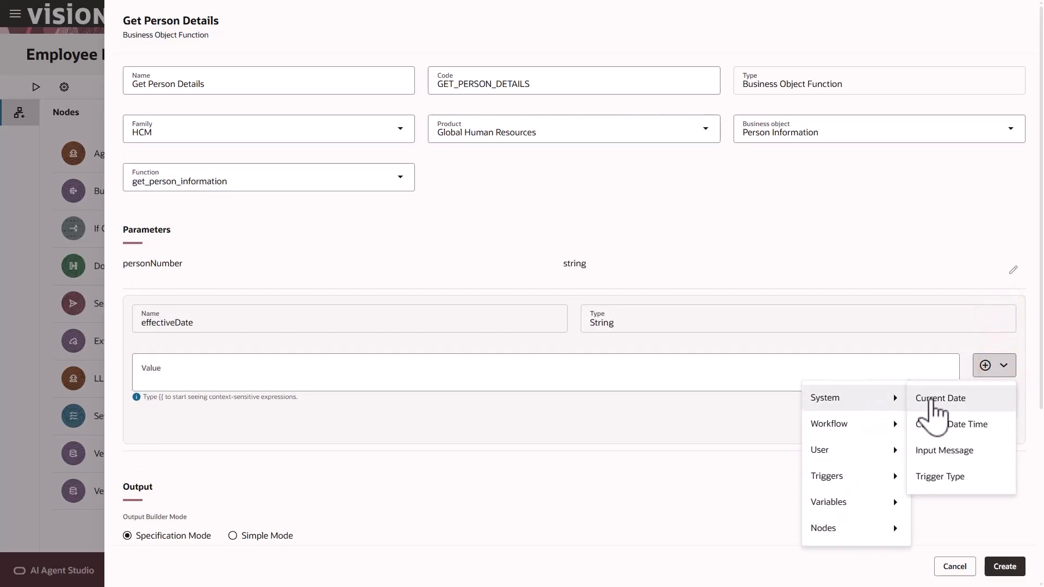
pyautogui.click(925, 399)
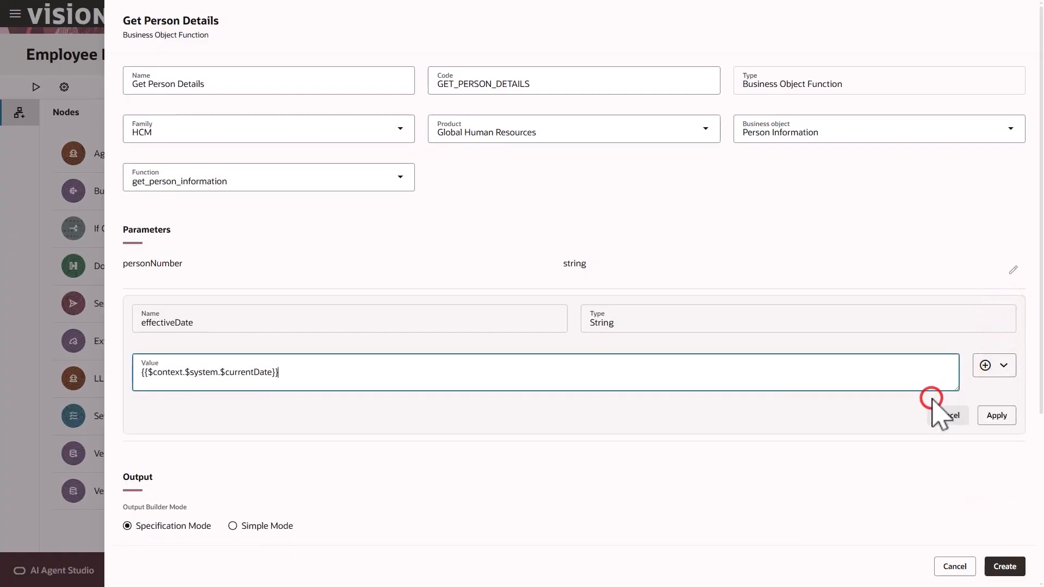
pyautogui.click(997, 417)
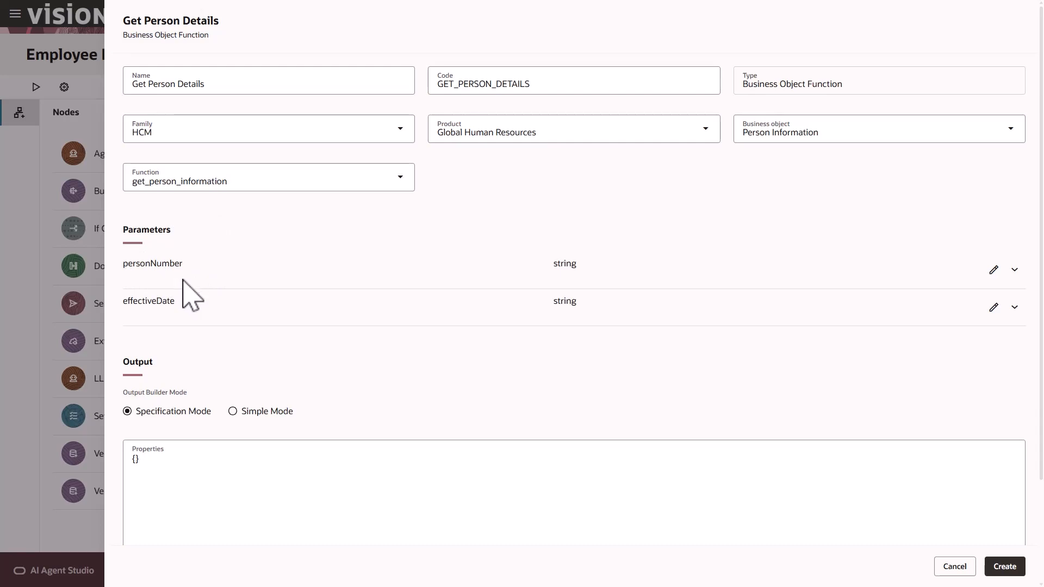
# Switch Get Person Details' output to Simple Mode and add a Number property PersonId
pyautogui.click(232, 411)
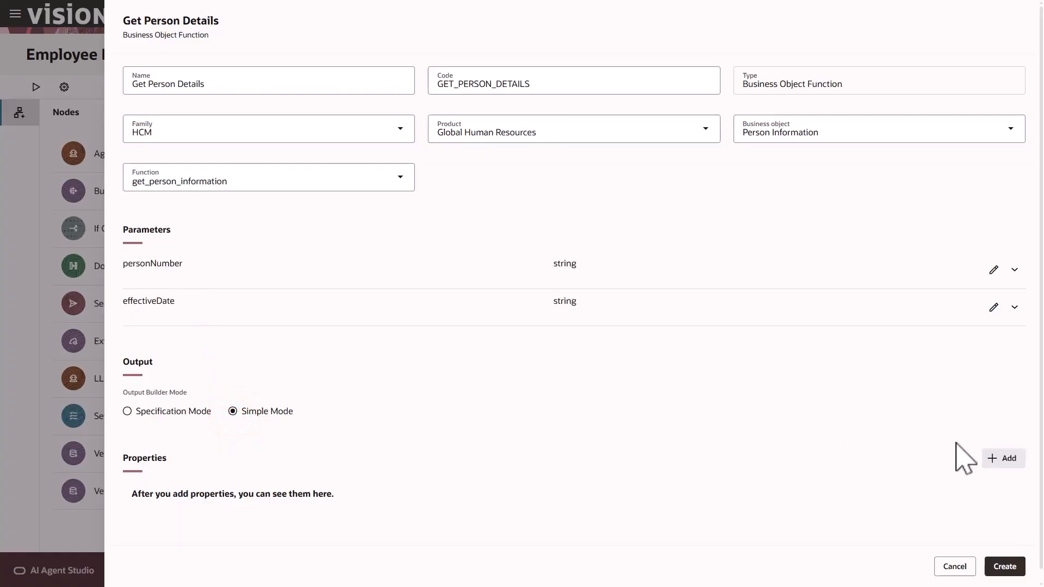
pyautogui.click(999, 459)
pyautogui.scroll(-2, 582, 422)
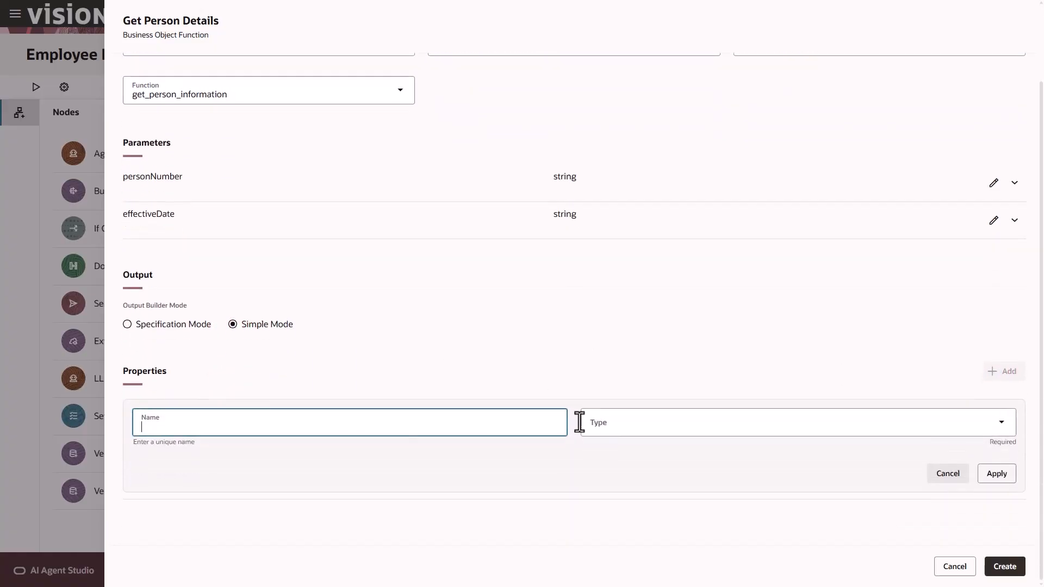
pyautogui.write('PersonId')
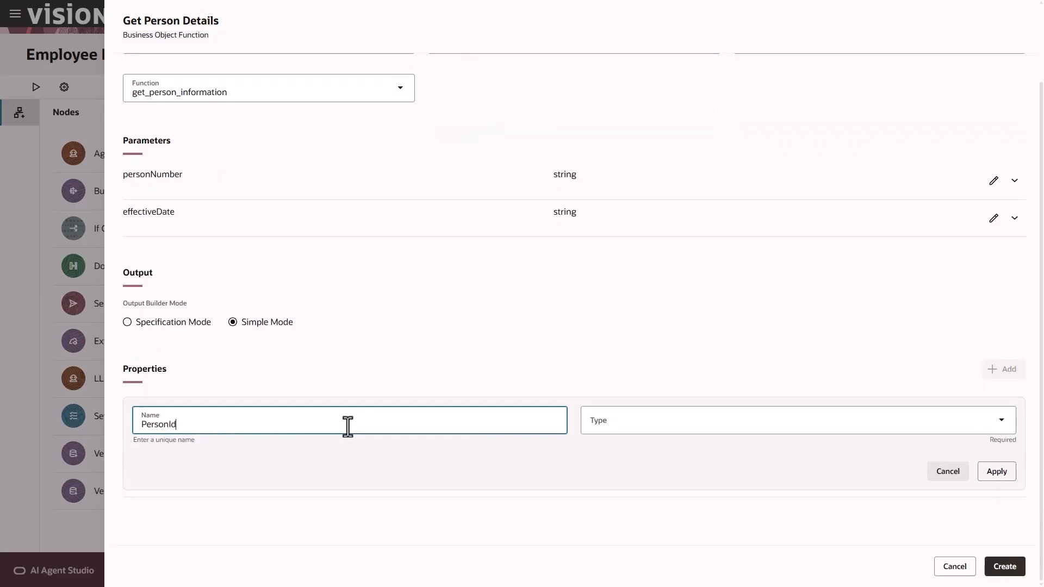
pyautogui.click(623, 423)
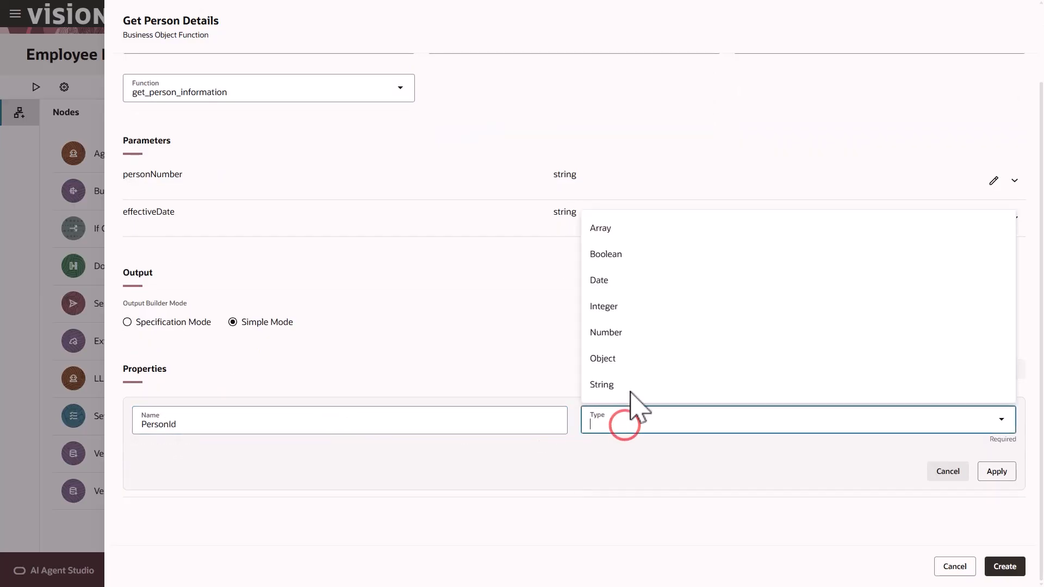
pyautogui.click(631, 333)
pyautogui.click(1001, 471)
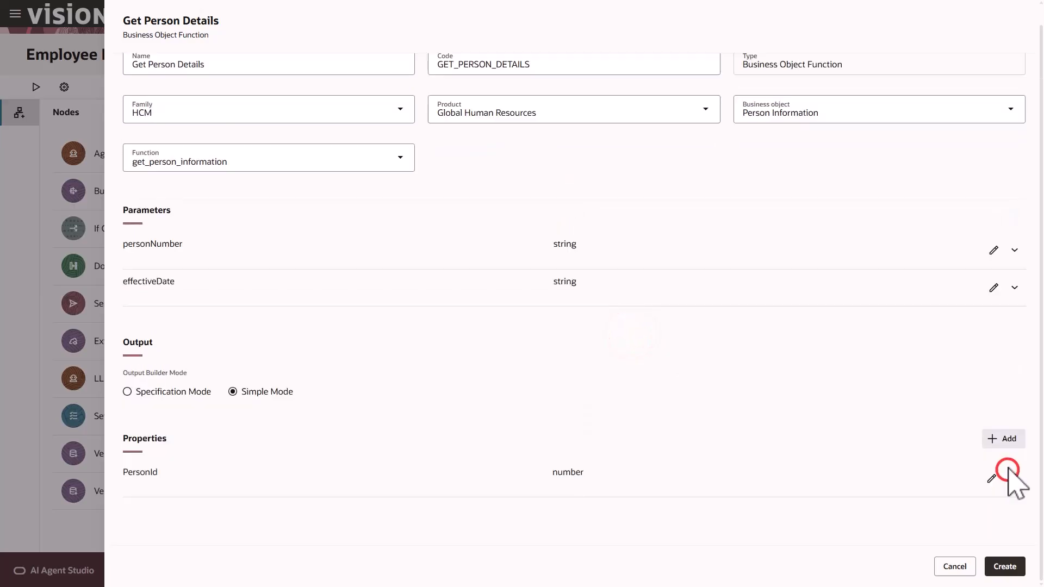
# Add a Number output property AssignmentID and create the Get Person Details node
pyautogui.click(1005, 441)
pyautogui.click(249, 492)
pyautogui.write('AssignmentID')
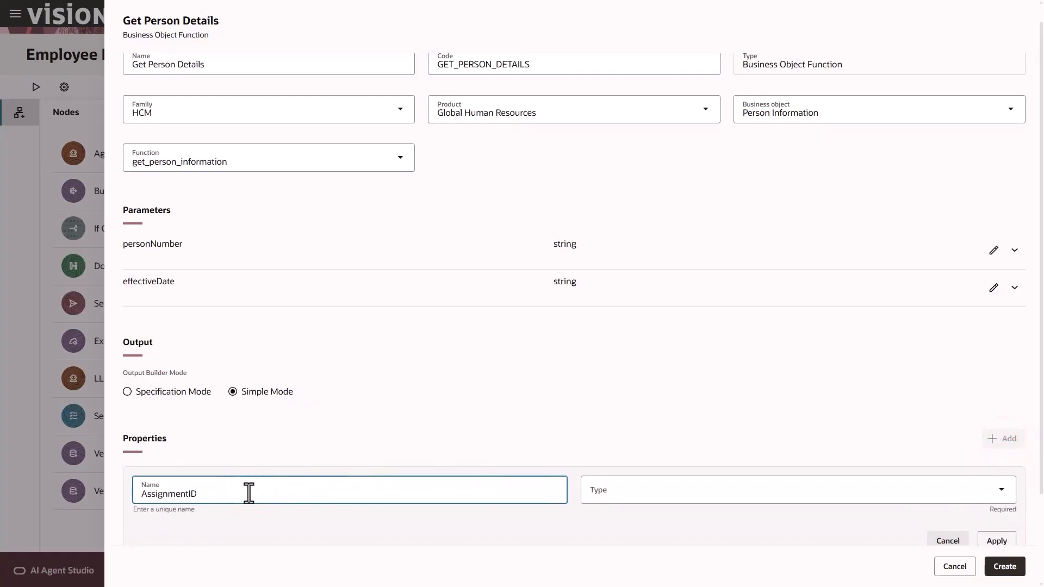
pyautogui.click(611, 490)
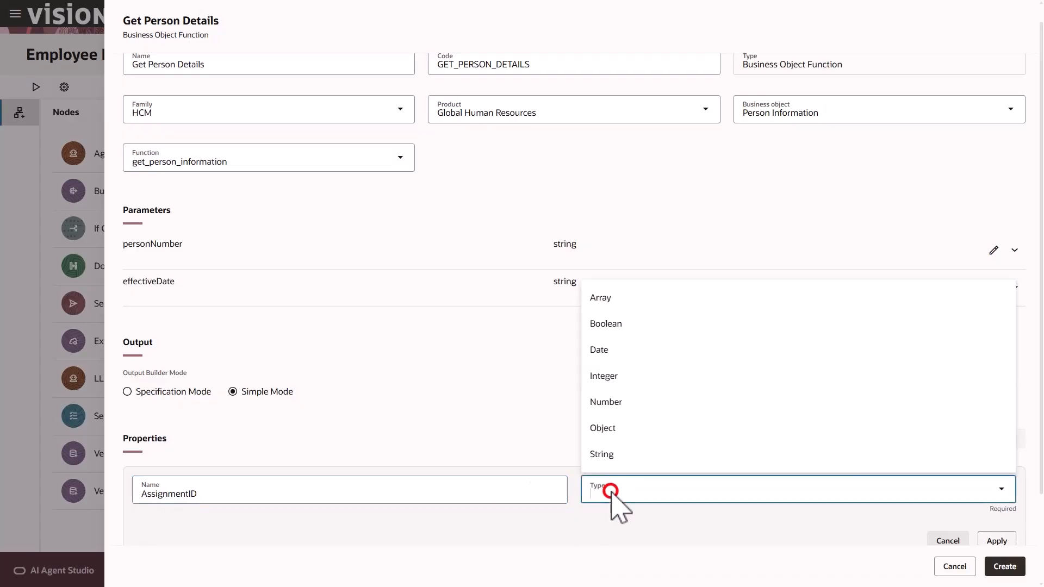
pyautogui.click(620, 403)
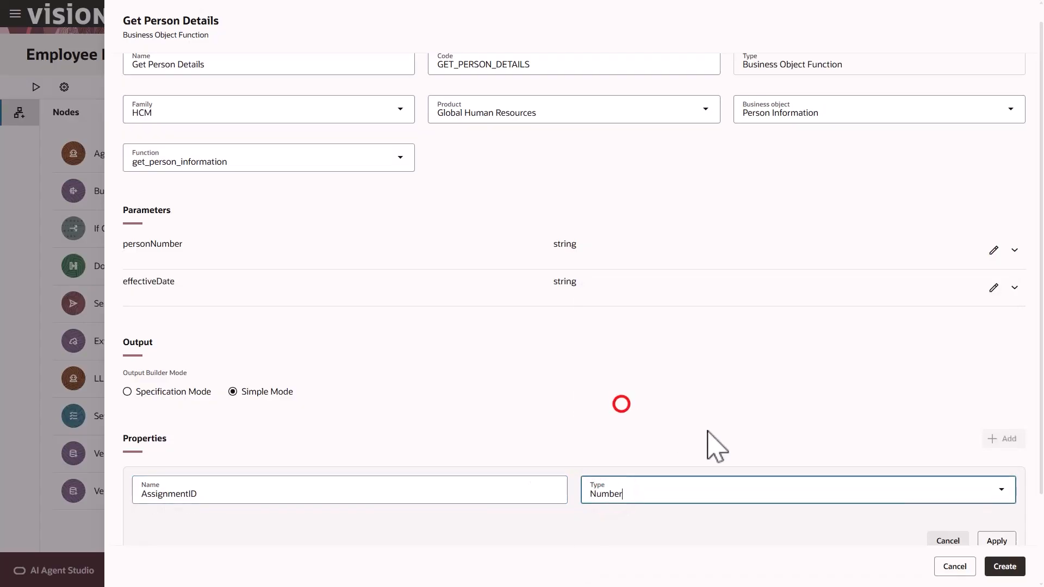
pyautogui.click(998, 541)
pyautogui.click(1006, 569)
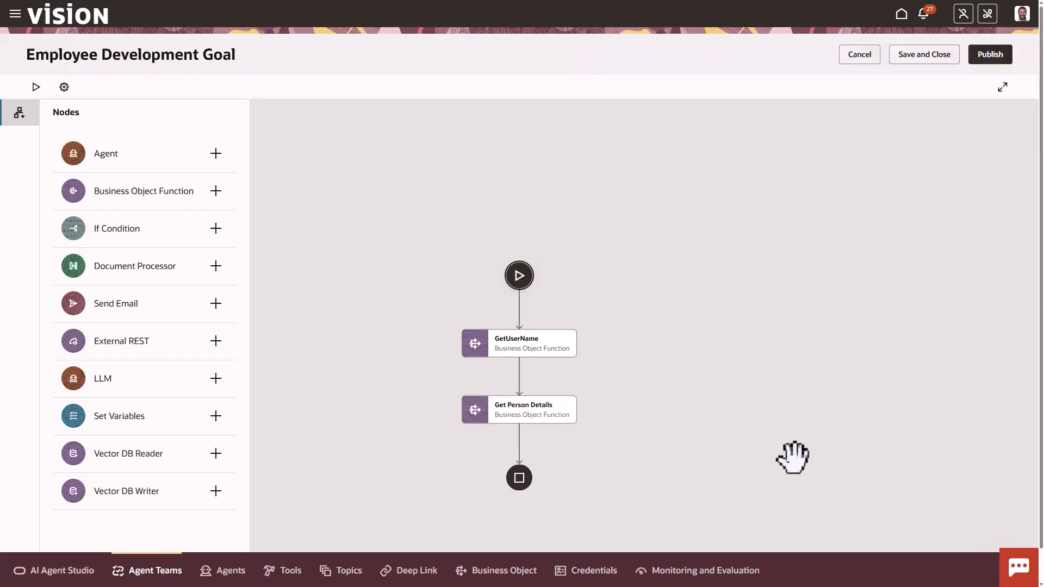
# Insert a Business Object Function node named Worker Details after Get Person Details
pyautogui.moveTo(520, 445)
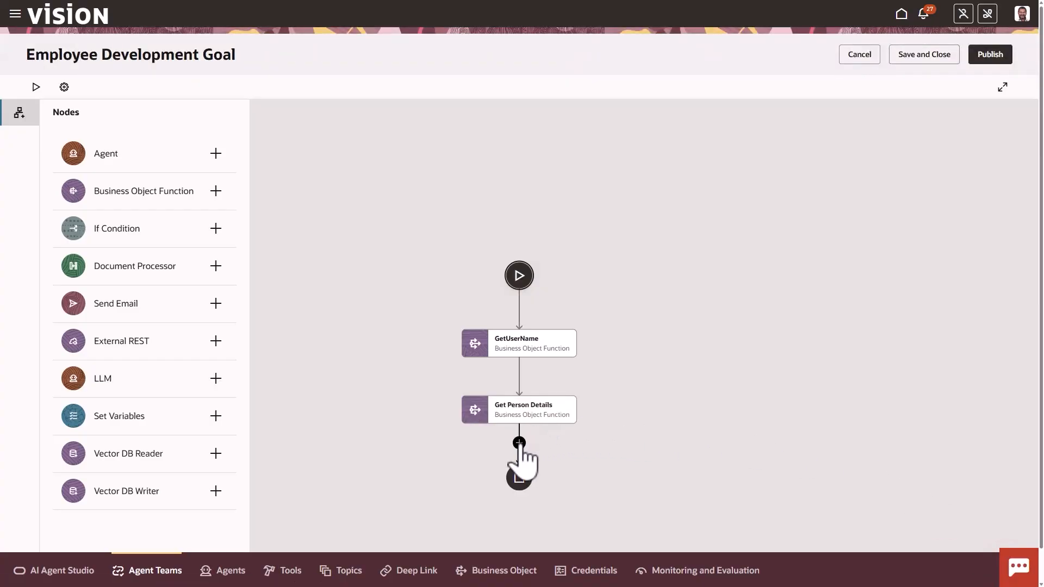
pyautogui.click(520, 444)
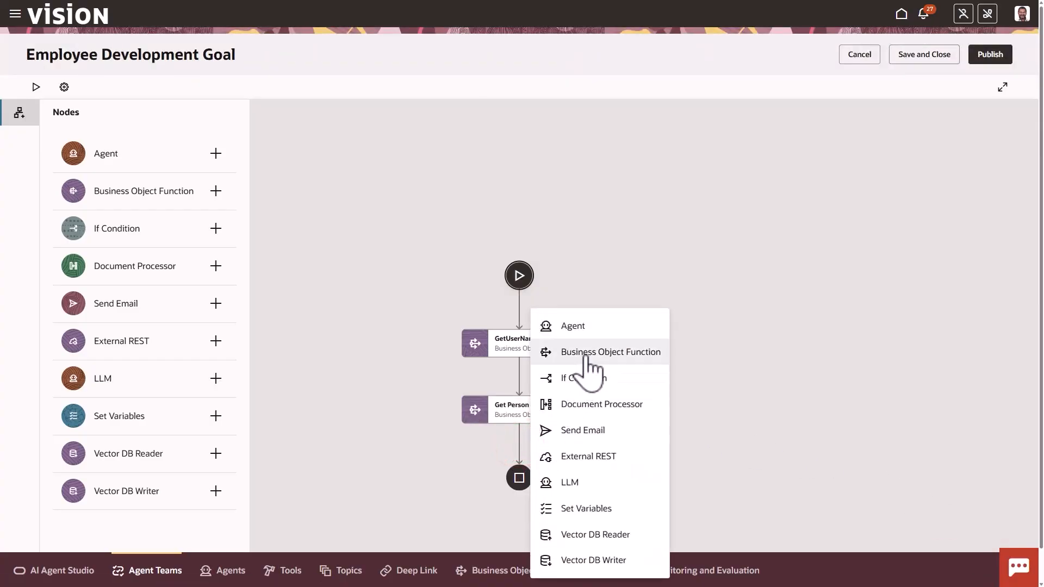
pyautogui.click(585, 354)
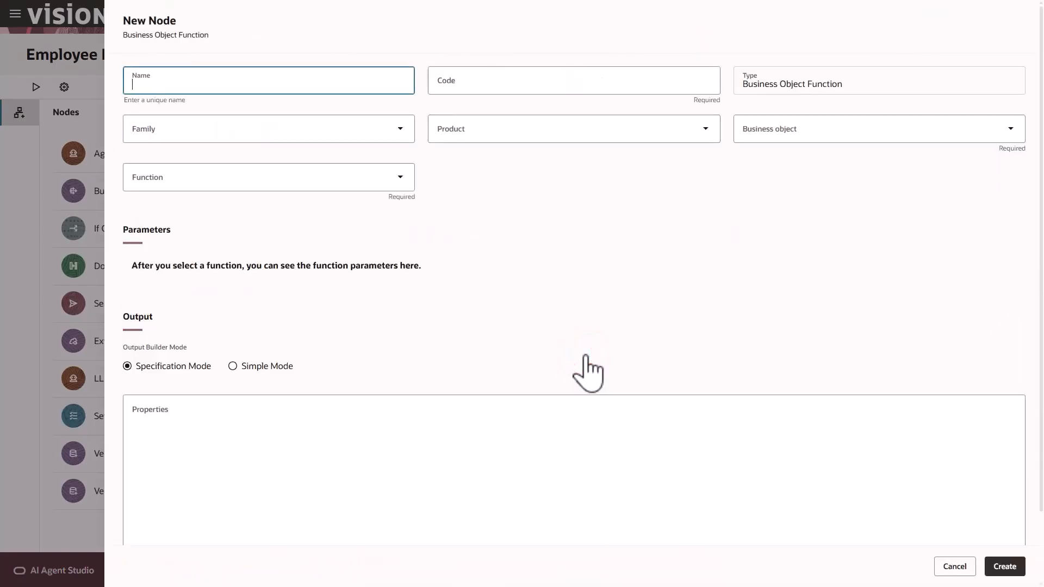
pyautogui.write('Worker Details')
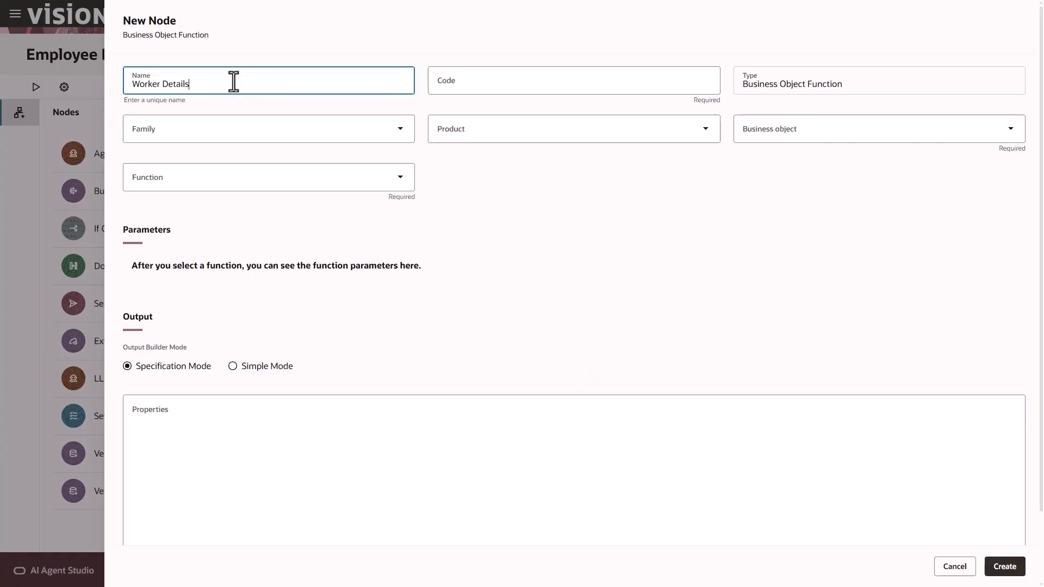
pyautogui.click(326, 107)
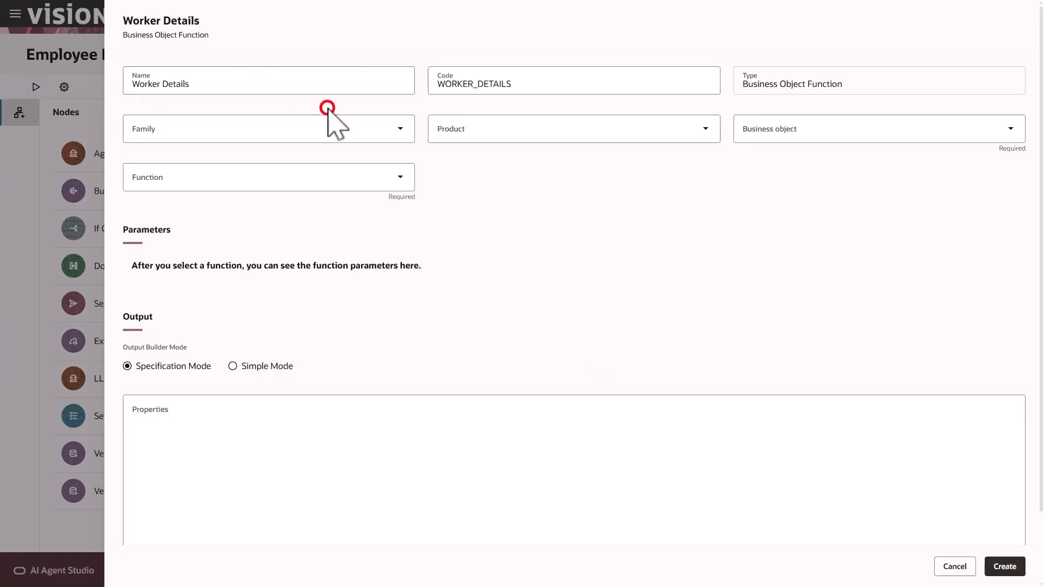
# Set Worker Details to HCM, Global Human Resources, Worker Assignments, function get_worker_assignments
pyautogui.click(311, 128)
pyautogui.click(202, 266)
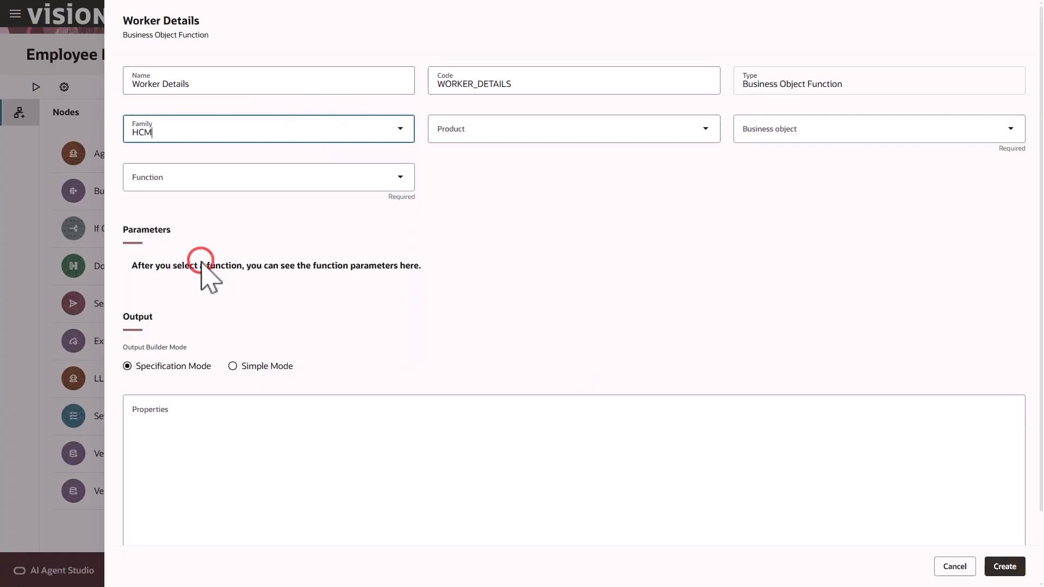
pyautogui.click(478, 137)
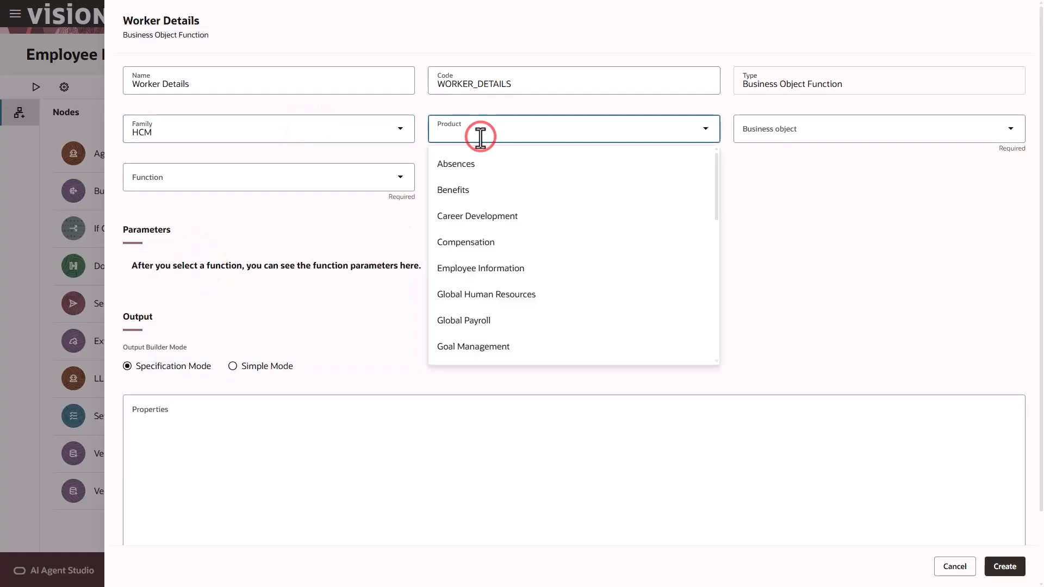
pyautogui.write('G')
pyautogui.click(482, 162)
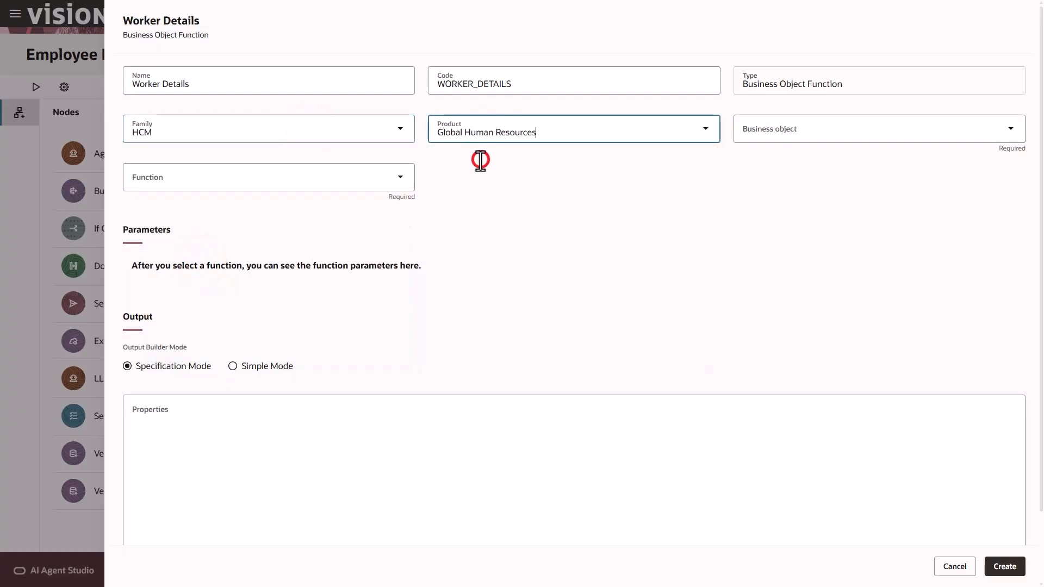
pyautogui.click(835, 135)
pyautogui.write('Worker')
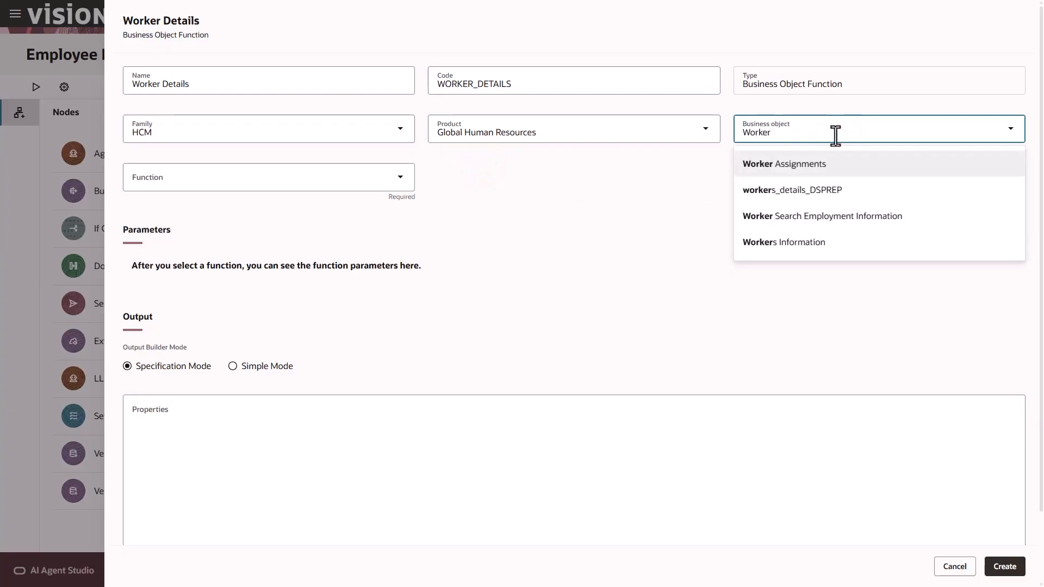
pyautogui.click(836, 162)
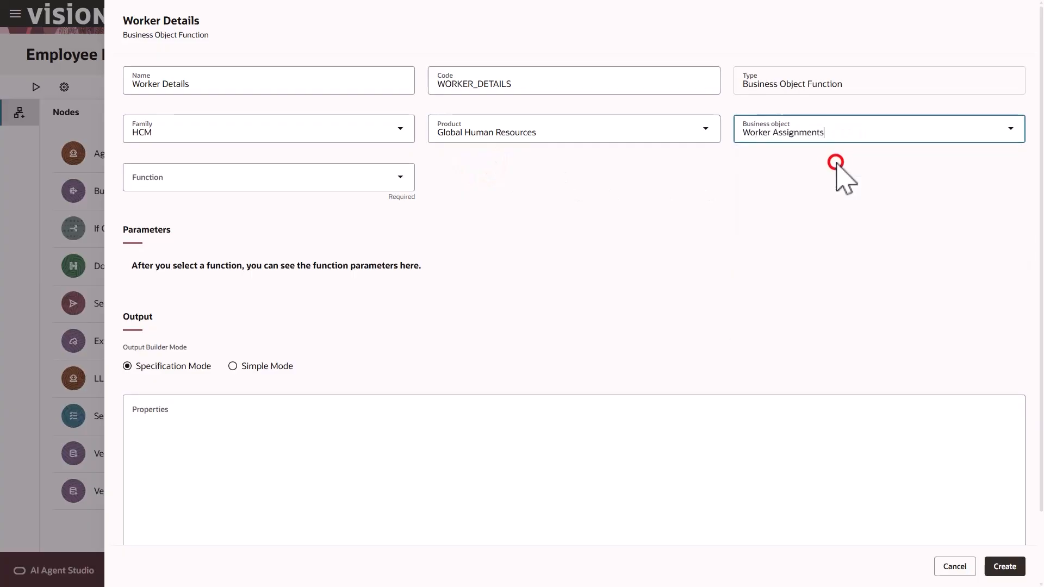
pyautogui.click(297, 171)
pyautogui.click(250, 211)
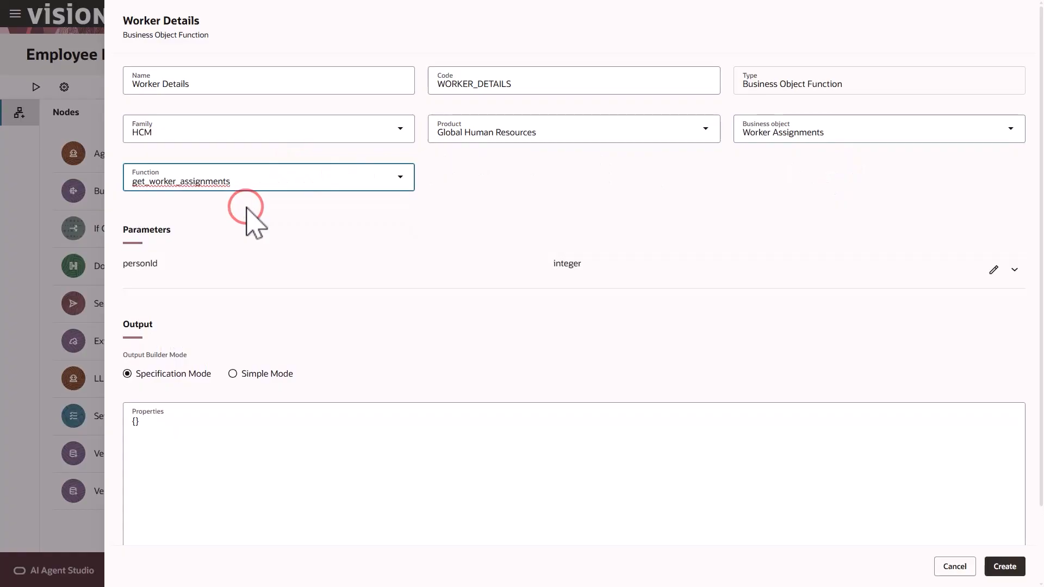
pyautogui.click(248, 209)
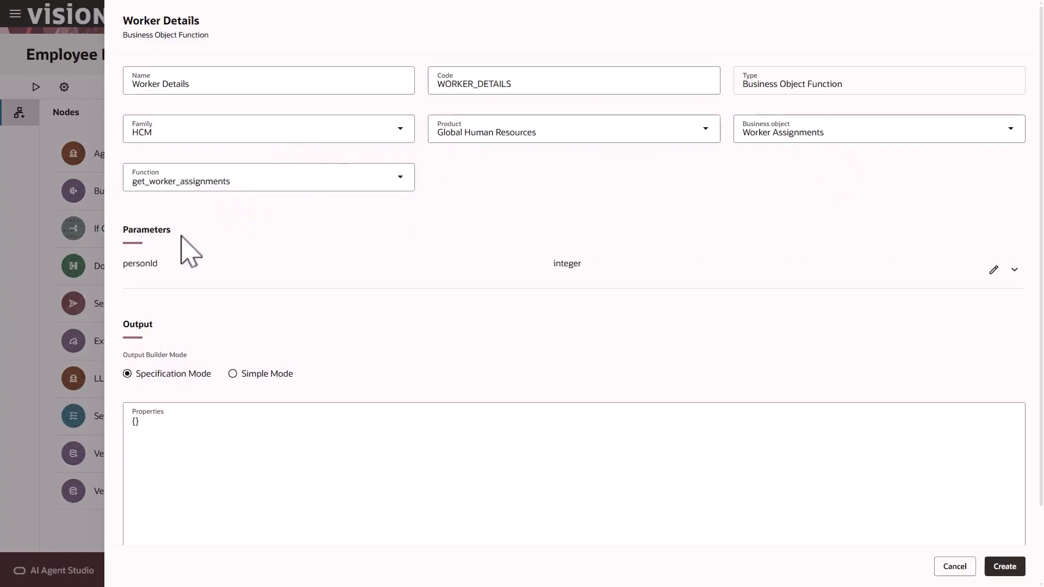
# Set Worker Details' personId parameter to GET_PERSON_DETAILS output items[0].PersonId
pyautogui.click(992, 271)
pyautogui.click(1000, 330)
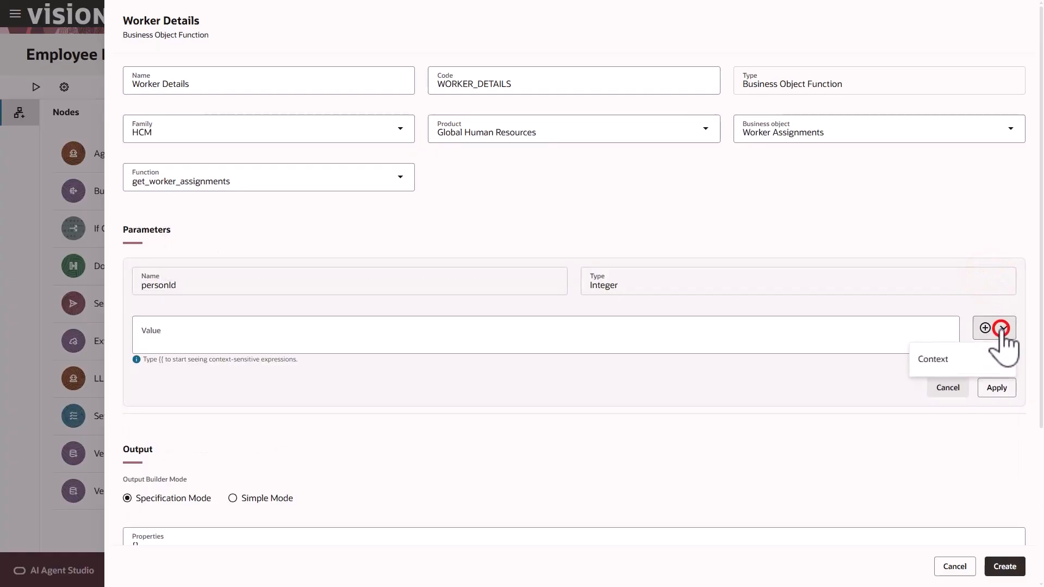
pyautogui.moveTo(974, 360)
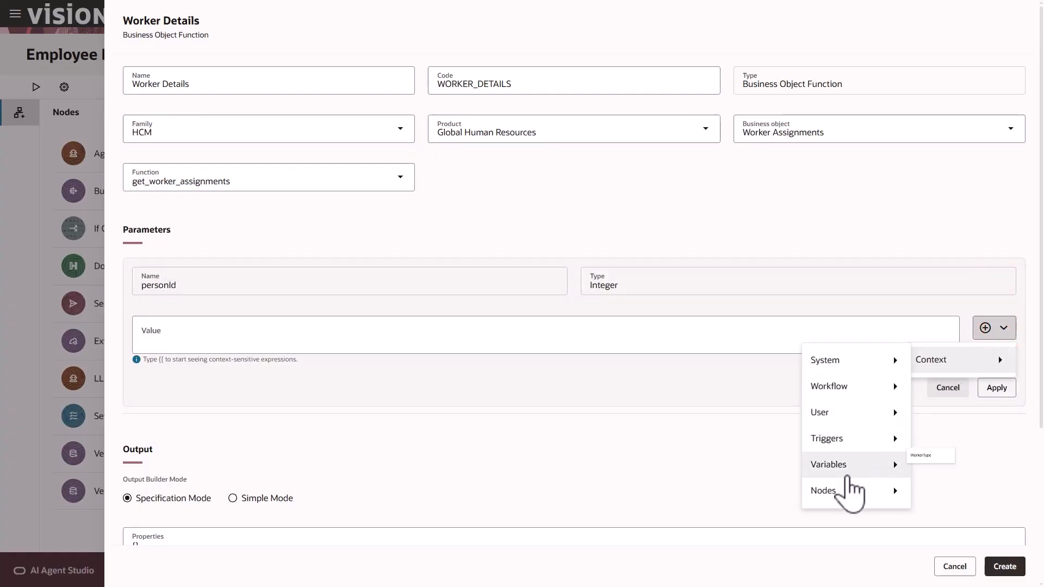
pyautogui.moveTo(847, 497)
pyautogui.moveTo(735, 521)
pyautogui.moveTo(827, 549)
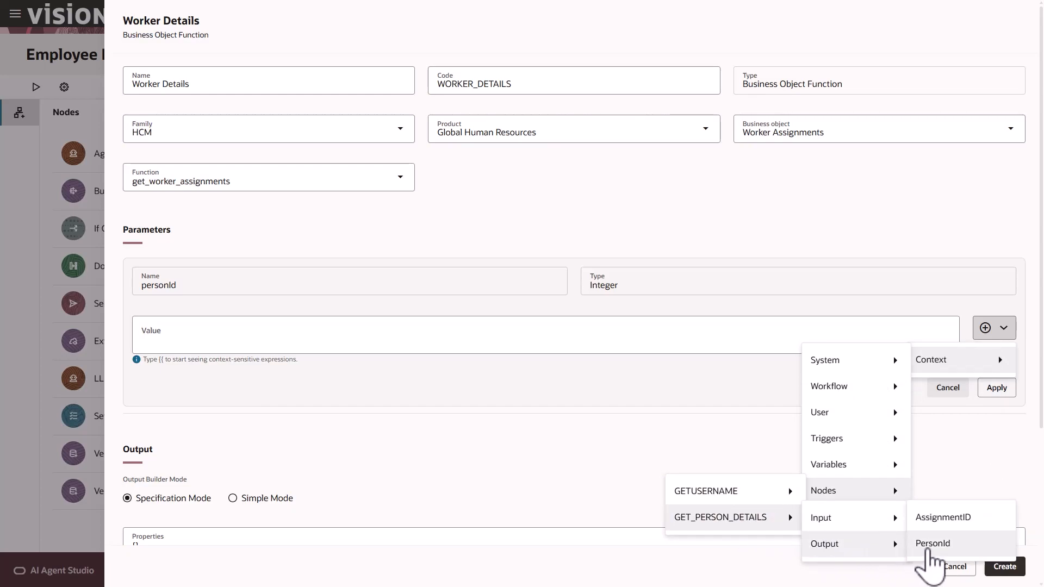
pyautogui.click(928, 546)
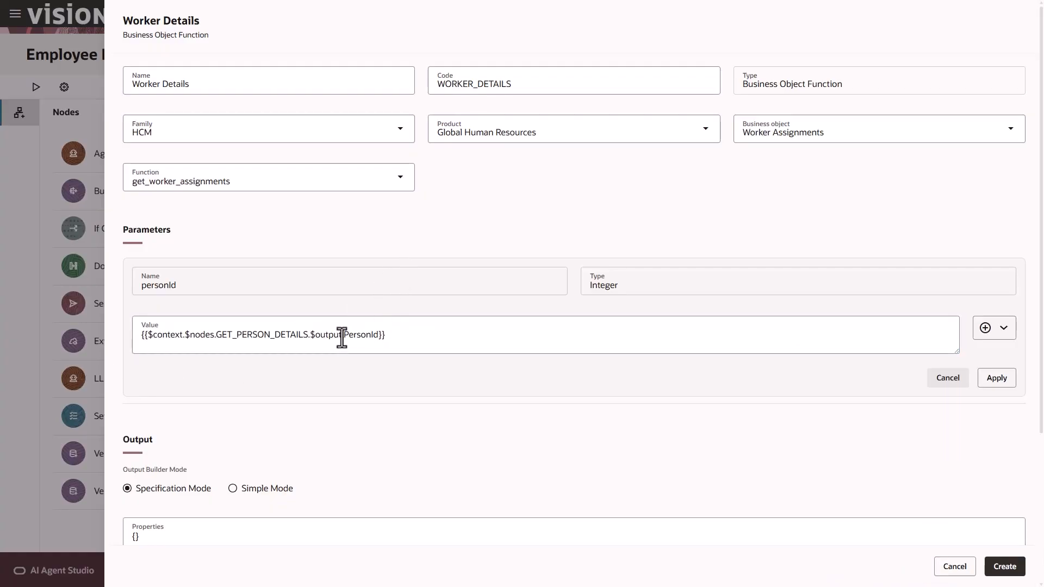
pyautogui.click(342, 336)
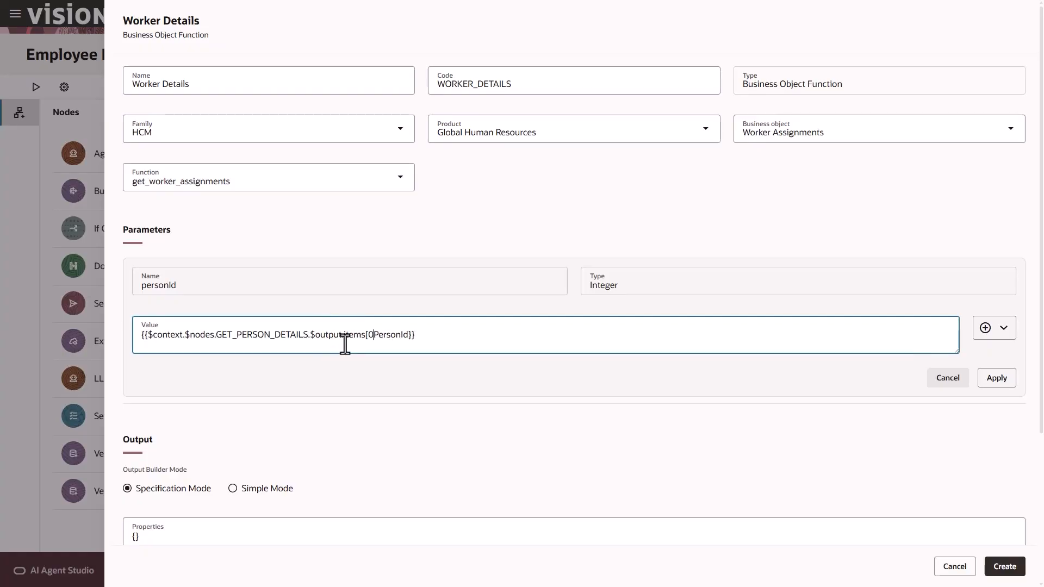
pyautogui.write('.')
pyautogui.click(988, 379)
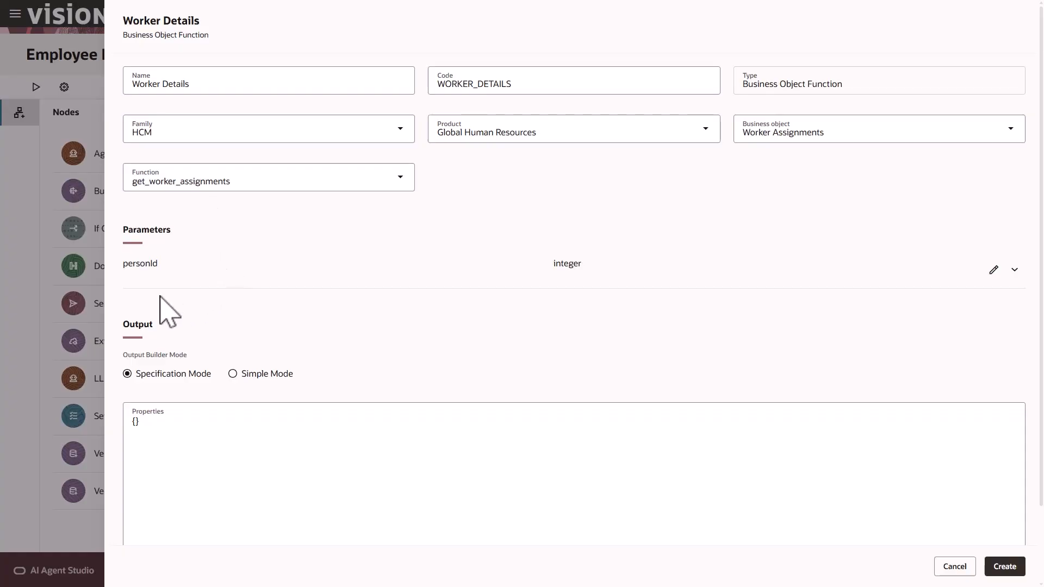
# Add a String output property AssignmentTypeMeaning in Simple Mode and create the Worker Details node
pyautogui.click(233, 374)
pyautogui.click(996, 423)
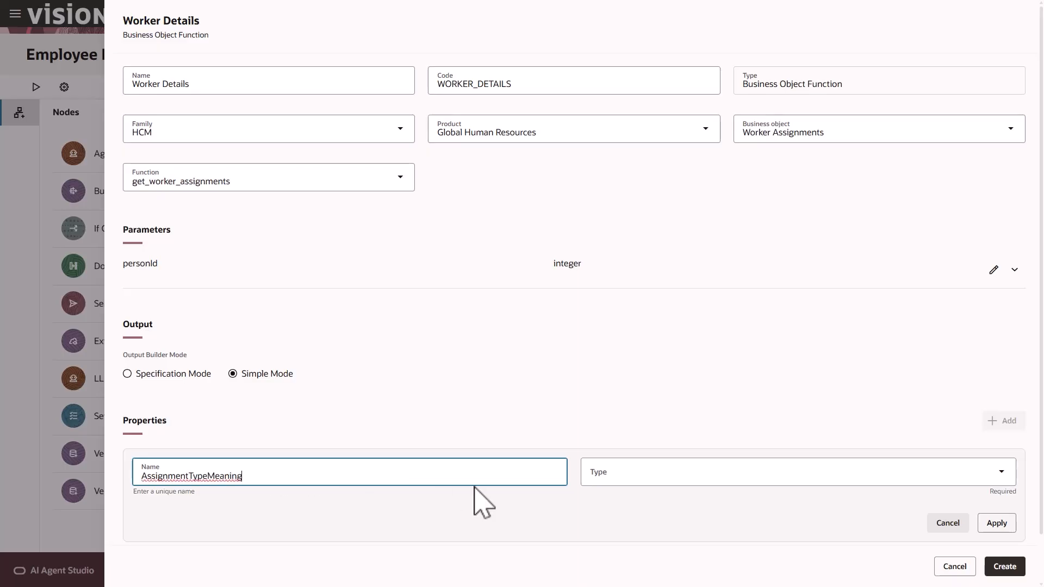
pyautogui.click(625, 479)
pyautogui.click(615, 439)
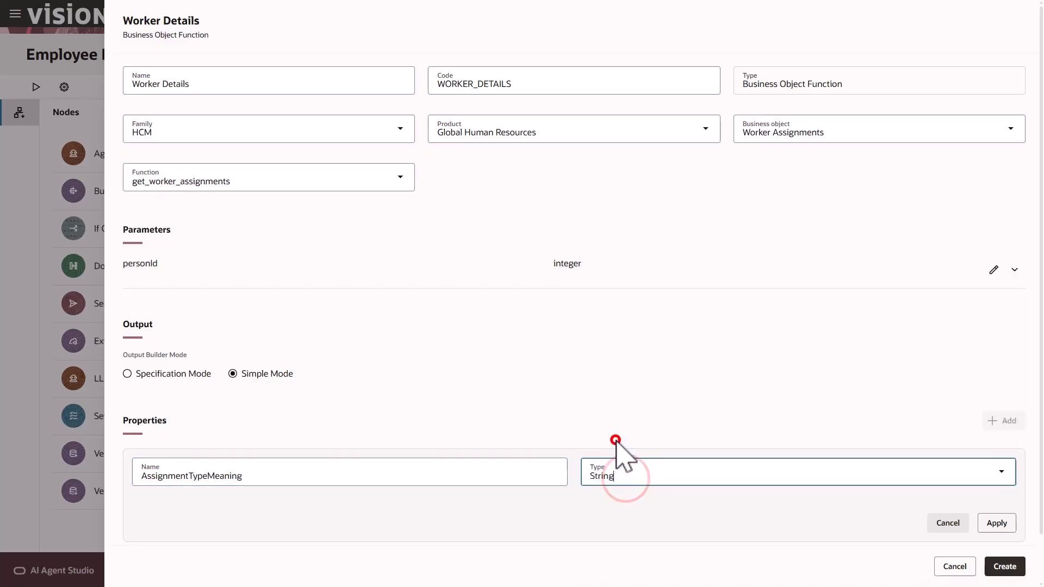
pyautogui.click(996, 525)
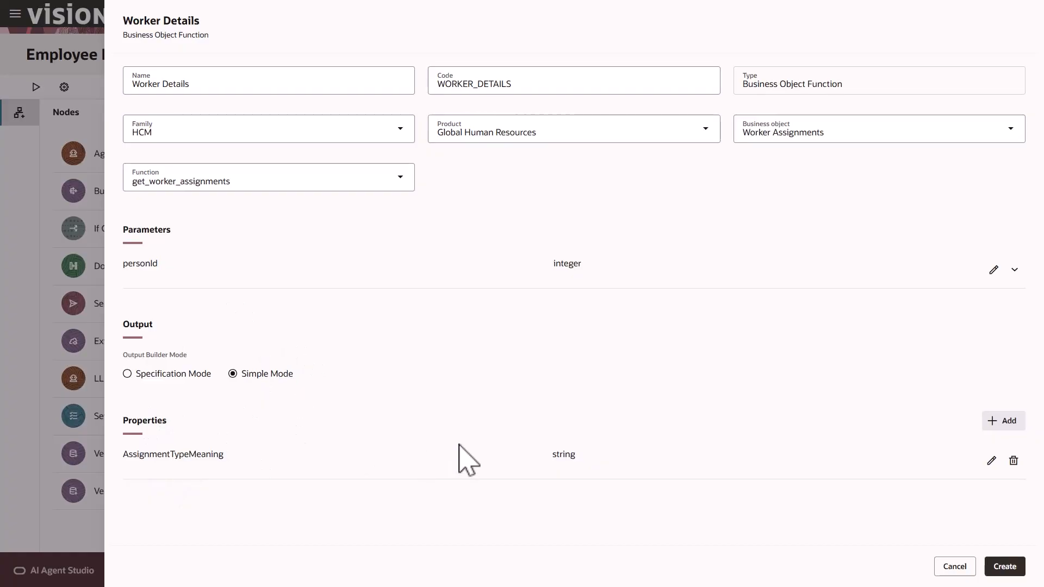
pyautogui.click(1005, 568)
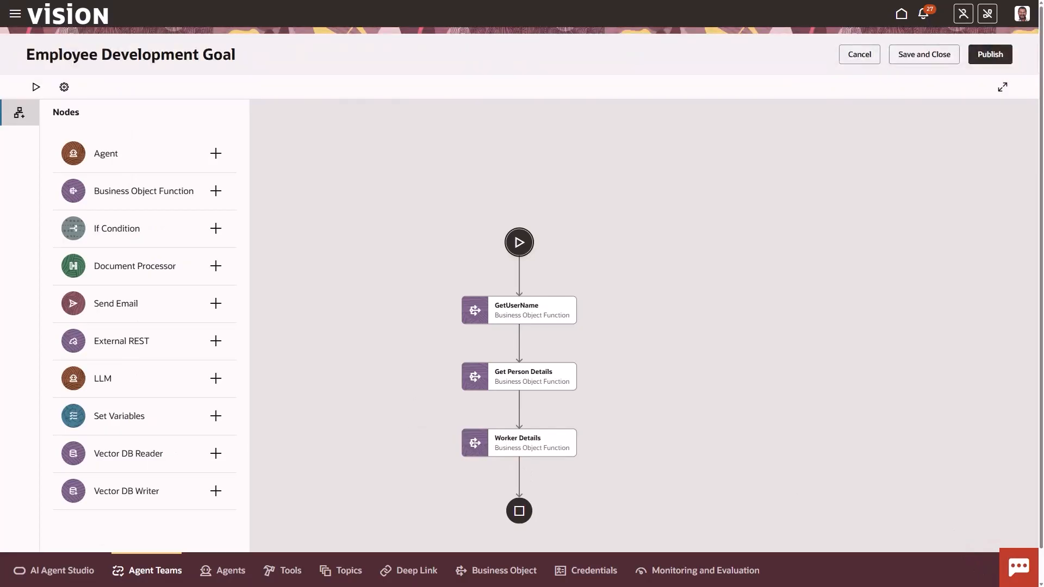
# Add a Set Variables node named SetWorkerType after Worker Details and choose the WorkerType variable
pyautogui.click(518, 474)
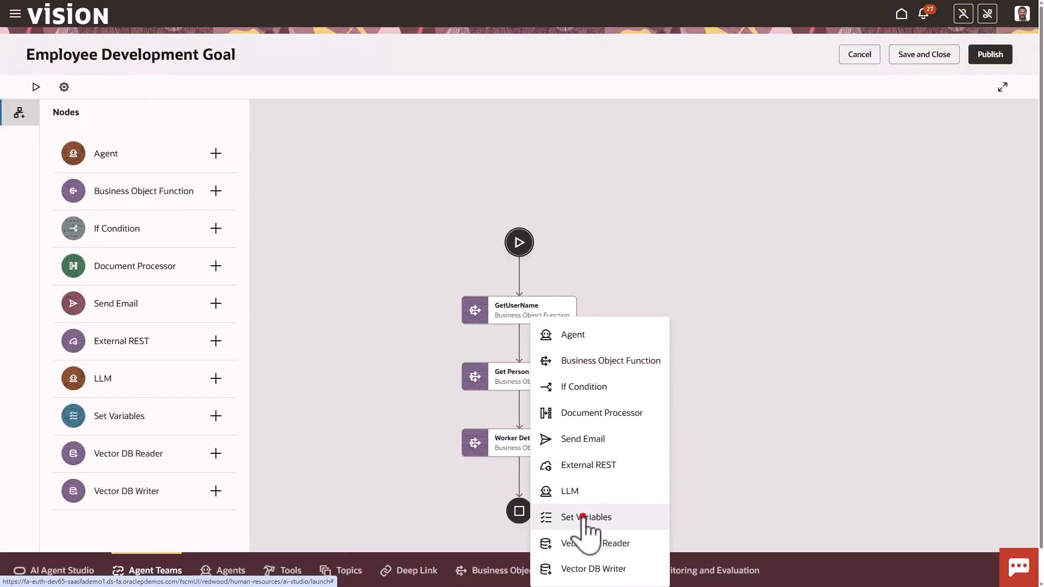
pyautogui.click(582, 517)
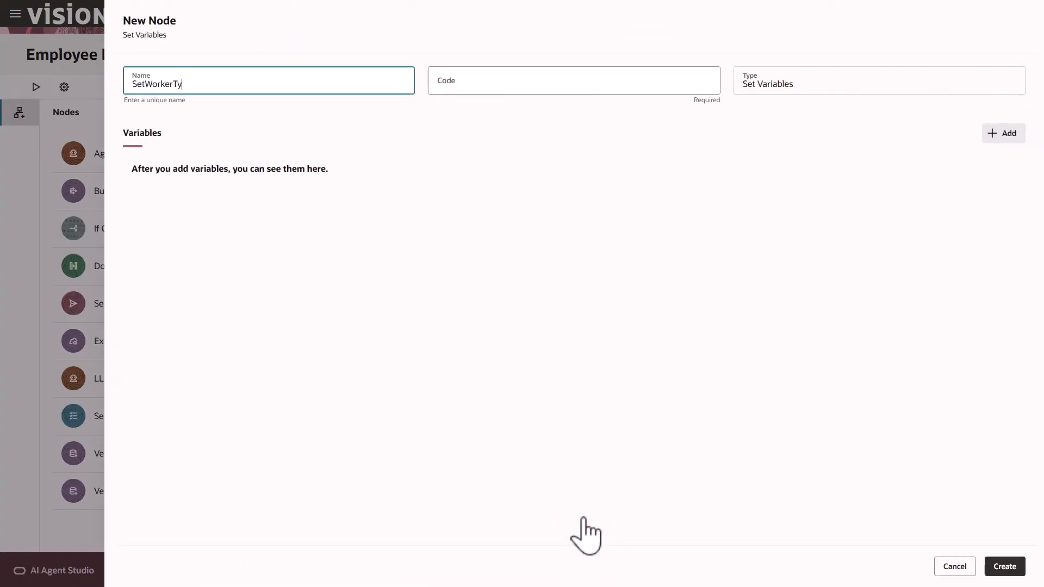
pyautogui.write('SetWorkerType')
pyautogui.click(636, 303)
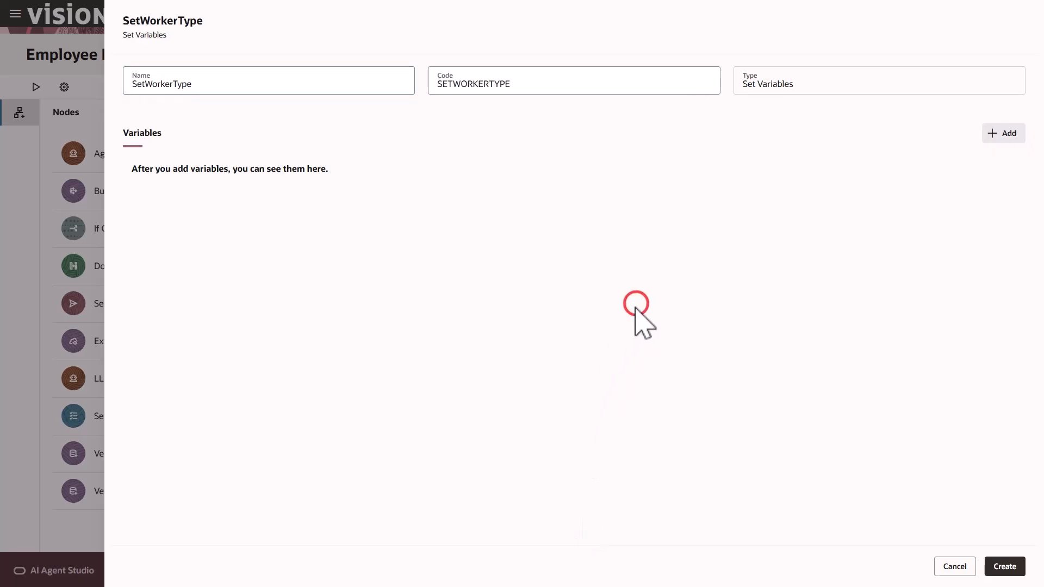
pyautogui.click(995, 140)
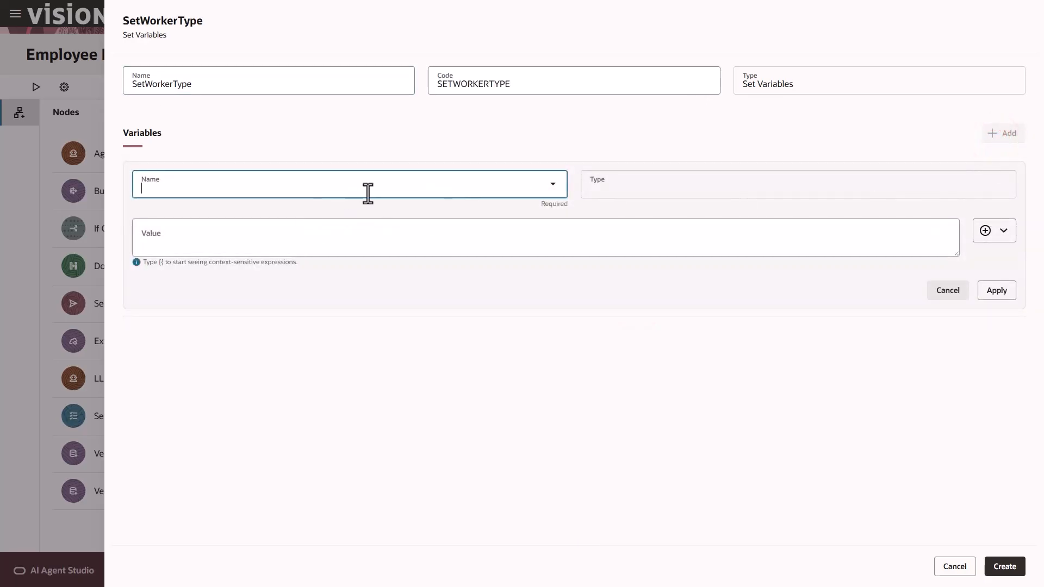
pyautogui.click(553, 185)
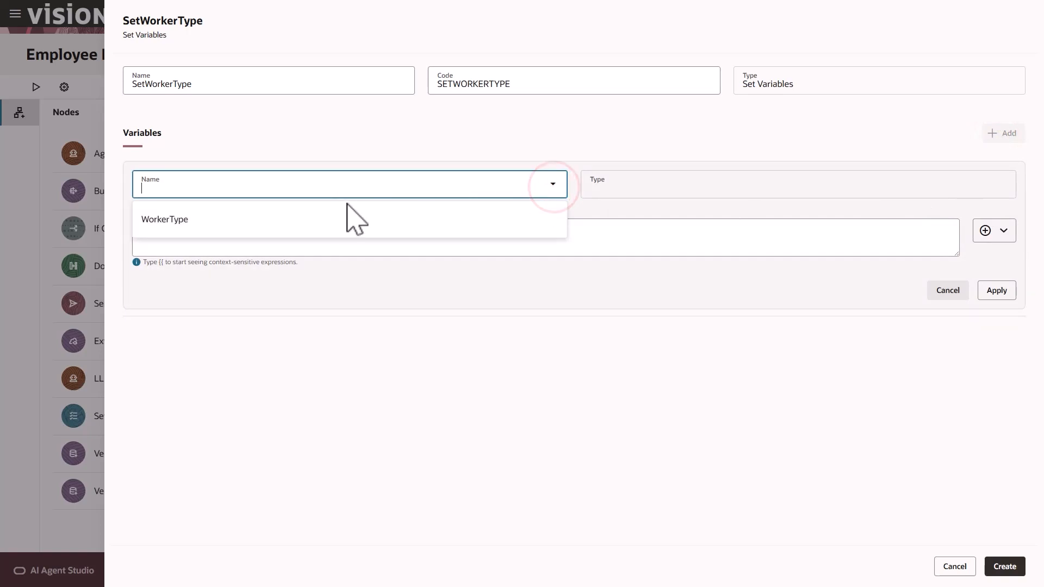
pyautogui.click(332, 219)
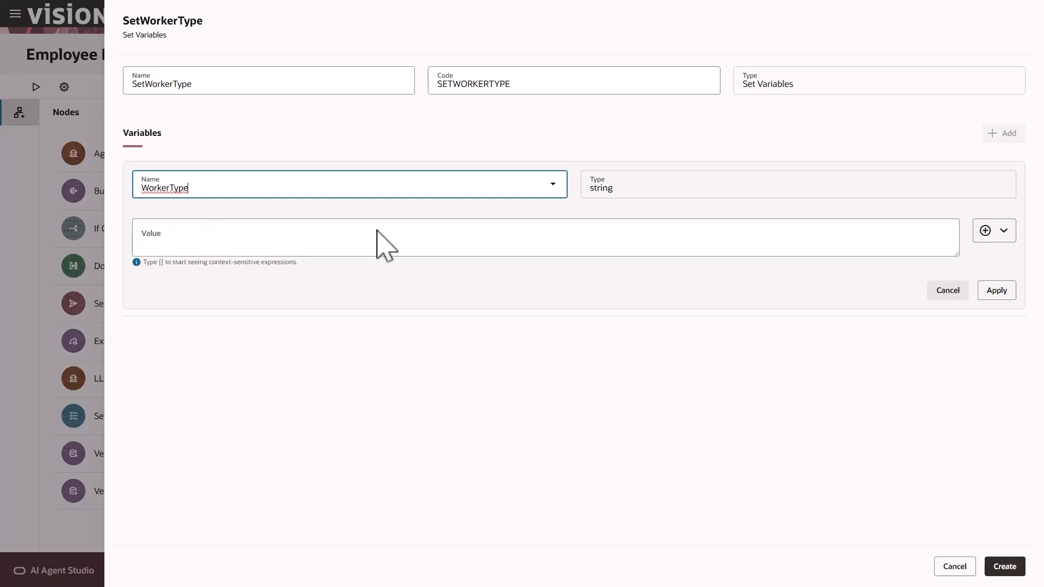
# Assign WorkerType from WORKER_DETAILS output items[0].AssignmentTypeMeaning and create the node
pyautogui.click(1005, 233)
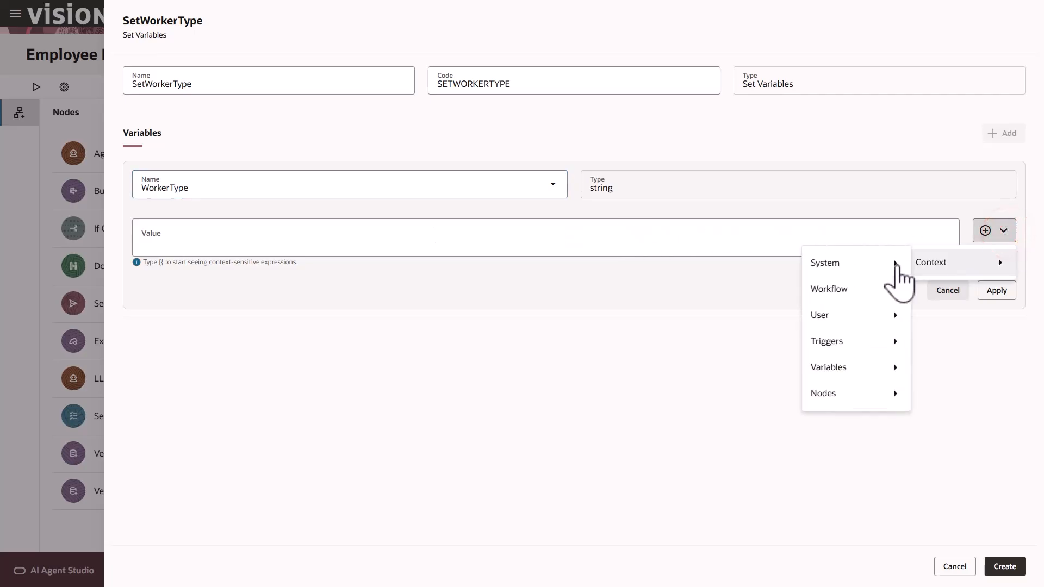
pyautogui.moveTo(848, 395)
pyautogui.moveTo(756, 396)
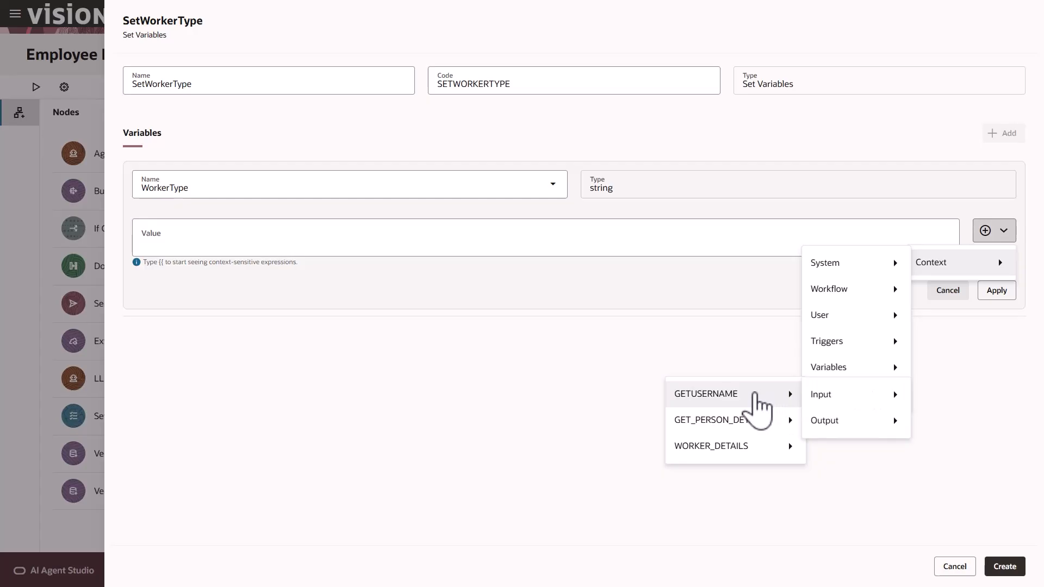
pyautogui.moveTo(748, 446)
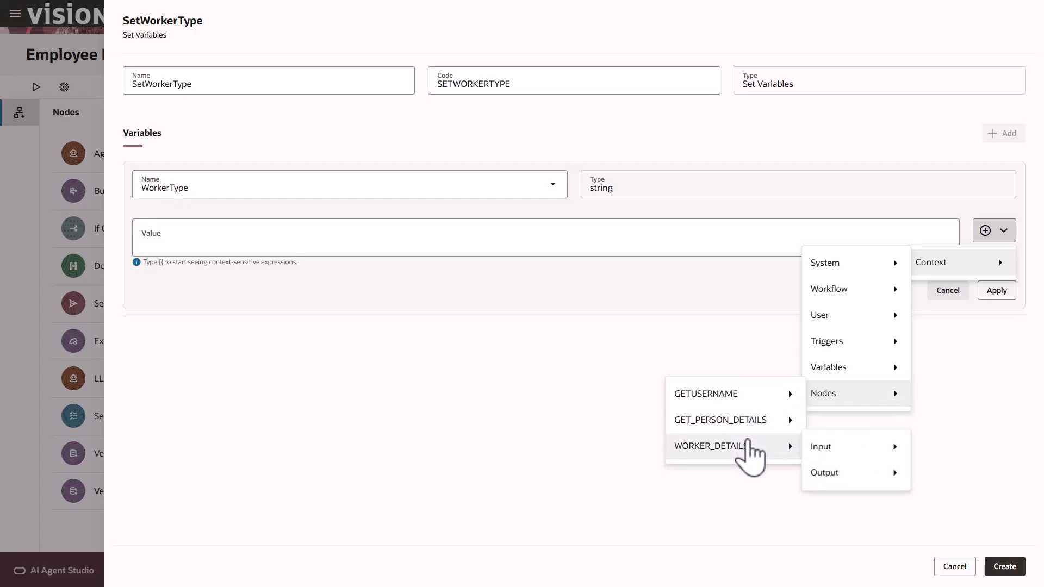
pyautogui.moveTo(828, 474)
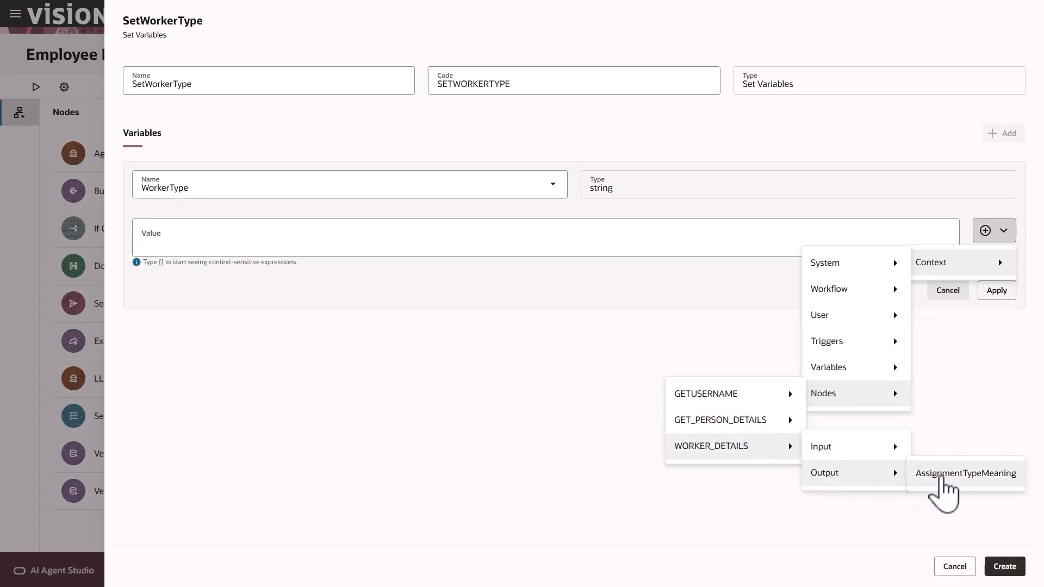
pyautogui.click(945, 476)
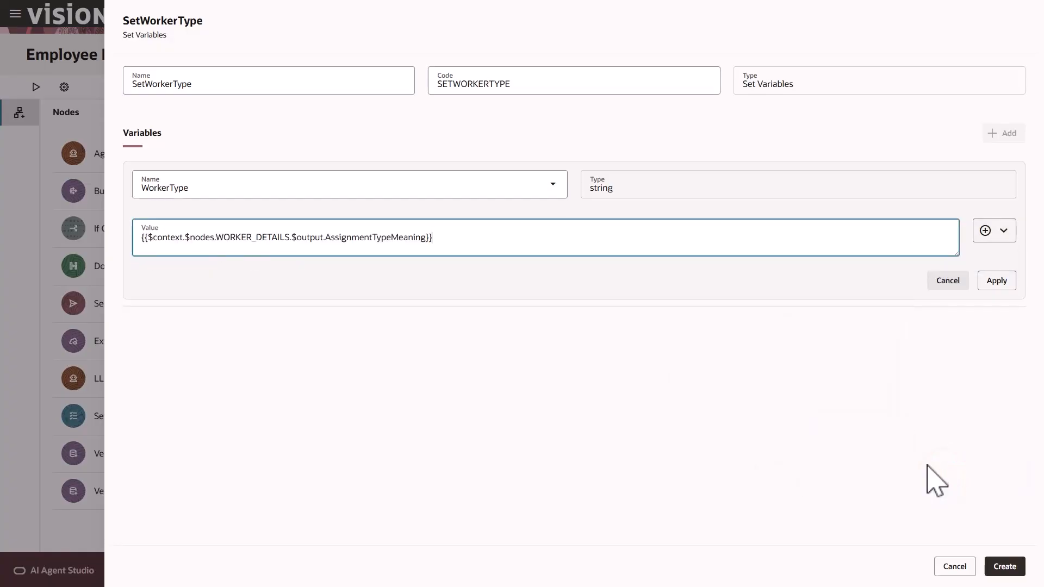
pyautogui.click(324, 238)
pyautogui.write('items')
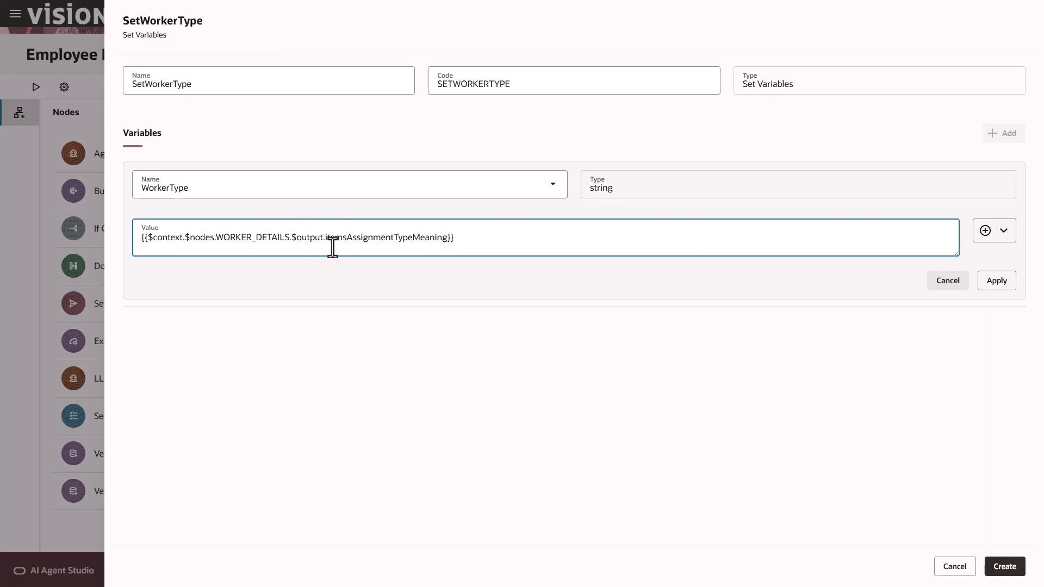
pyautogui.write('[0')
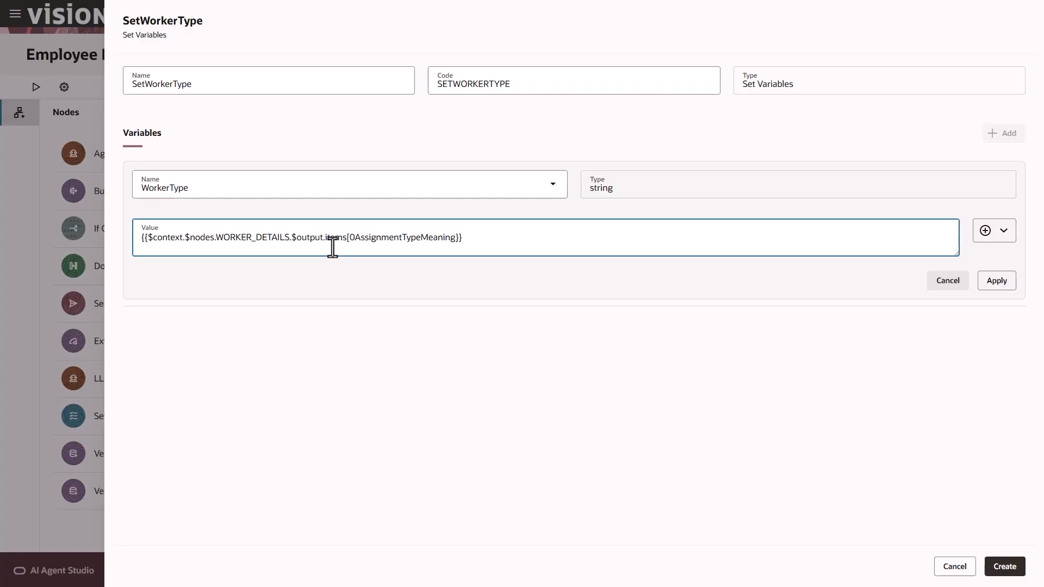
pyautogui.write('].')
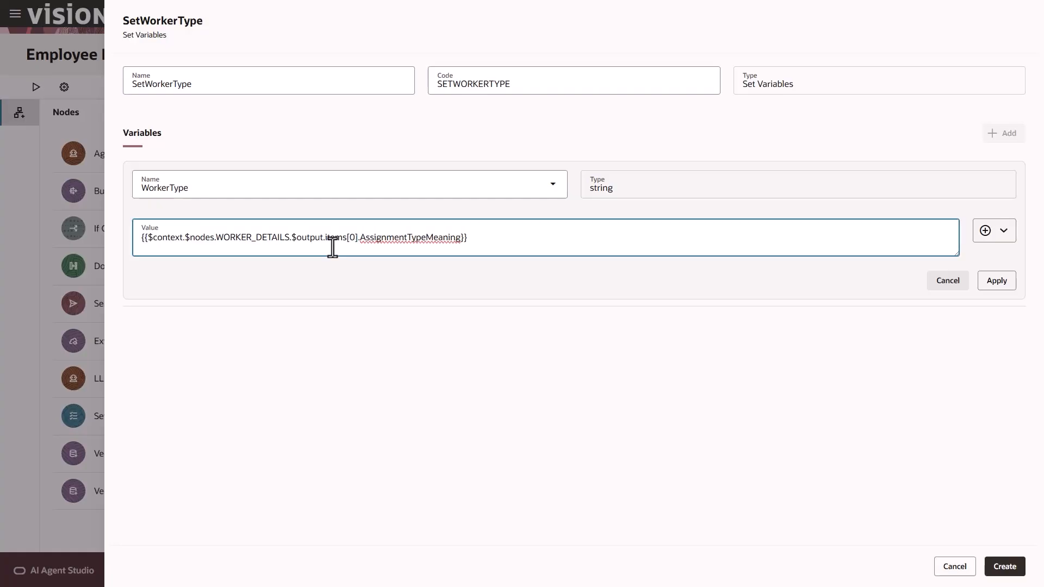
pyautogui.click(1007, 279)
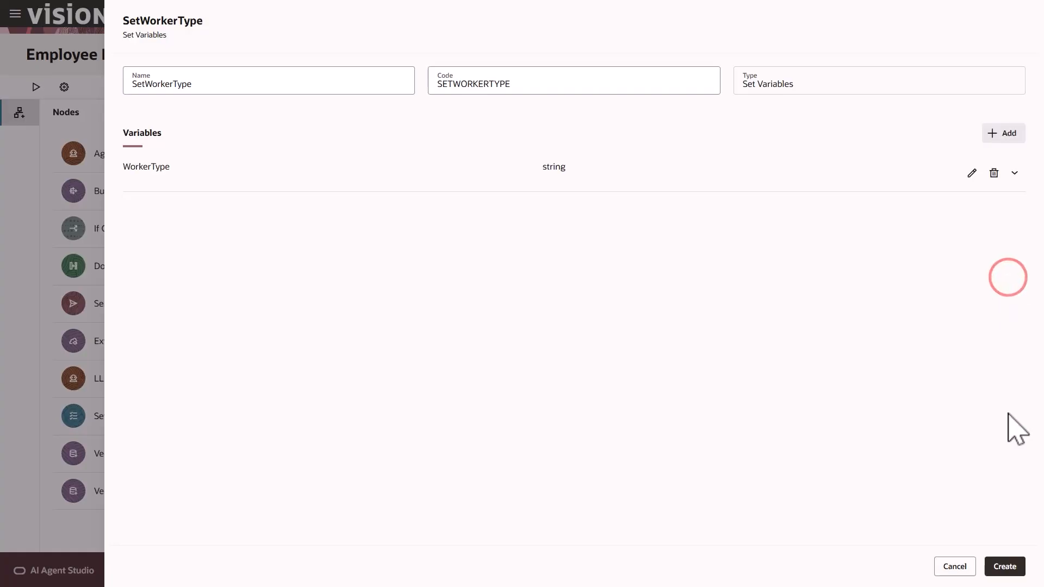
pyautogui.click(1005, 566)
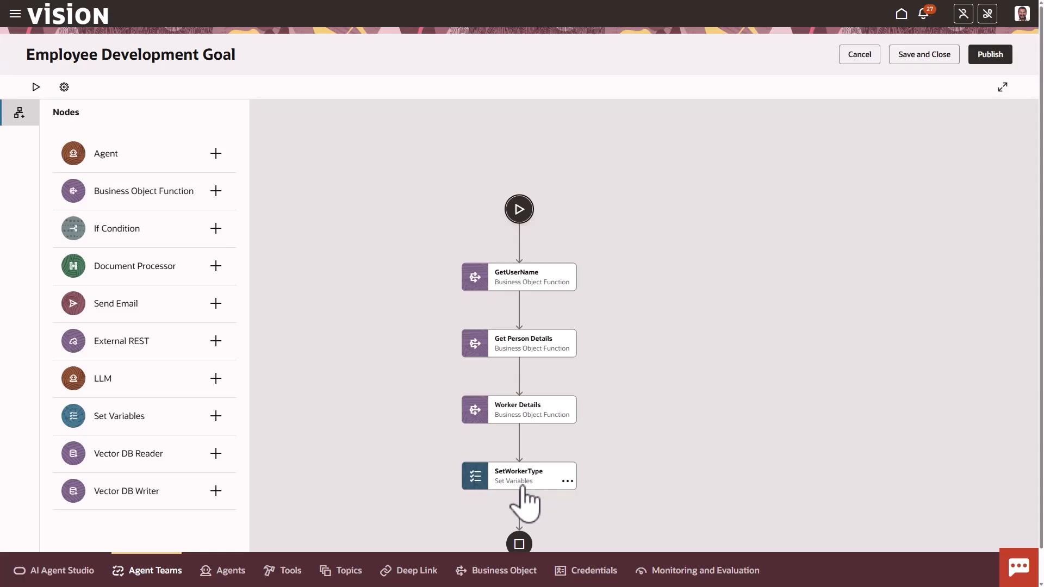
# Add an If Condition node named CheckWorkerType after SetWorkerType
pyautogui.click(519, 510)
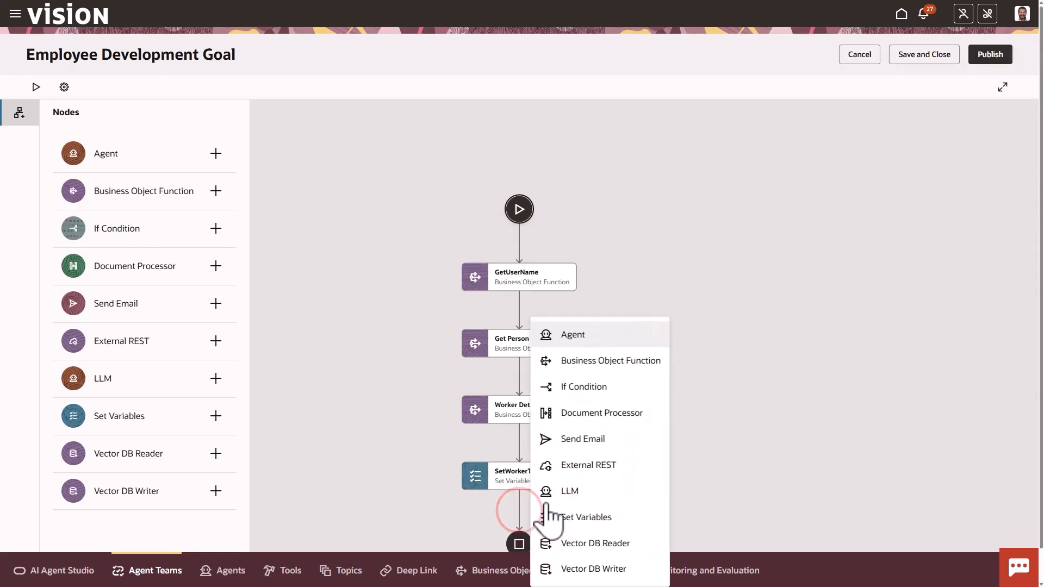
pyautogui.click(598, 387)
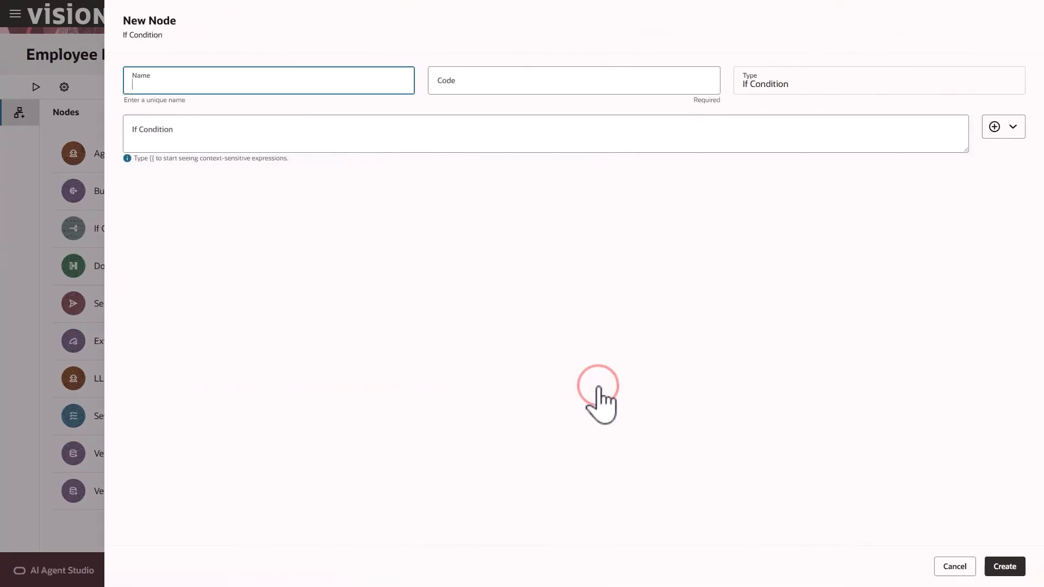
pyautogui.write('CheckWorkerType')
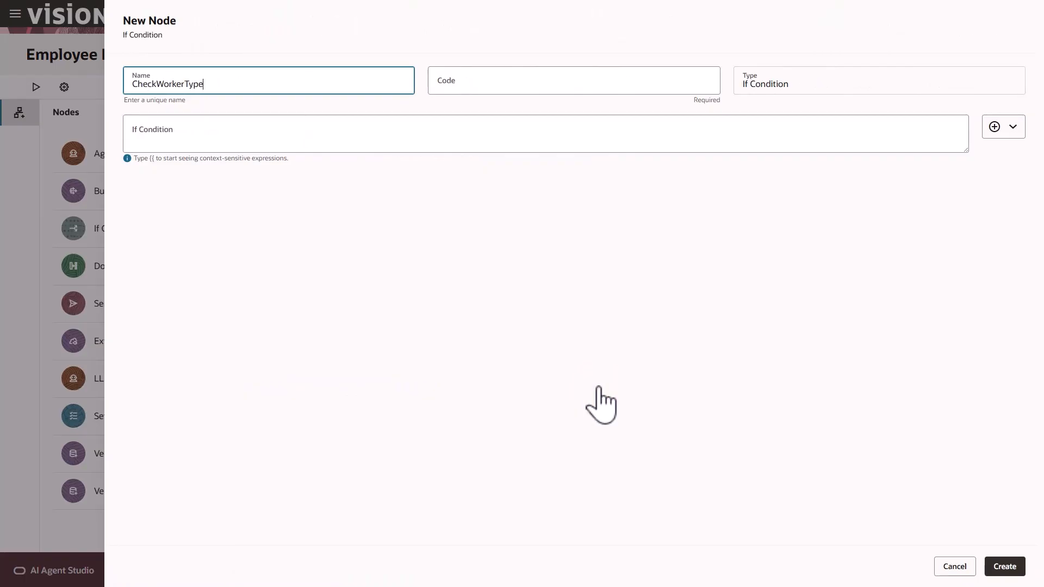
pyautogui.click(598, 387)
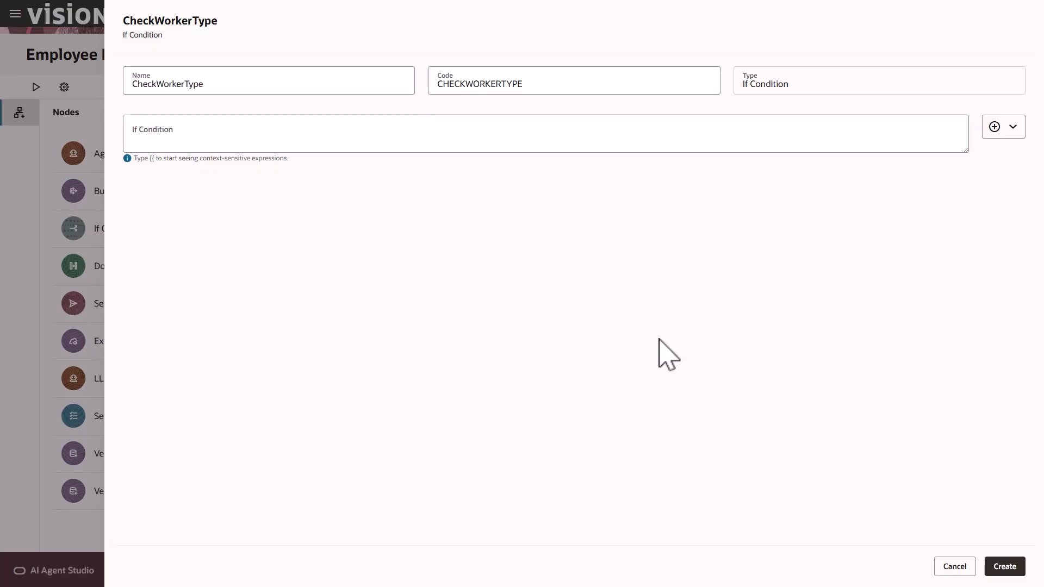
# Set the condition to WorkerType == "Employee" and create the node
pyautogui.click(1014, 130)
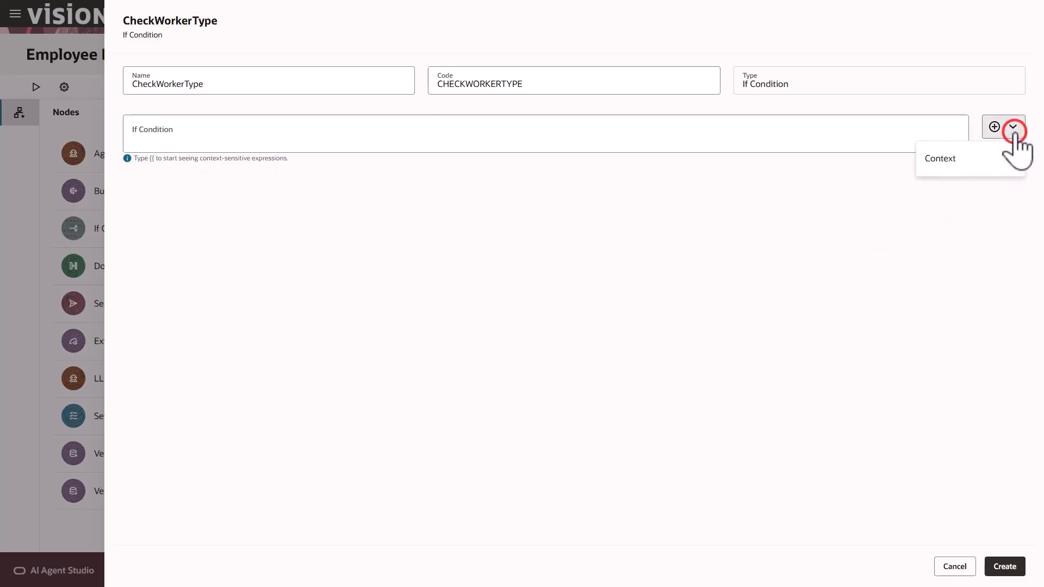
pyautogui.moveTo(964, 158)
pyautogui.moveTo(878, 163)
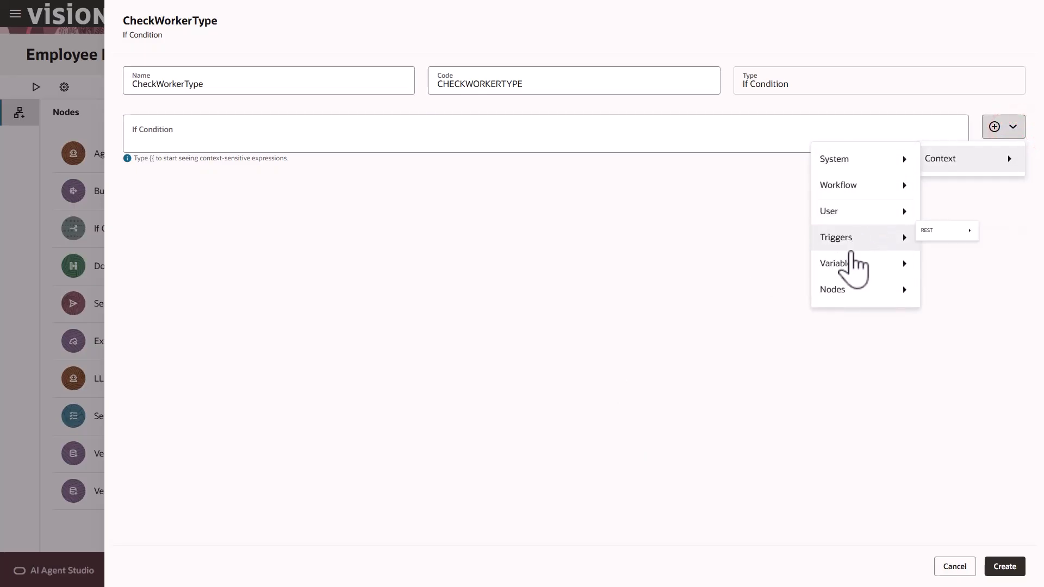
pyautogui.moveTo(850, 265)
pyautogui.click(947, 269)
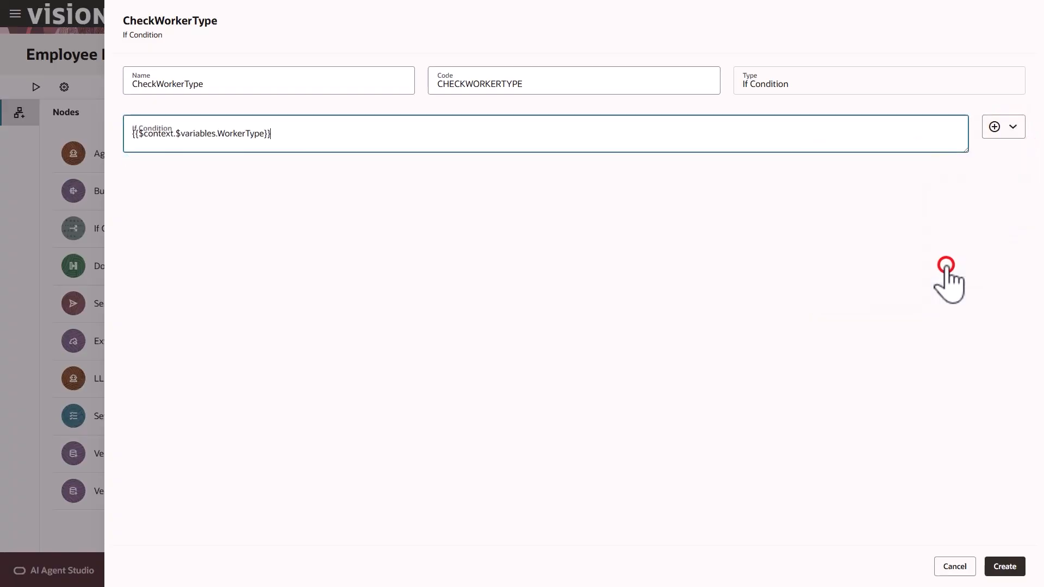
pyautogui.click(265, 135)
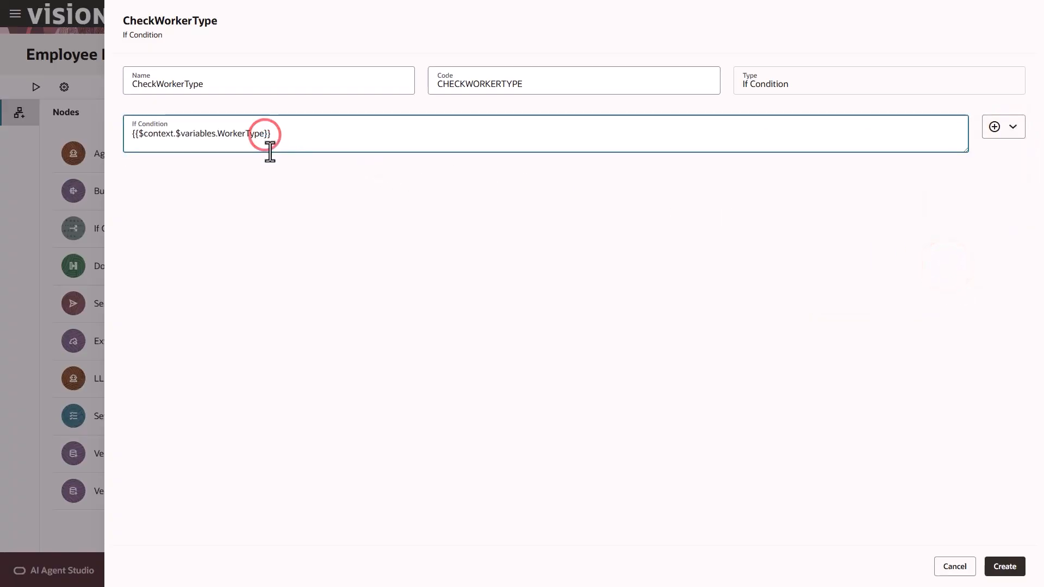
pyautogui.write('== "Employee"')
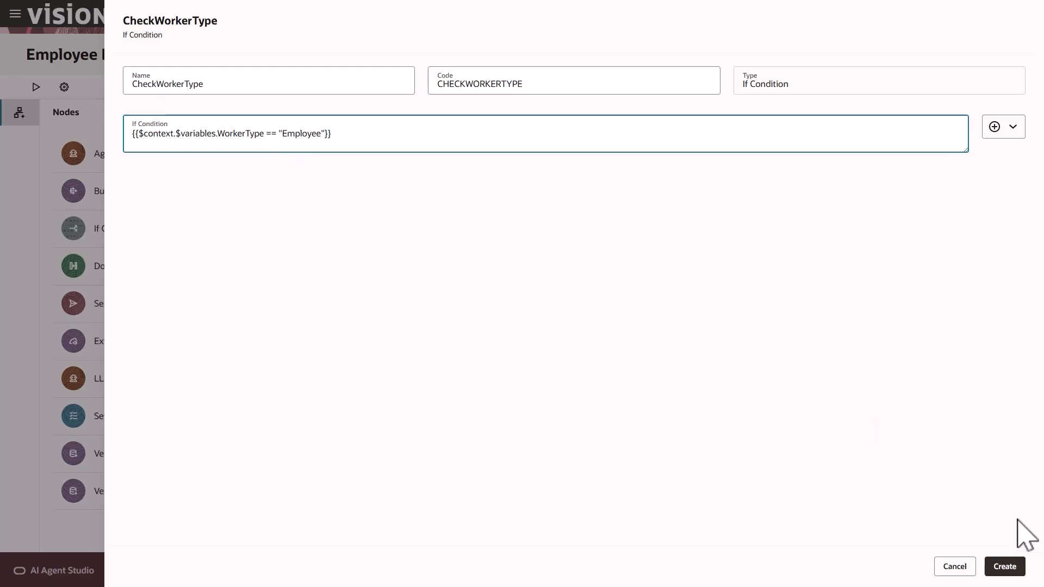
pyautogui.click(1006, 566)
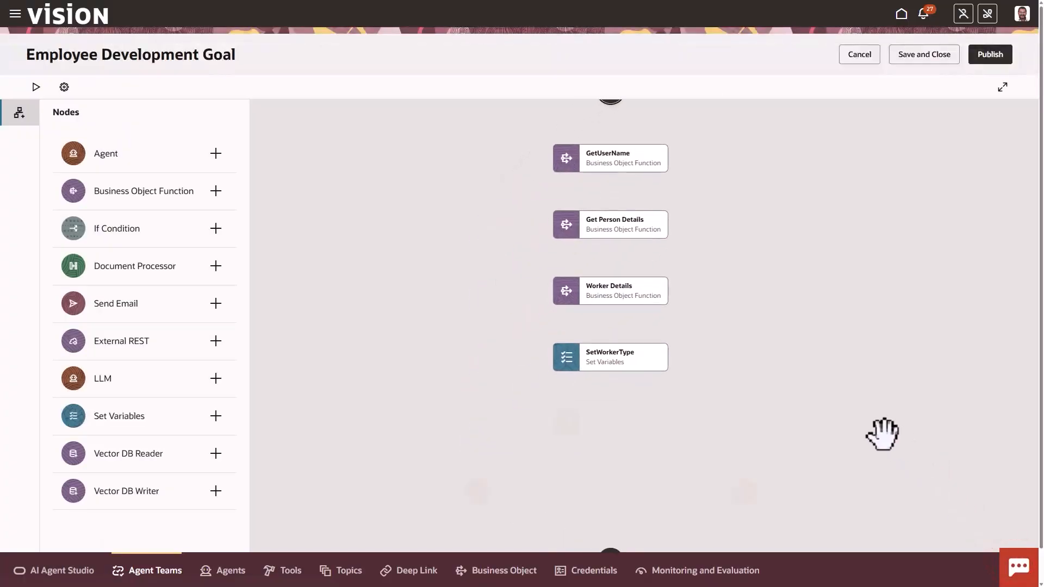
# Start a new Send Email node on CheckWorkerType's false branch
pyautogui.moveTo(861, 421); pyautogui.dragTo(788, 315)
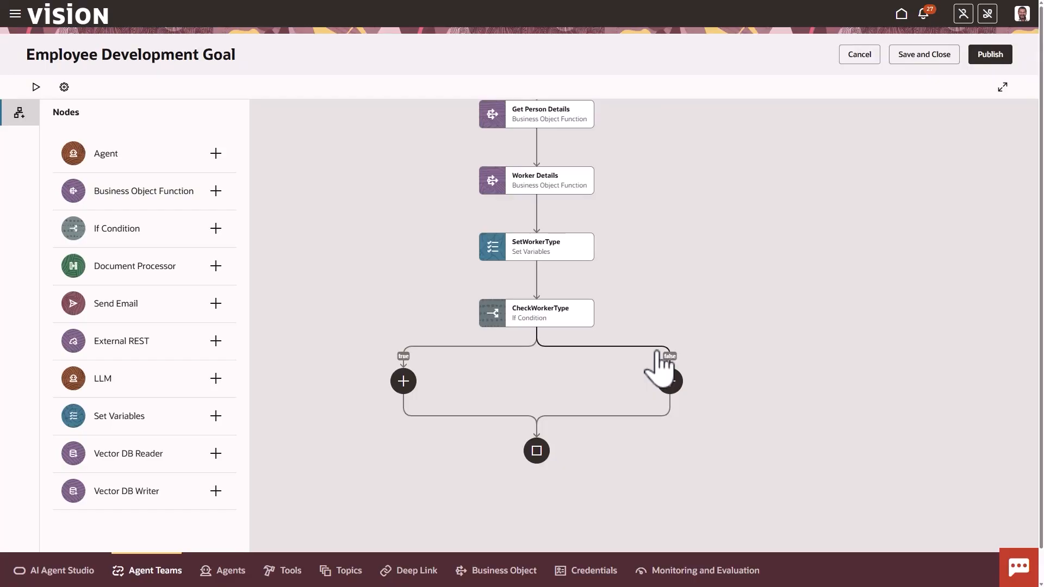
pyautogui.click(670, 380)
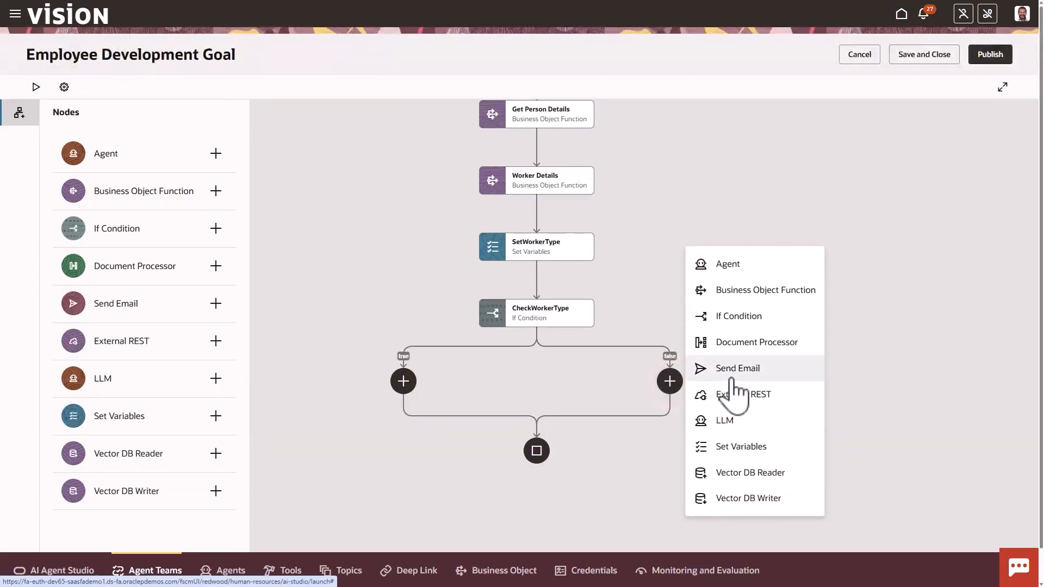
pyautogui.click(733, 376)
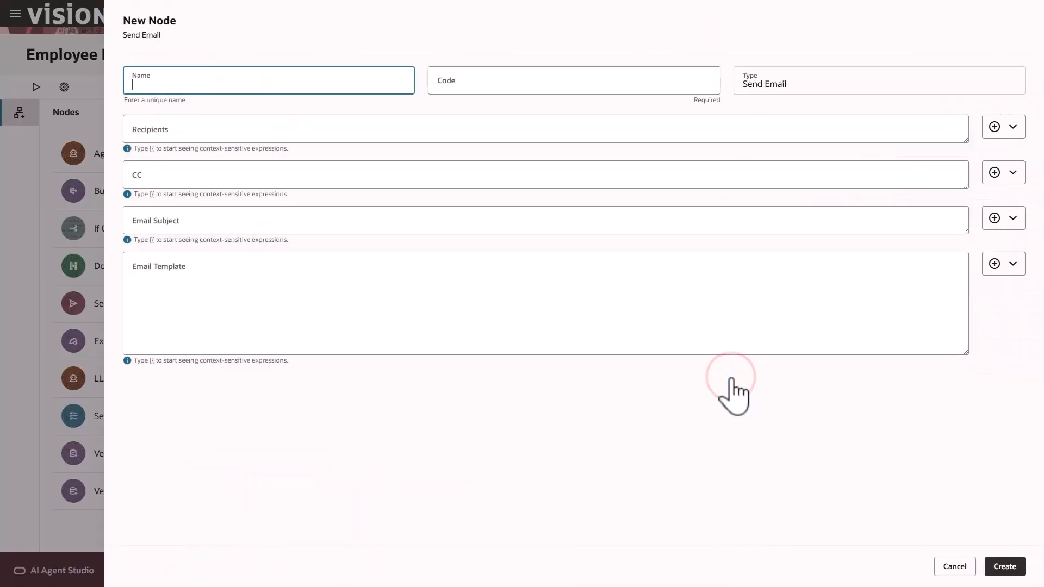
# Name the node GoalNotCreatedEmail and address it to GETUSERNAME output items[0].EmailAddress
pyautogui.click(279, 81)
pyautogui.write('GoalNotCreatedEmail')
pyautogui.click(281, 105)
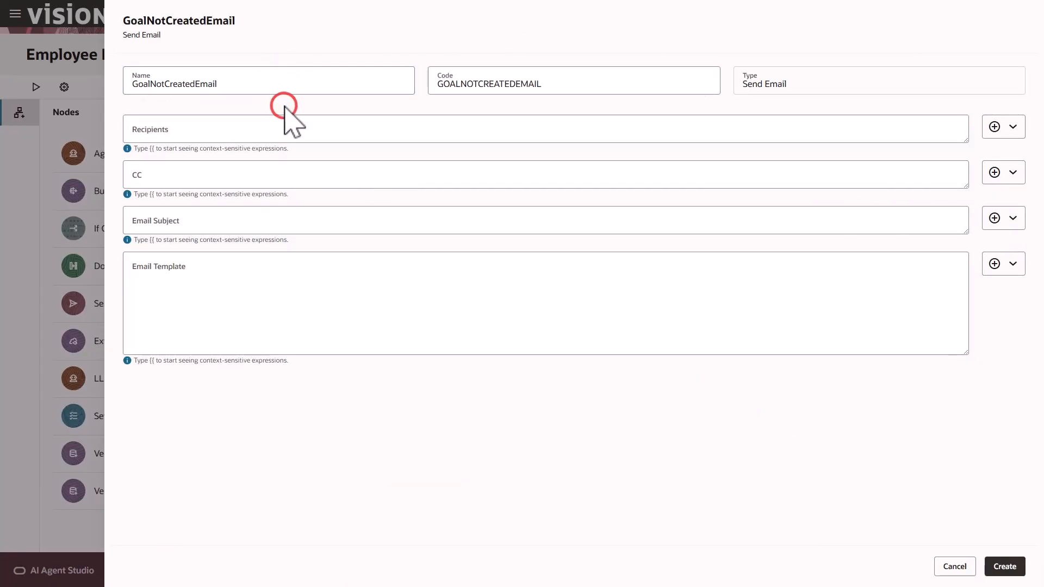
pyautogui.click(1014, 127)
pyautogui.moveTo(976, 158)
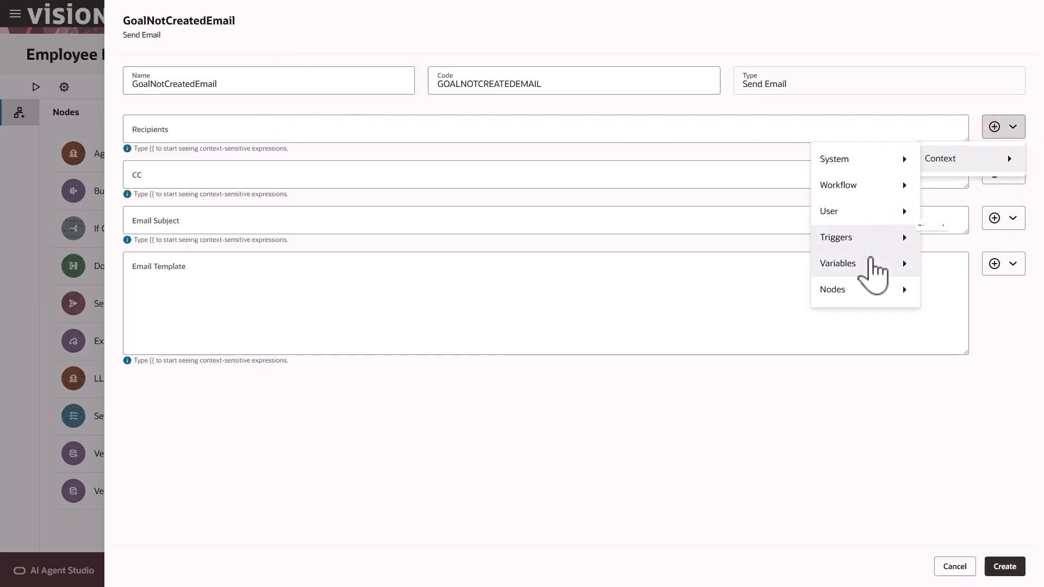
pyautogui.moveTo(867, 291)
pyautogui.moveTo(768, 294)
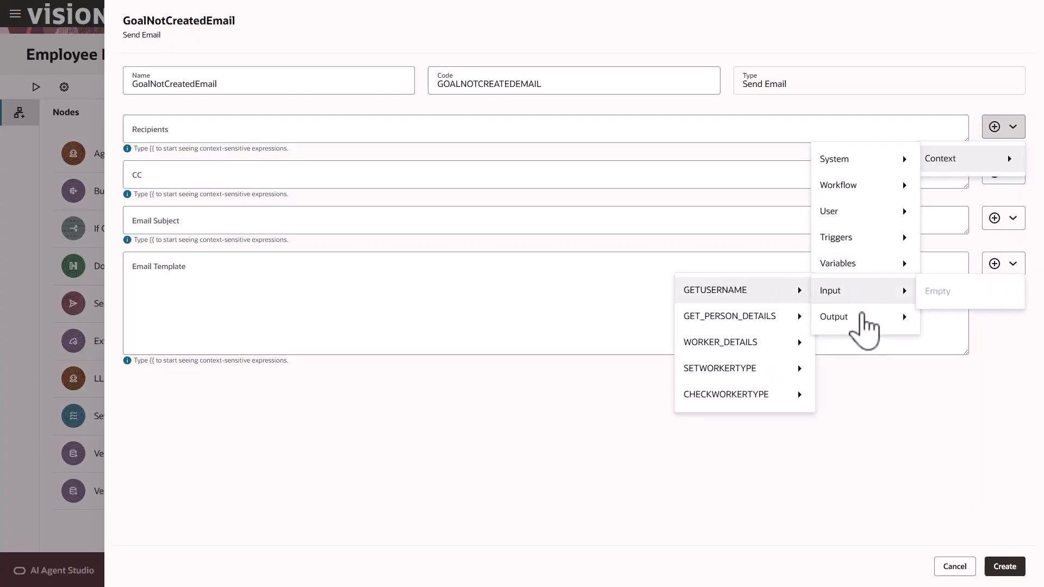
pyautogui.moveTo(863, 321)
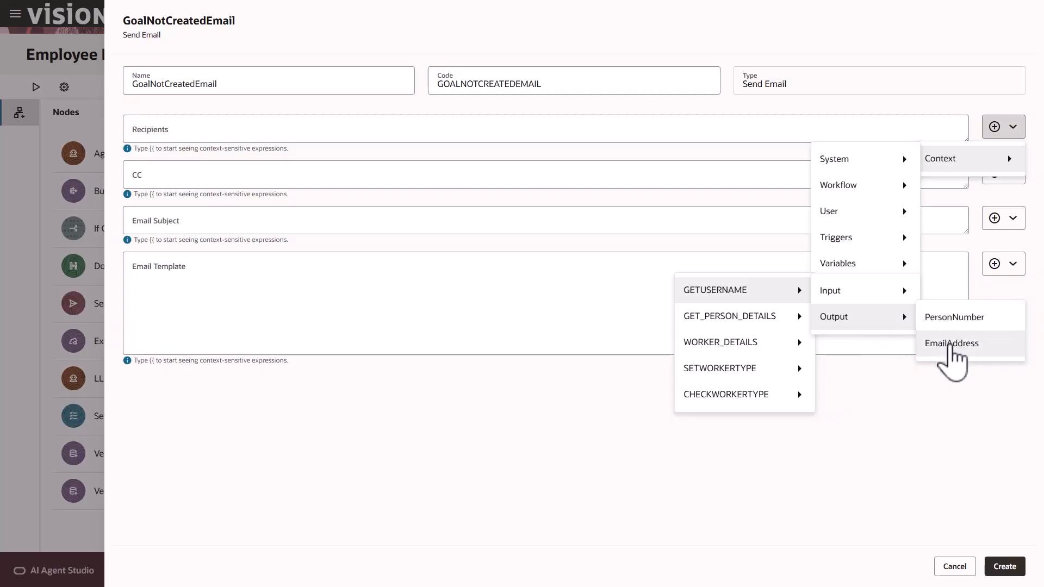
pyautogui.click(951, 344)
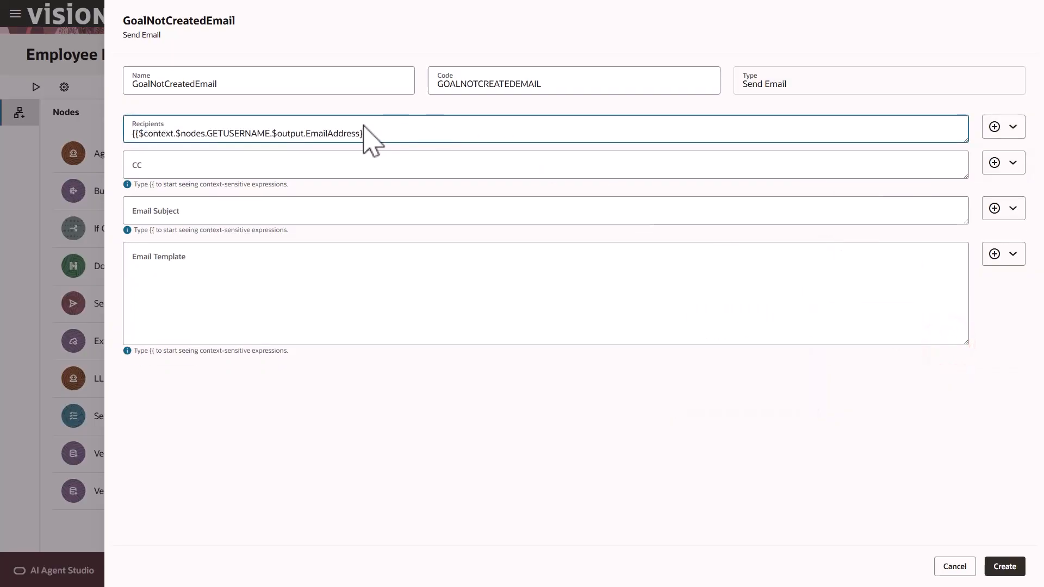
pyautogui.click(305, 133)
pyautogui.write('item')
pyautogui.write('s[0')
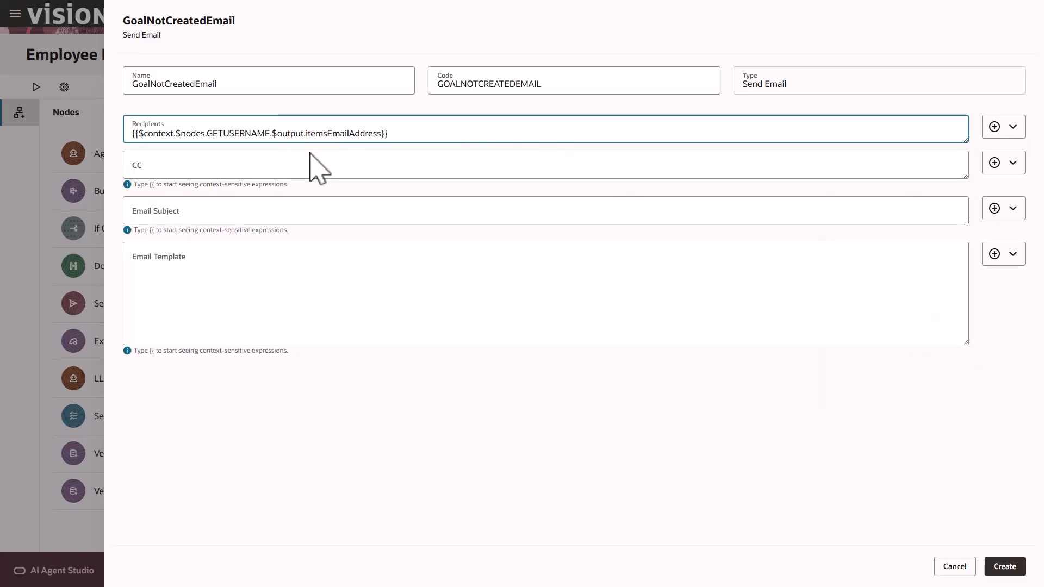
pyautogui.write('].')
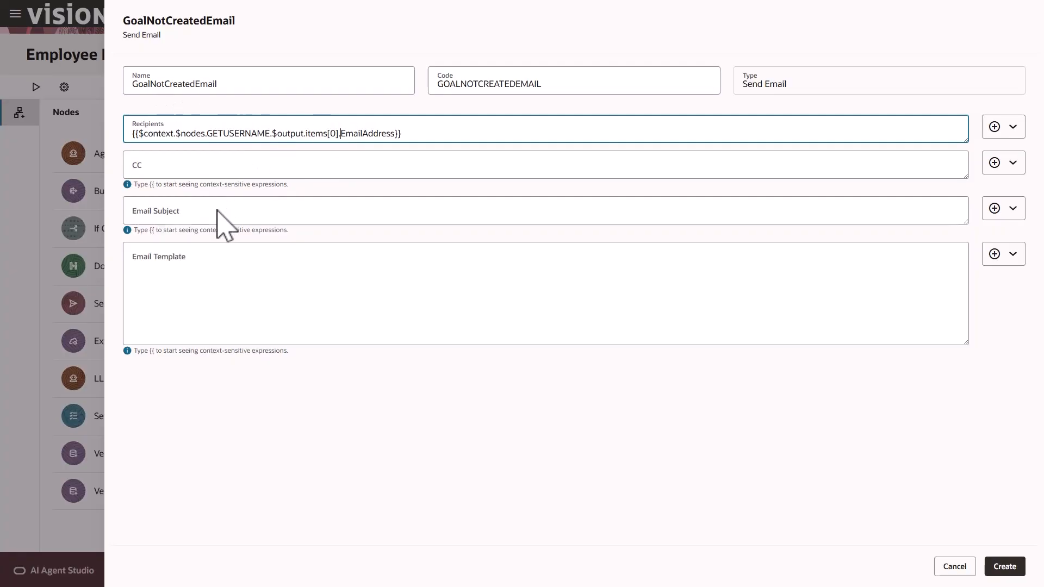
# Enter the subject 'Goal Not Created' and a template body signed HR Team
pyautogui.click(272, 217)
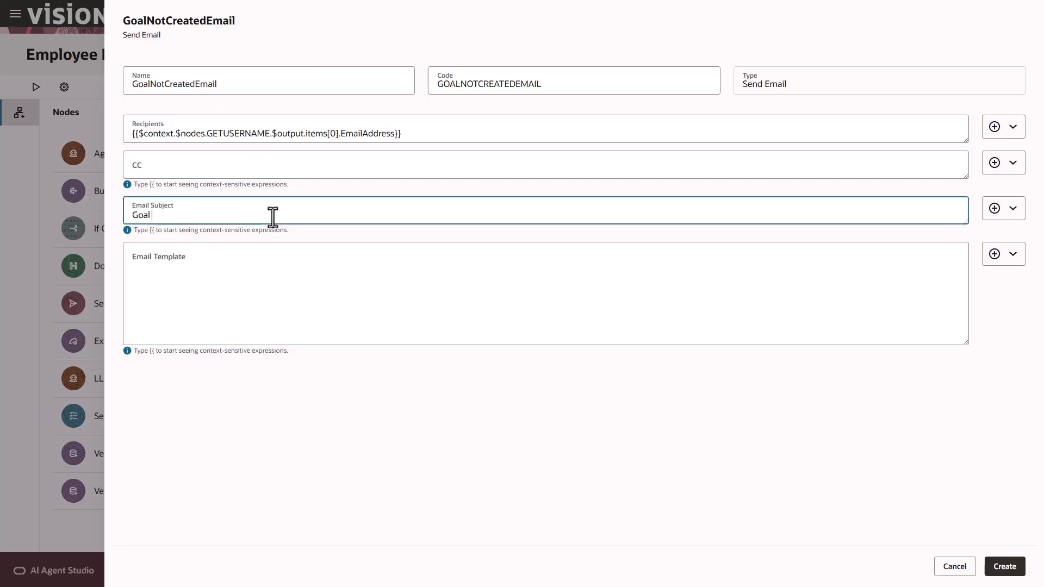
pyautogui.write('Goal Not Created')
pyautogui.click(175, 262)
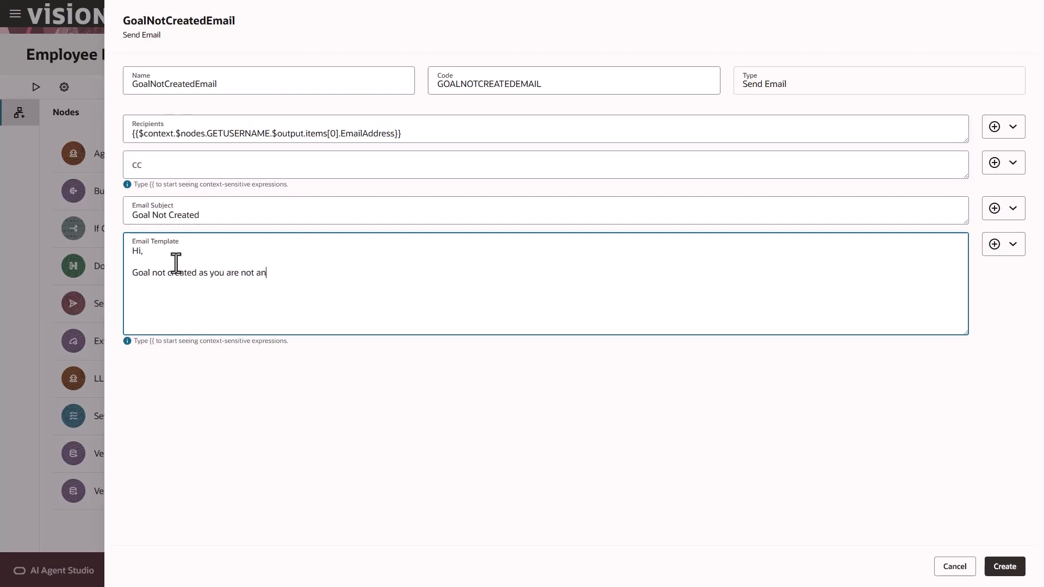
pyautogui.write('nks,')
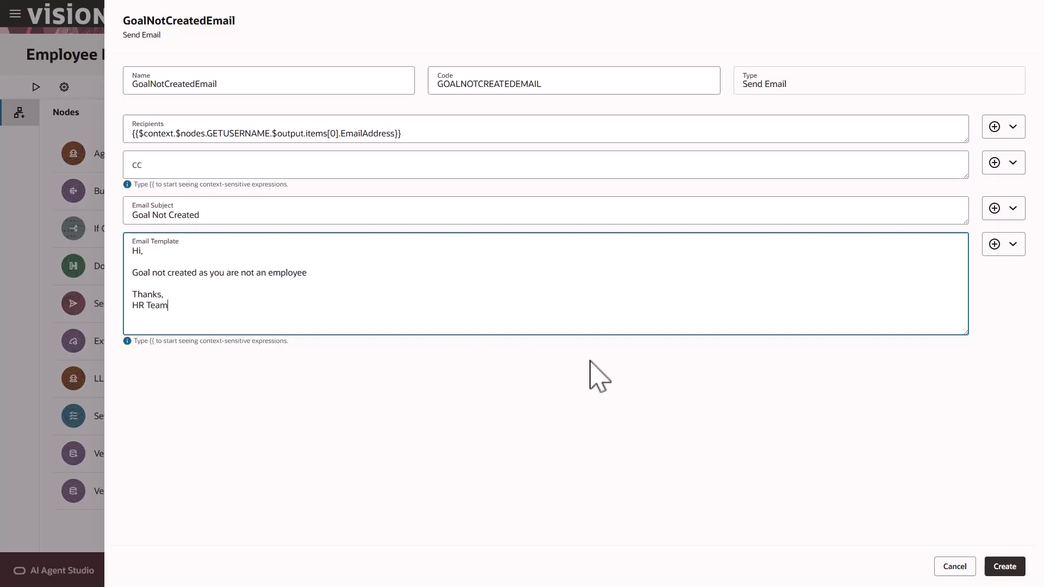
# Add GoalNotCreatedEmail to the flow and start an LLM node on the true branch
pyautogui.click(1013, 570)
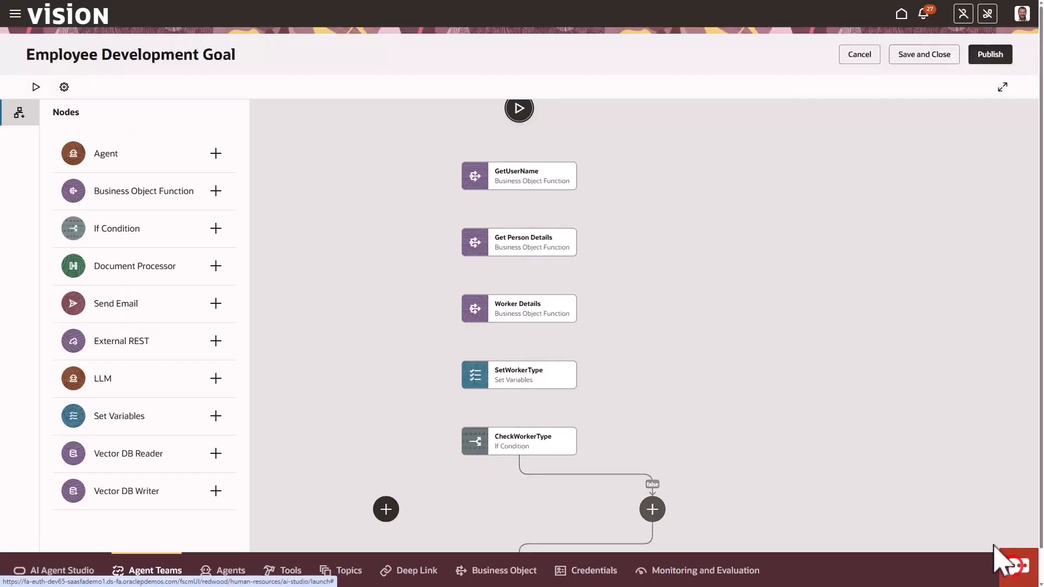
pyautogui.moveTo(848, 438); pyautogui.dragTo(820, 315)
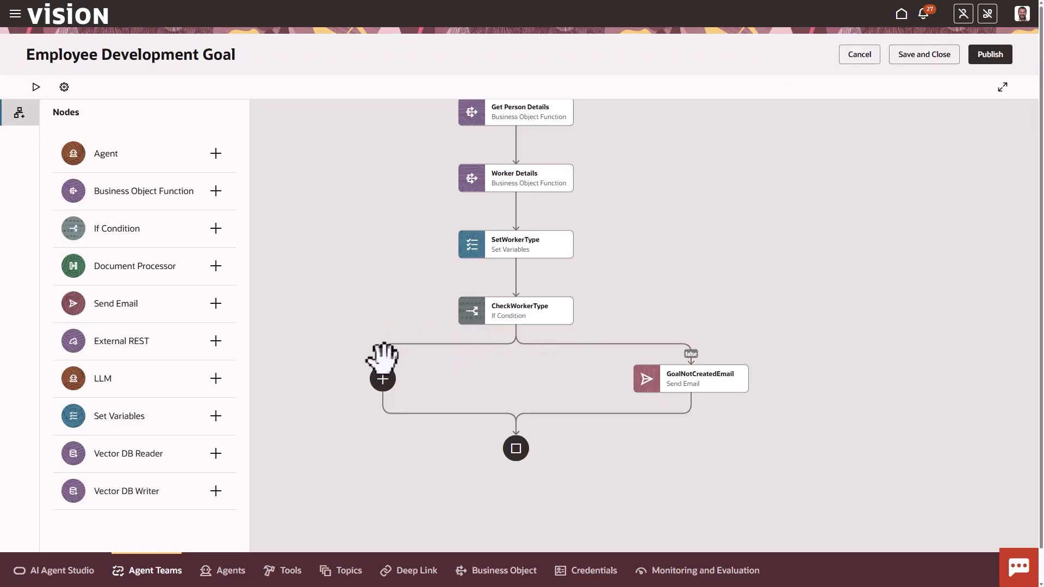
pyautogui.click(382, 379)
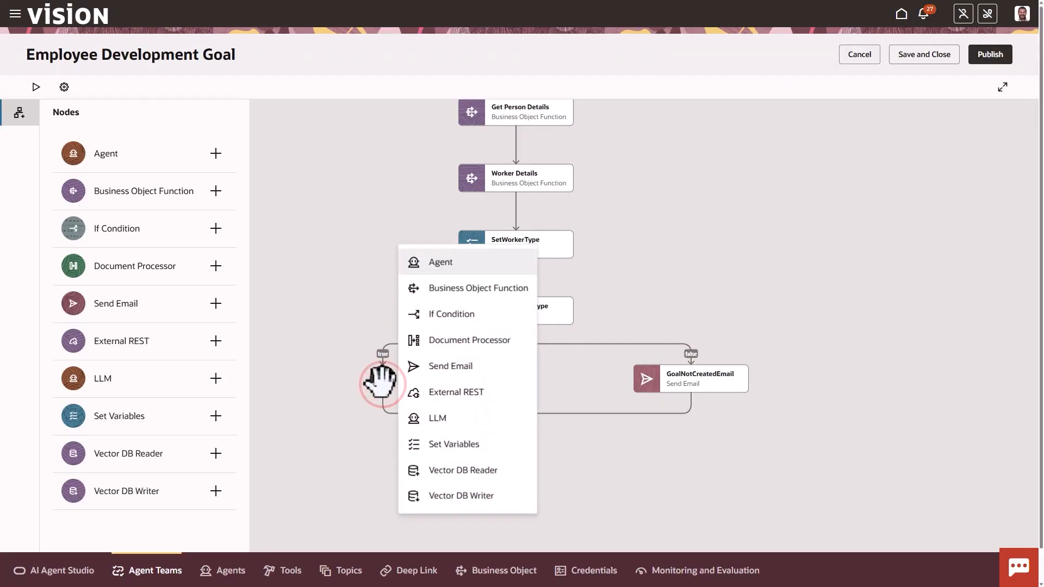
pyautogui.click(434, 418)
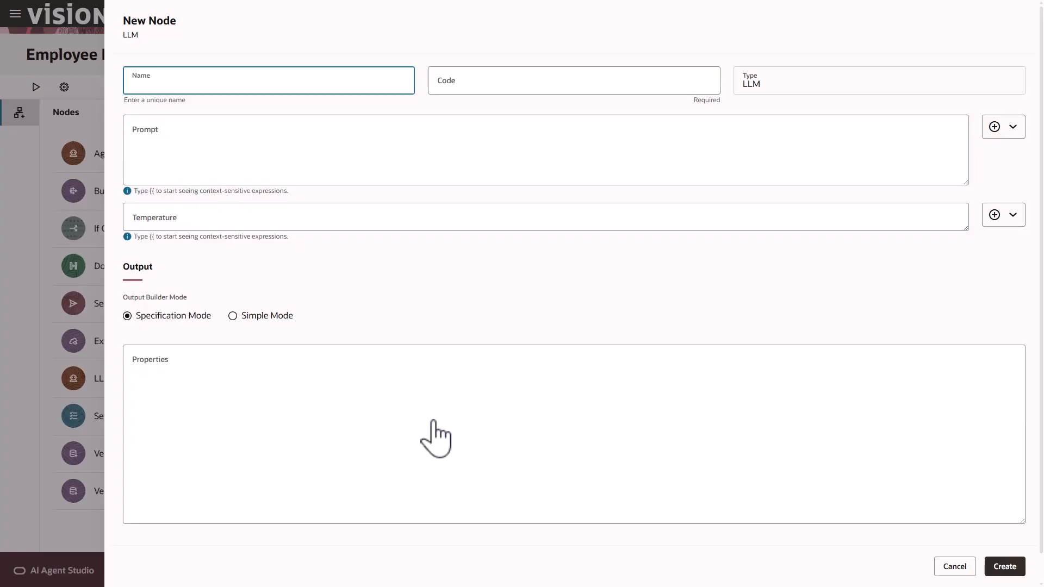
# Name the LLM node Enhance Goal and write a goal-enhancing prompt using the trigger's GoalName input
pyautogui.click(262, 91)
pyautogui.click(331, 101)
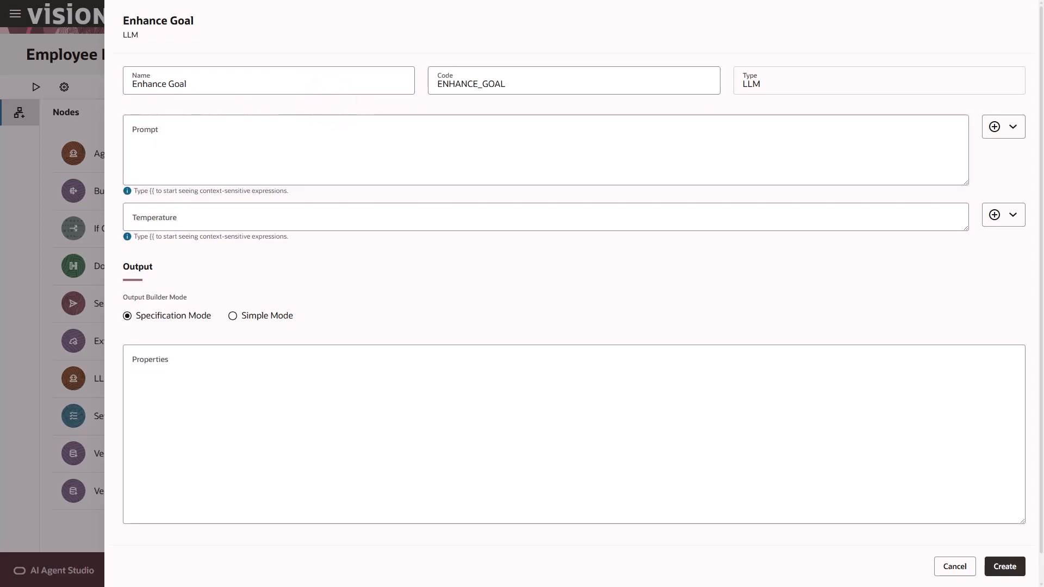
pyautogui.click(180, 135)
pyautogui.write('Enhance the goal name:')
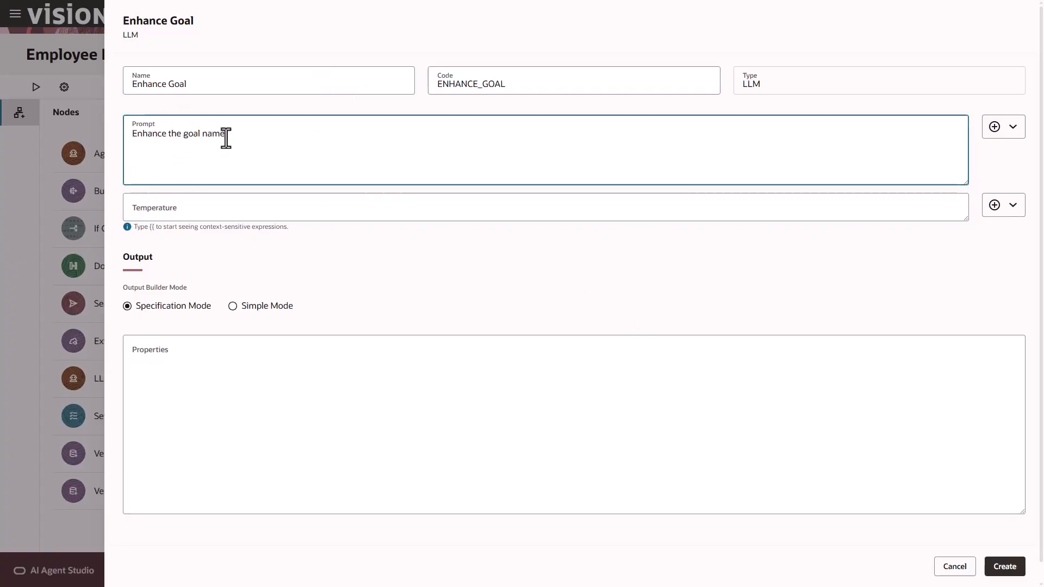
pyautogui.click(1013, 127)
pyautogui.moveTo(941, 159)
pyautogui.moveTo(861, 187)
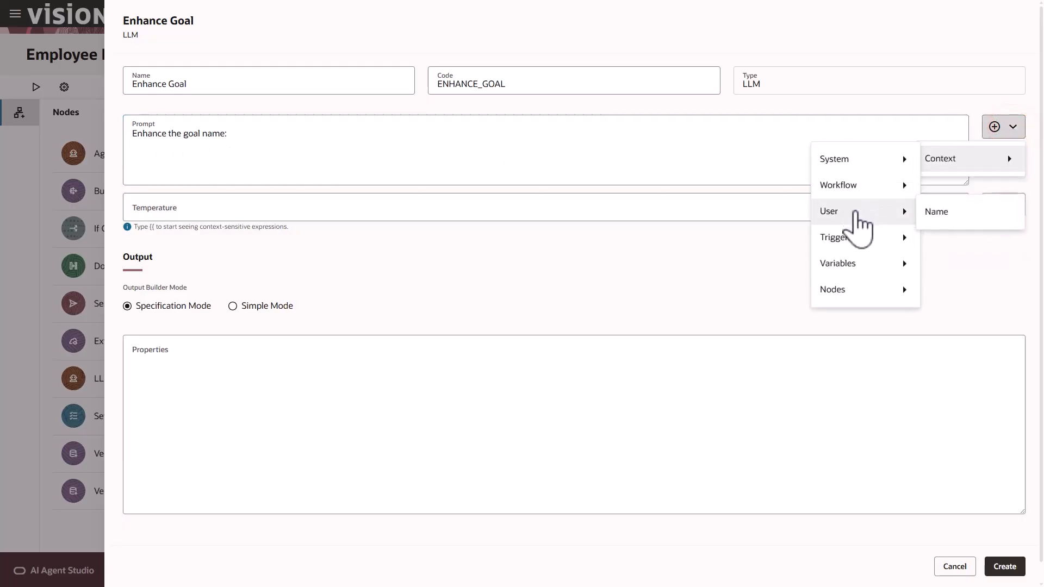
pyautogui.moveTo(853, 235)
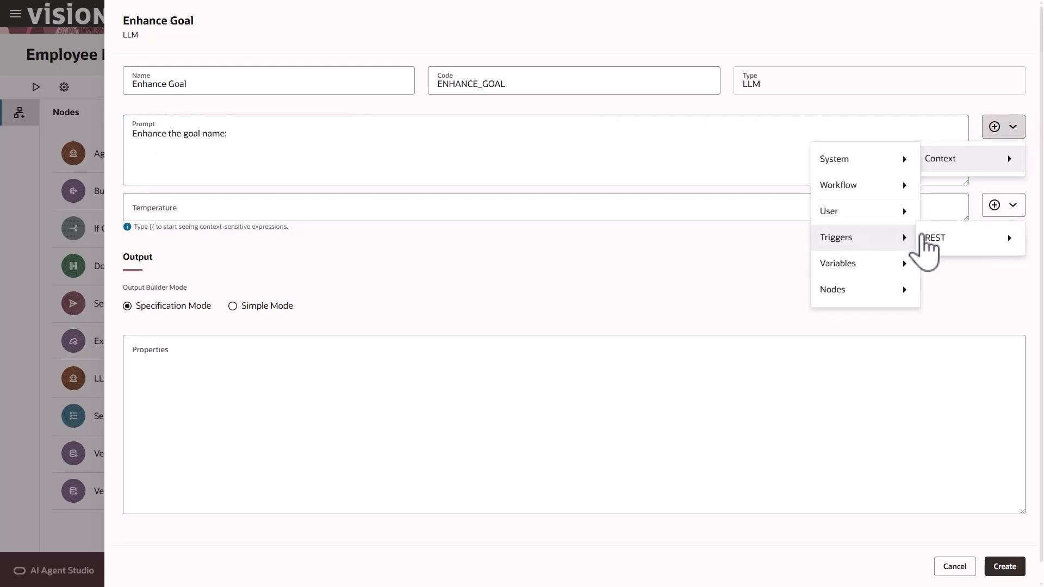
pyautogui.moveTo(895, 248)
pyautogui.click(940, 242)
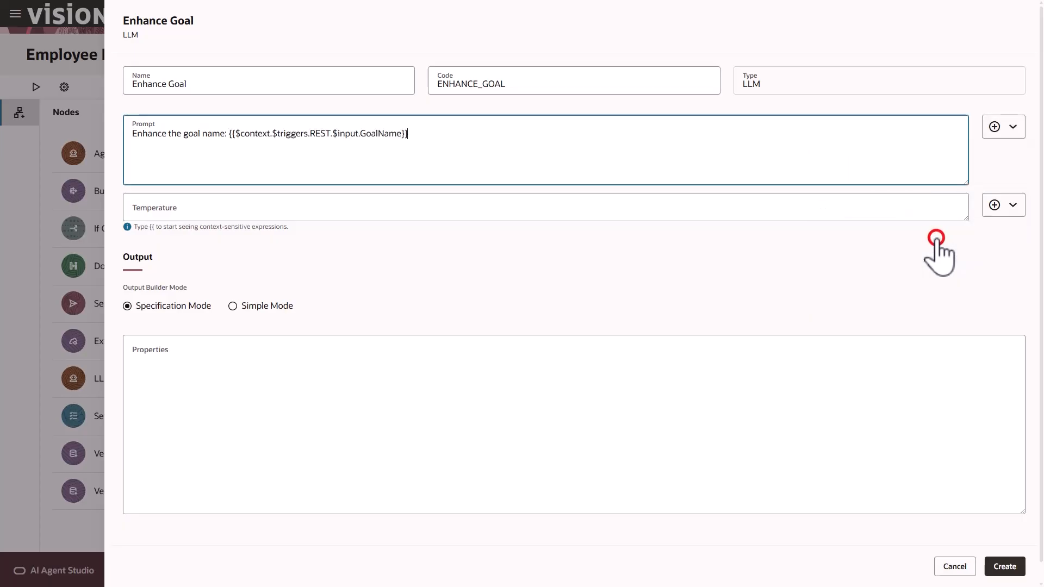
pyautogui.click(424, 143)
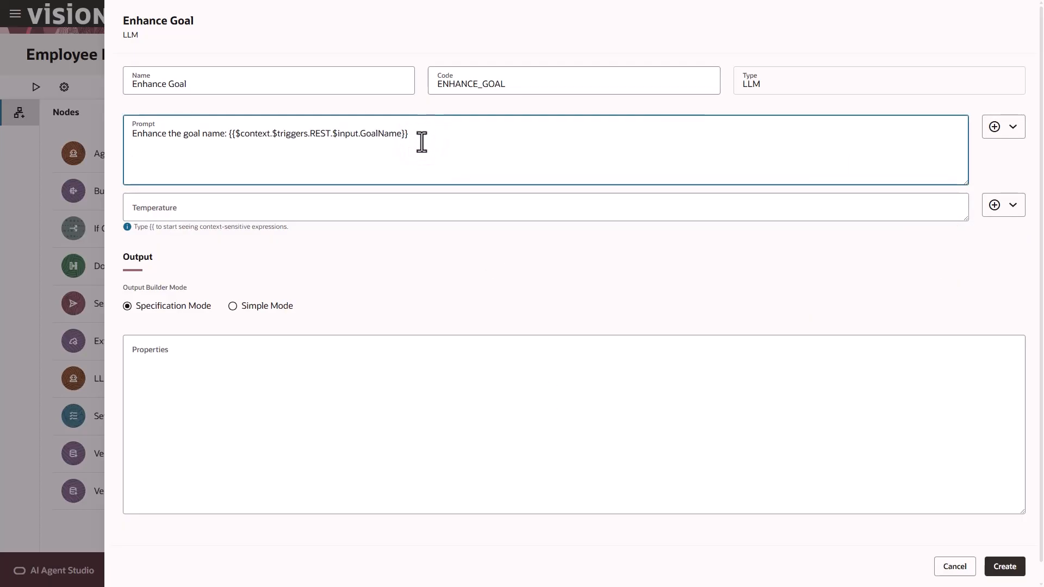
pyautogui.write('TASKS: - Generate the Description by rewriting the goal name into a clear, action-based, measurable goal statement. - Generate short, measurable, and realistic success criteria.')
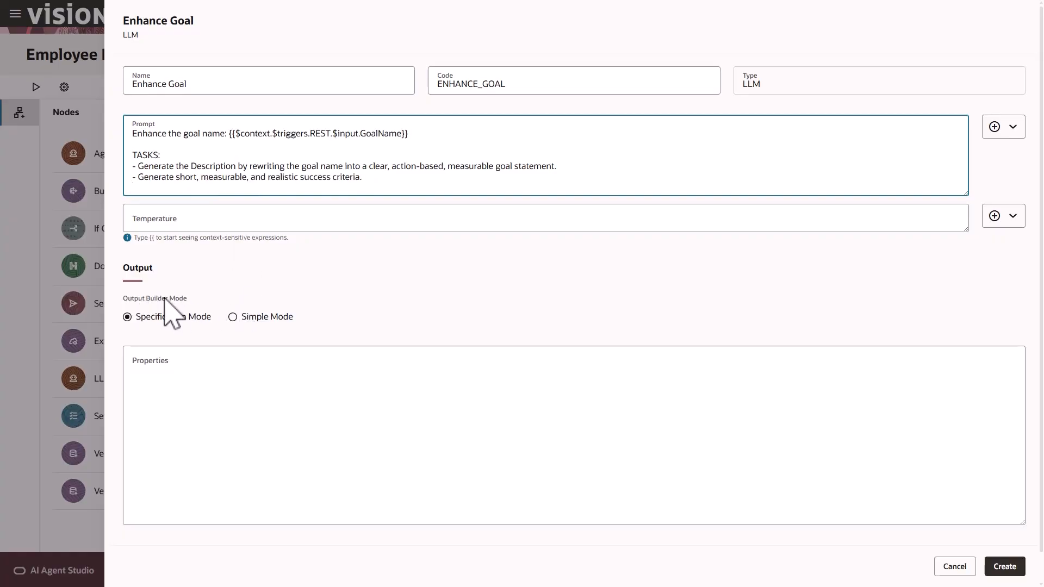
# Define Simple Mode String outputs SuccessCriteria and Description, then create the Enhance Goal node
pyautogui.click(233, 318)
pyautogui.click(1001, 366)
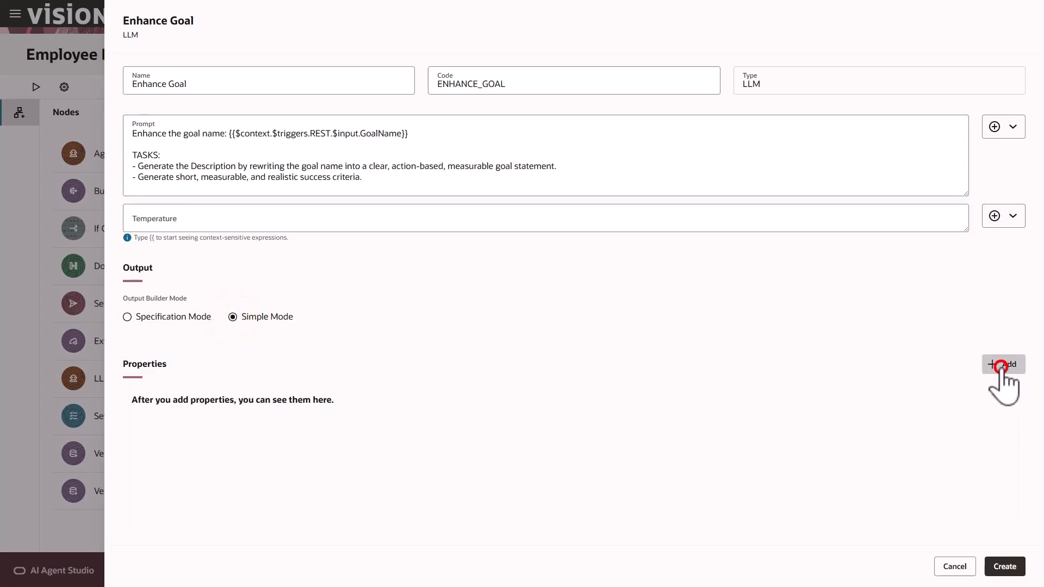
pyautogui.click(220, 418)
pyautogui.write('SuccessCriteria')
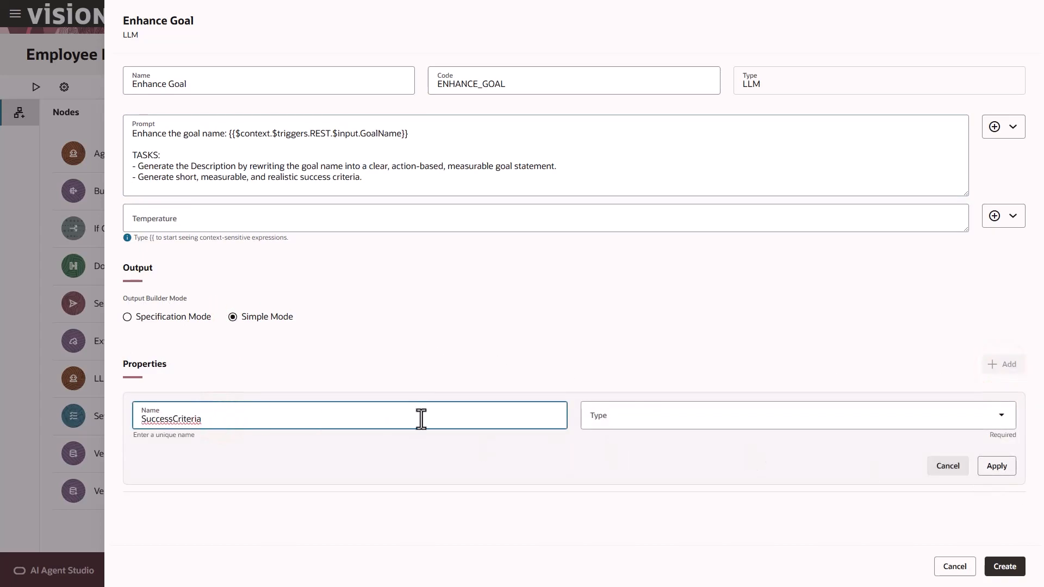
pyautogui.click(641, 416)
pyautogui.click(633, 377)
pyautogui.click(991, 466)
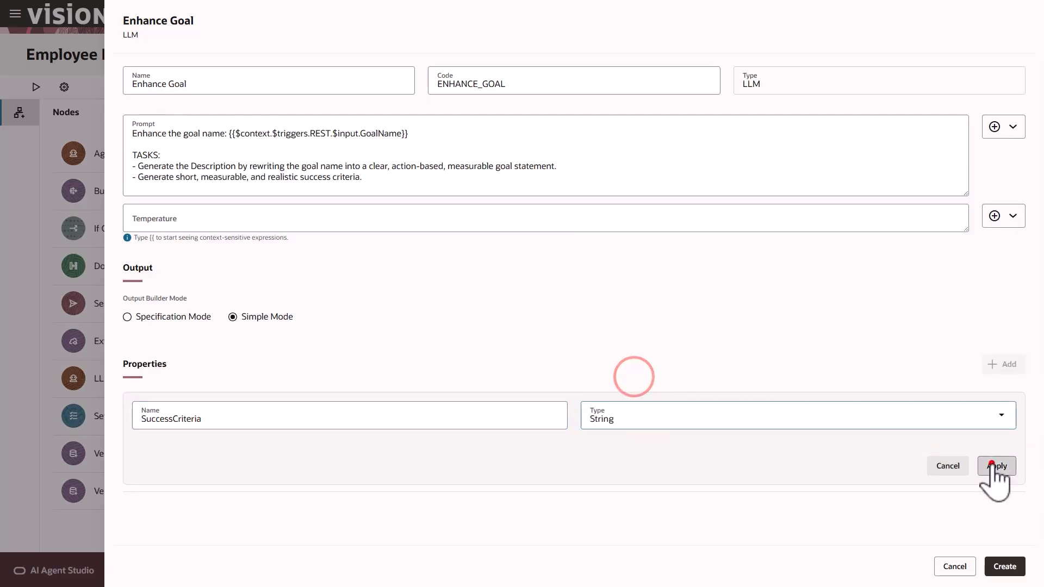
pyautogui.click(1004, 363)
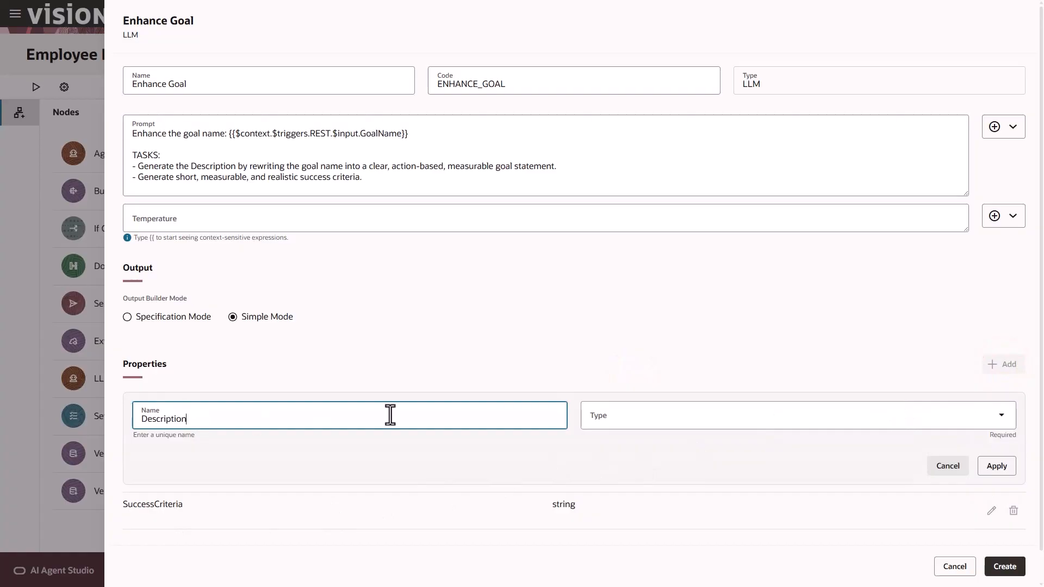
pyautogui.click(624, 423)
pyautogui.click(623, 384)
pyautogui.click(1002, 467)
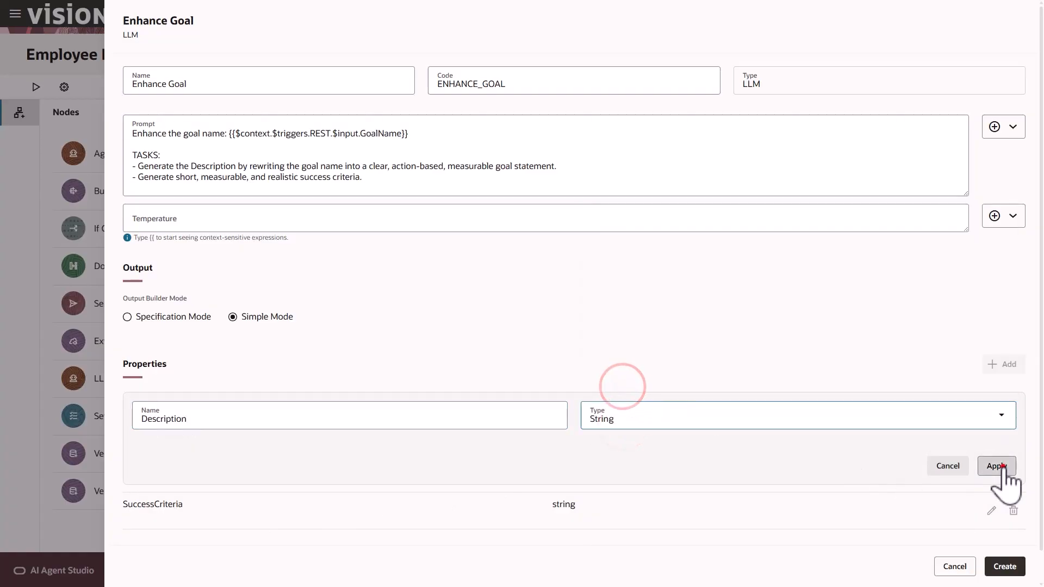
pyautogui.click(1003, 566)
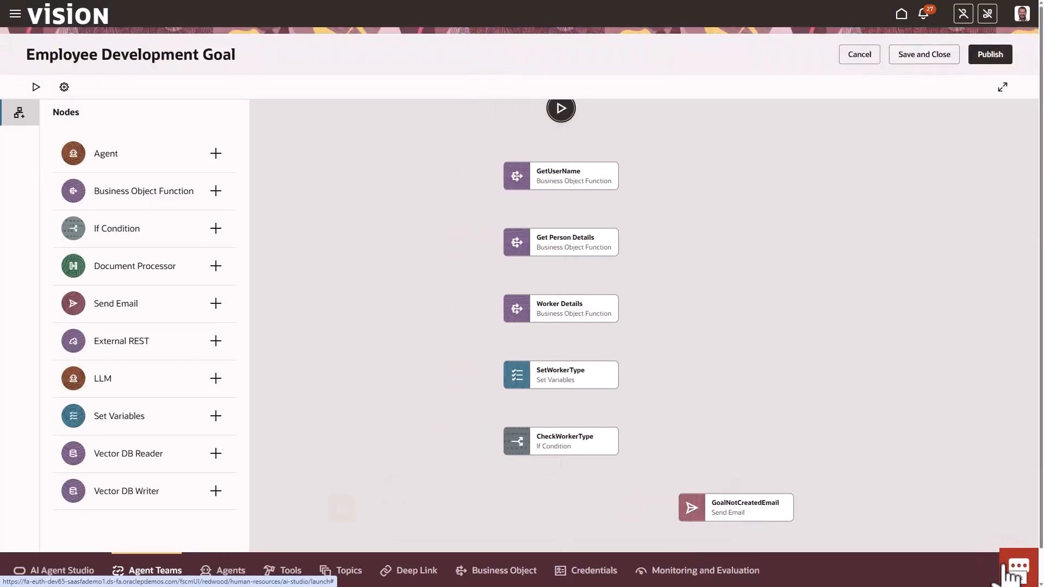
# Add a Business Object Function node named GoalCreation below Enhance Goal
pyautogui.moveTo(925, 436); pyautogui.dragTo(922, 359)
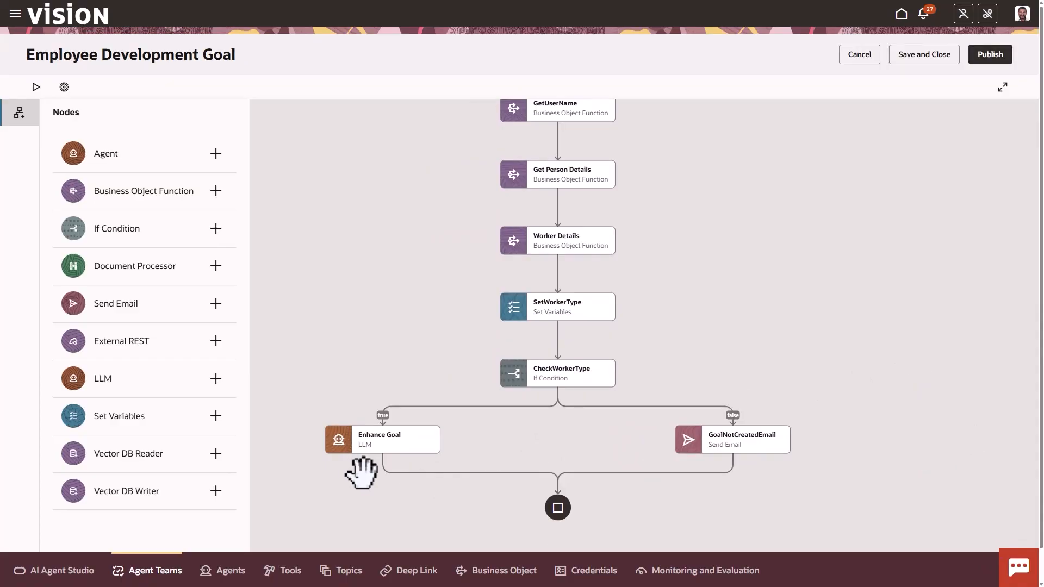
pyautogui.moveTo(384, 474)
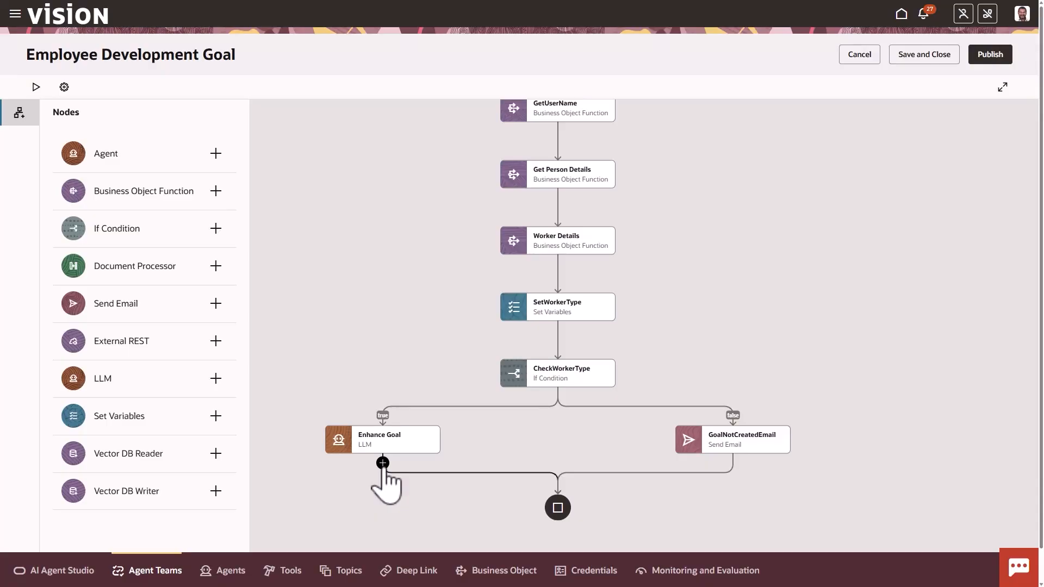
pyautogui.click(383, 463)
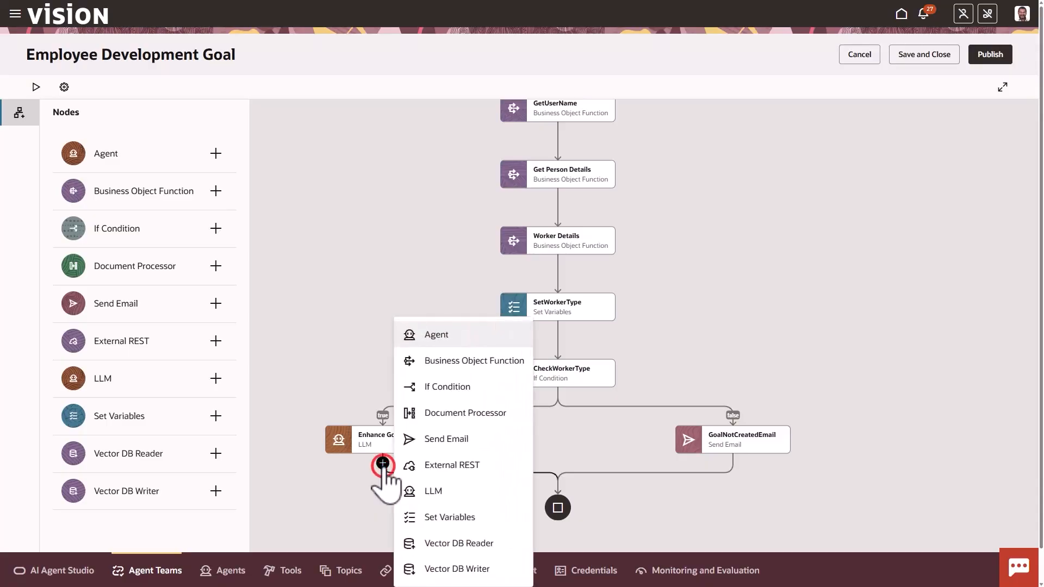
pyautogui.click(469, 361)
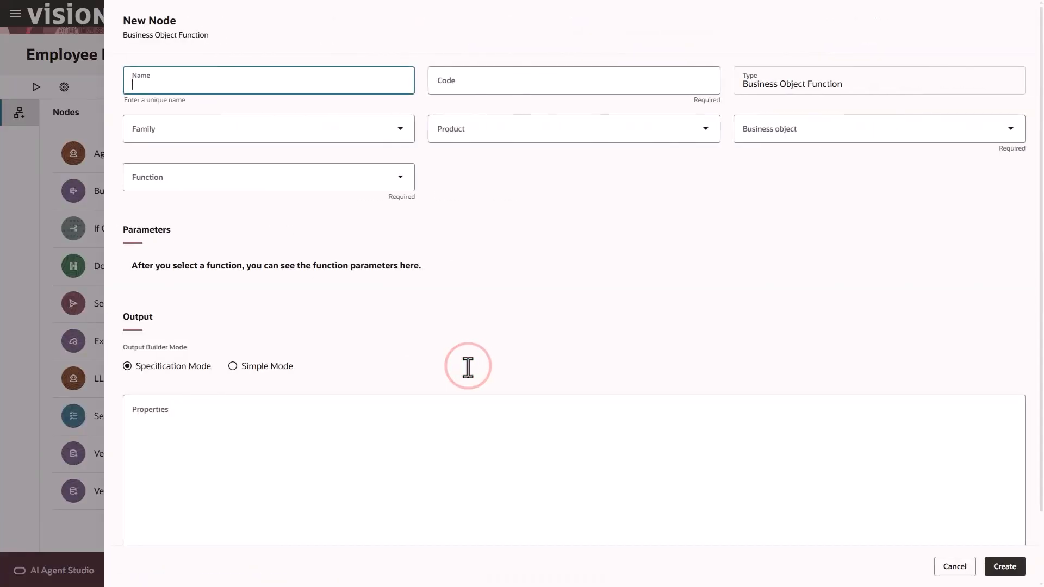
pyautogui.click(305, 75)
pyautogui.write('GoalCreation')
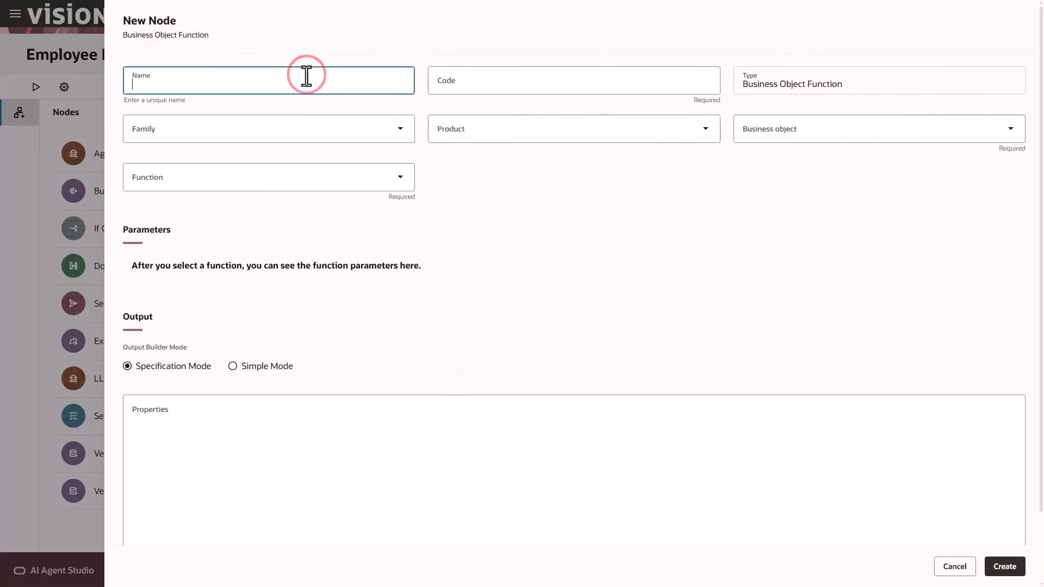
pyautogui.click(328, 106)
# Set family HCM, product Goal Management, Create Development Goal BO, and function create_development_goal
pyautogui.click(293, 123)
pyautogui.click(206, 266)
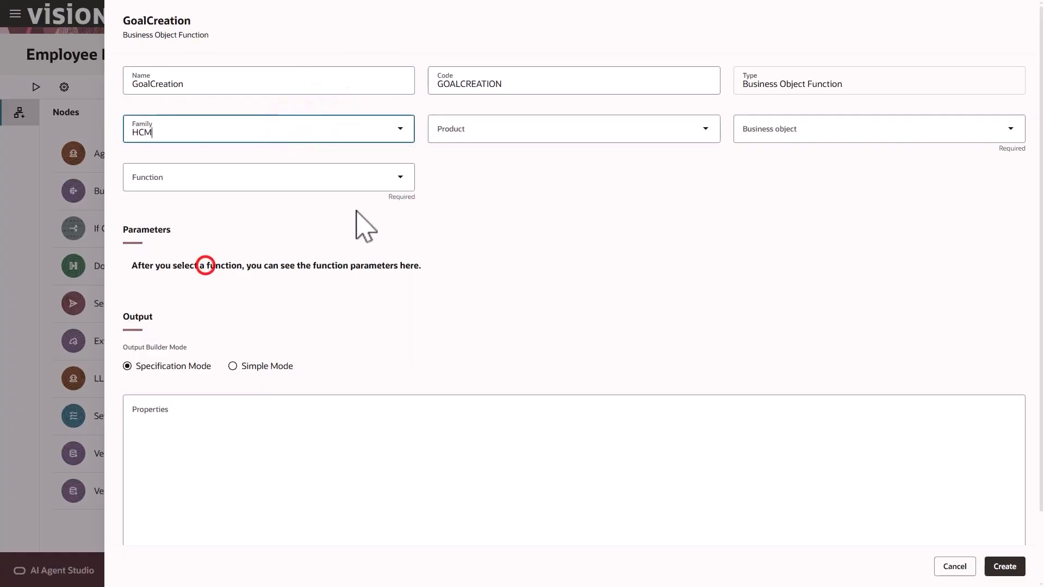
pyautogui.click(472, 132)
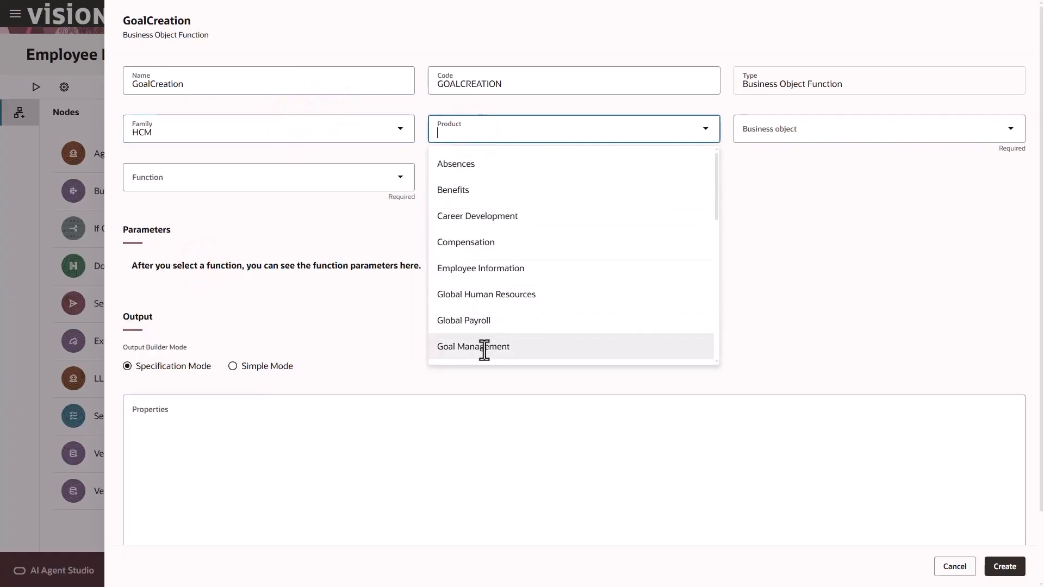
pyautogui.click(483, 347)
pyautogui.click(791, 132)
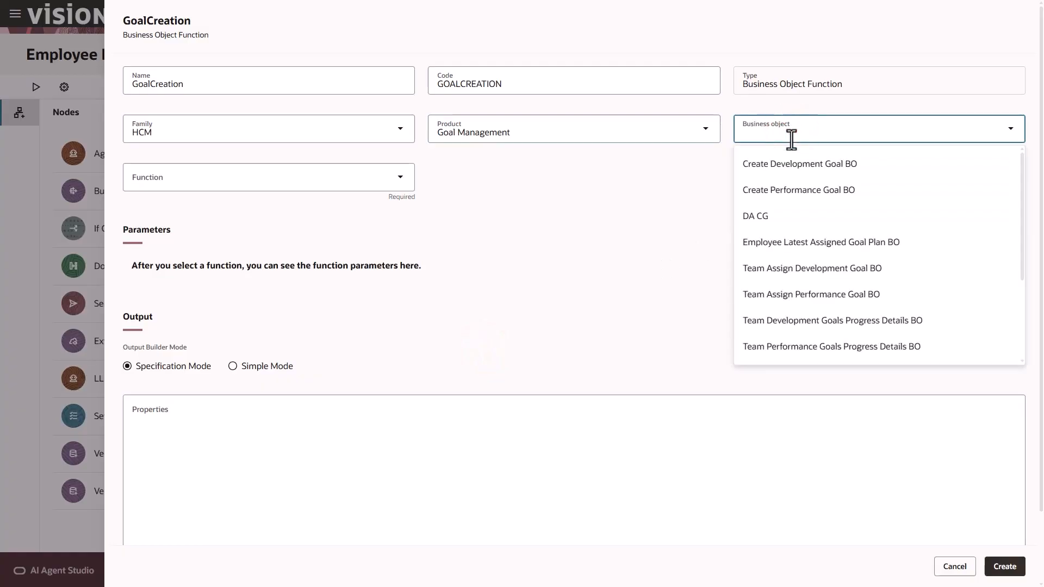
pyautogui.click(797, 164)
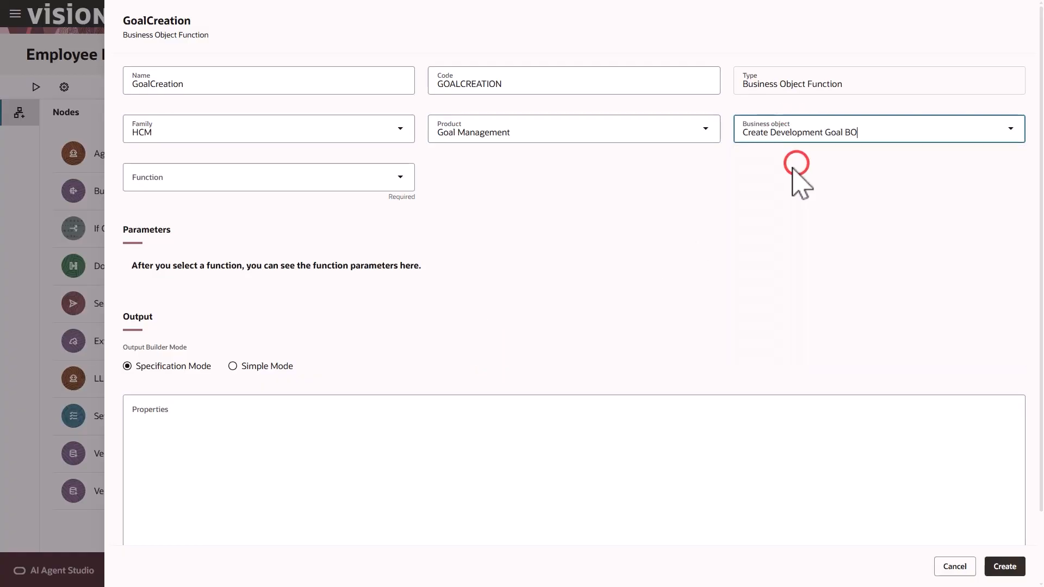
pyautogui.click(338, 179)
pyautogui.click(288, 212)
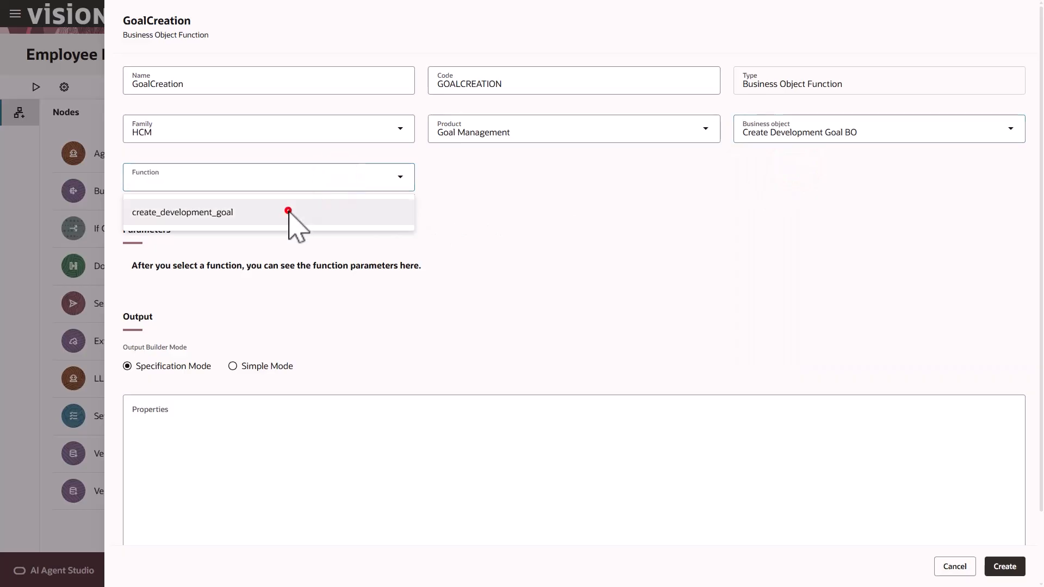
pyautogui.click(1041, 234)
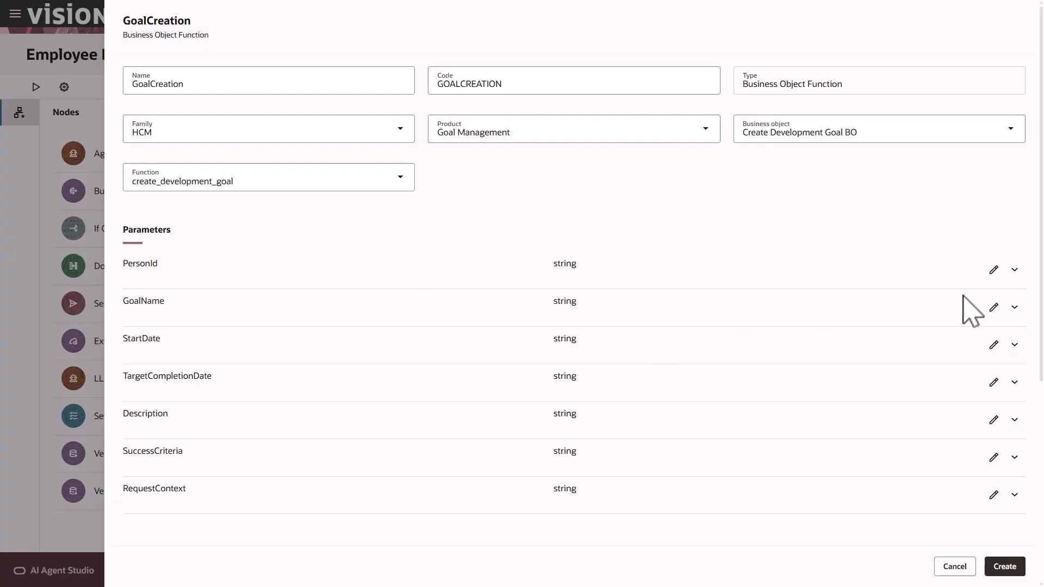
# Set GoalCreation's PersonId parameter to GET_PERSON_DETAILS output items[0].PersonId
pyautogui.click(994, 270)
pyautogui.click(1000, 328)
pyautogui.moveTo(967, 362)
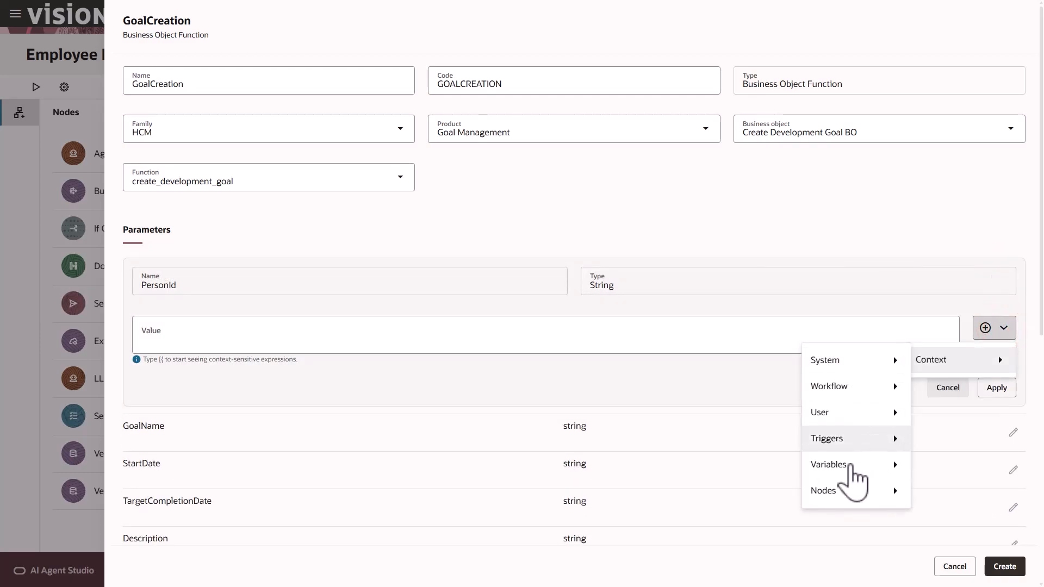
pyautogui.moveTo(847, 493)
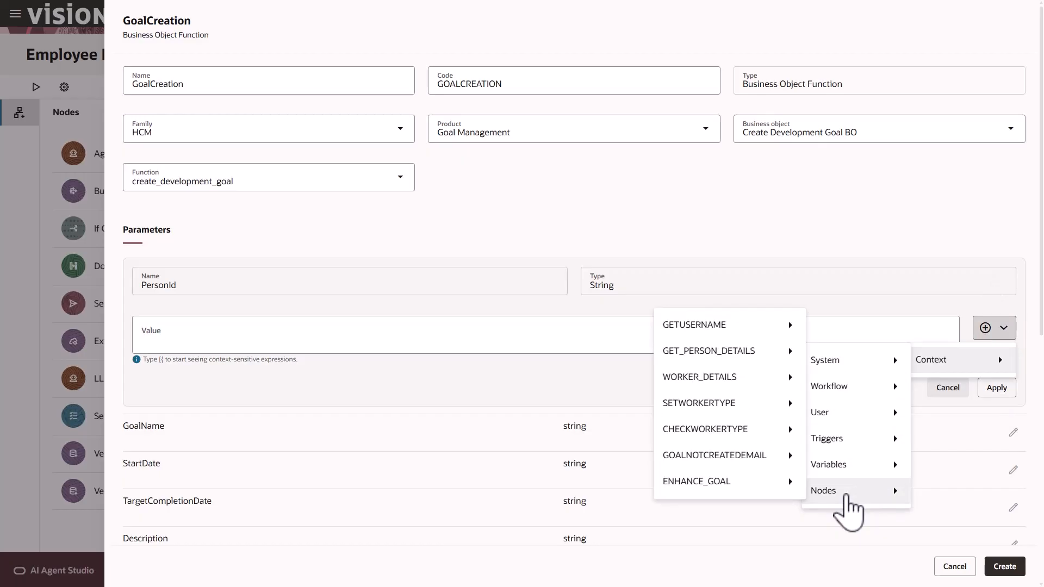
pyautogui.moveTo(732, 354)
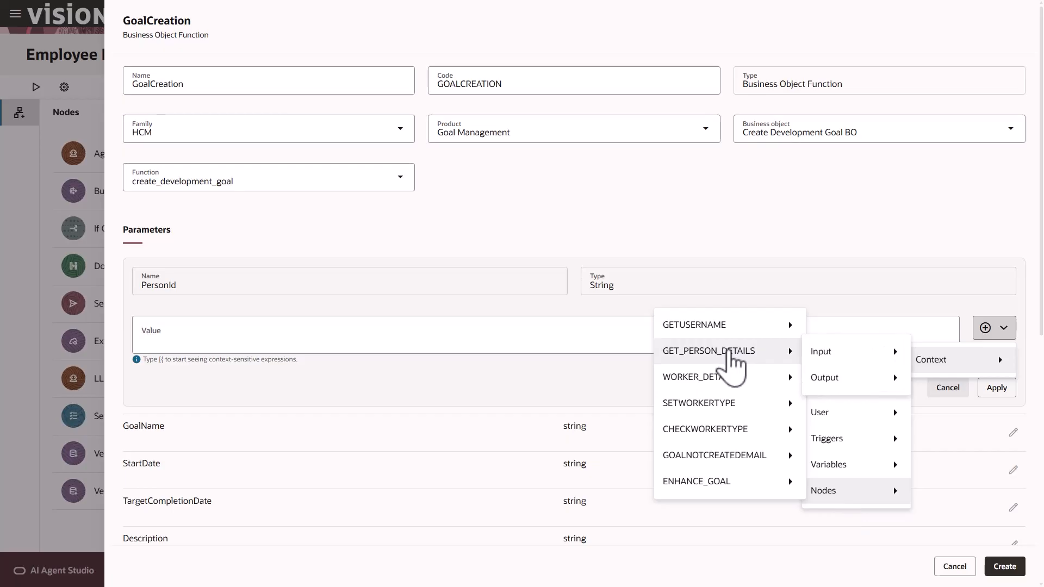
pyautogui.moveTo(846, 379)
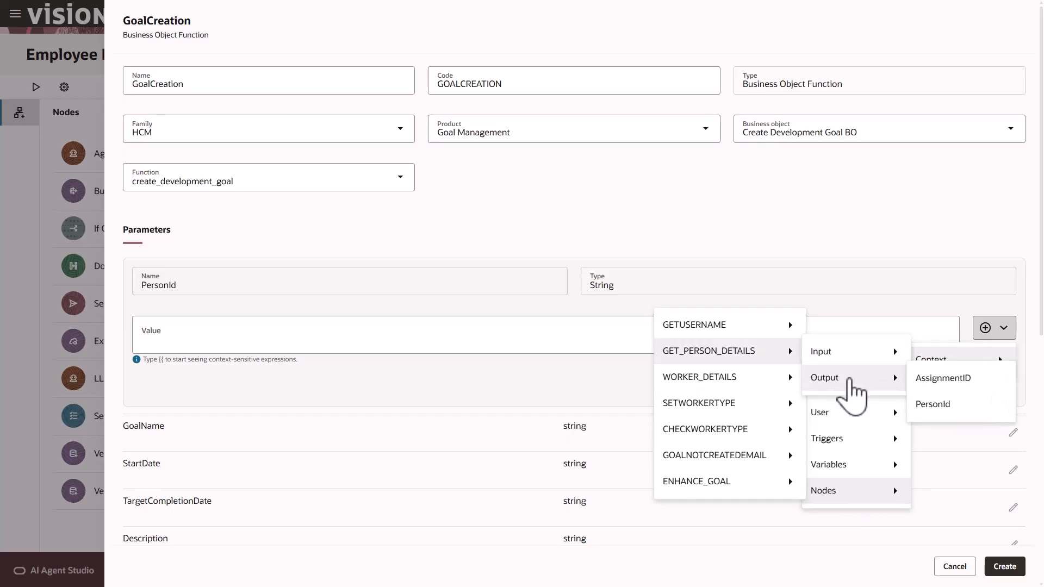
pyautogui.click(933, 404)
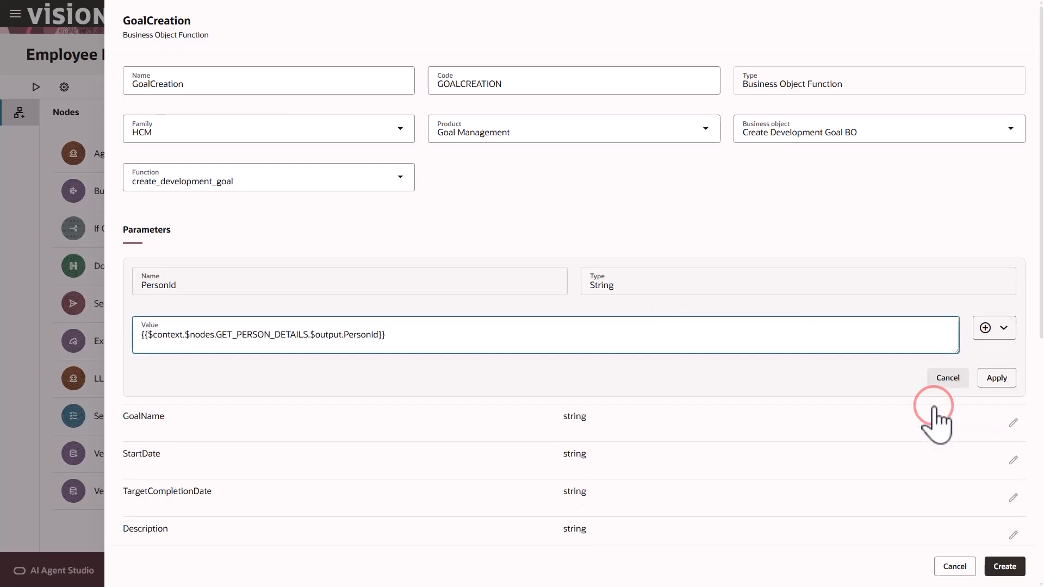
pyautogui.click(345, 336)
pyautogui.write('.')
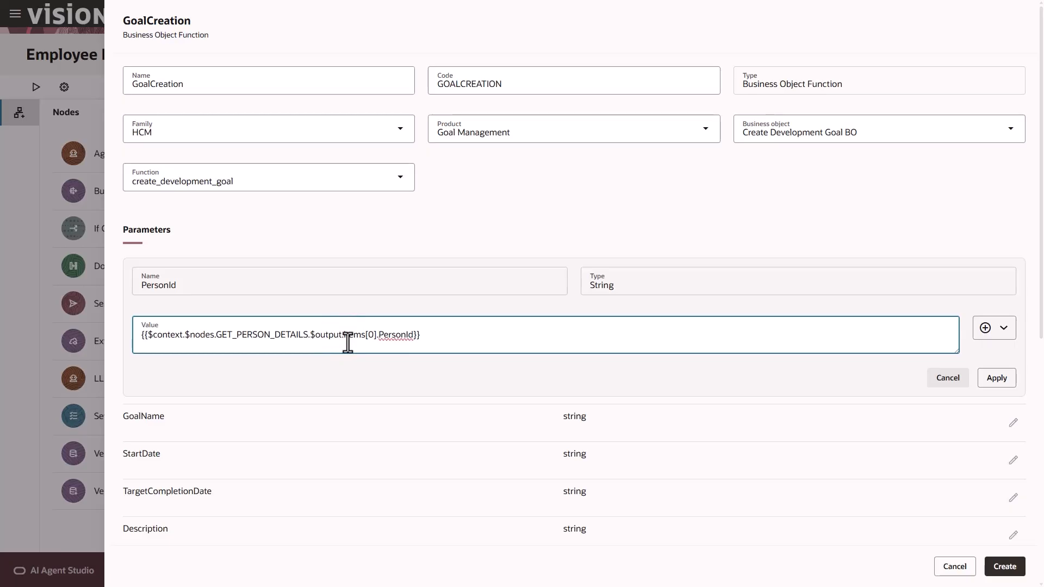
pyautogui.click(995, 380)
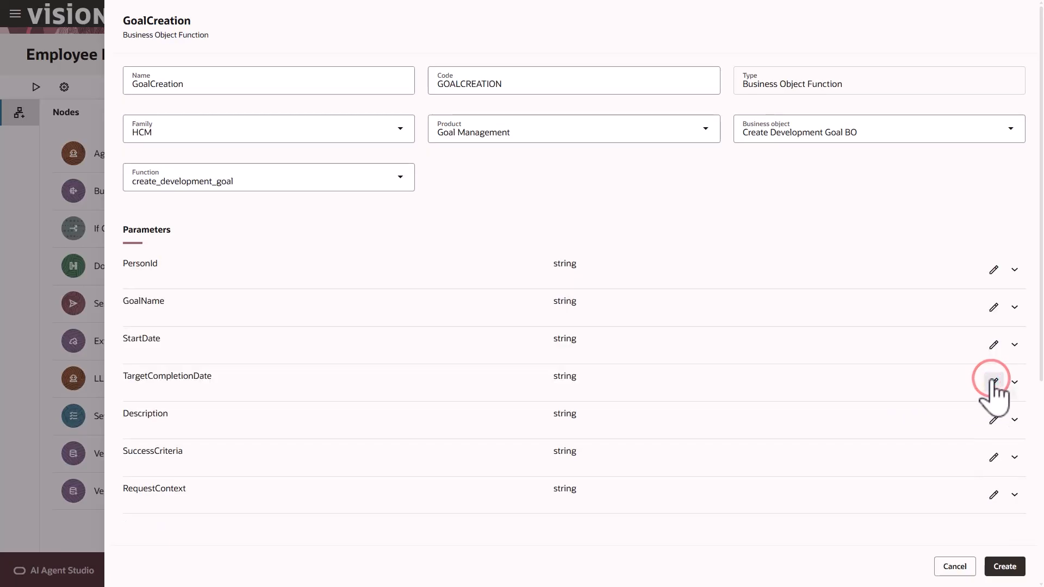
# Map GoalCreation's GoalName parameter to the REST trigger's GoalName input
pyautogui.click(994, 308)
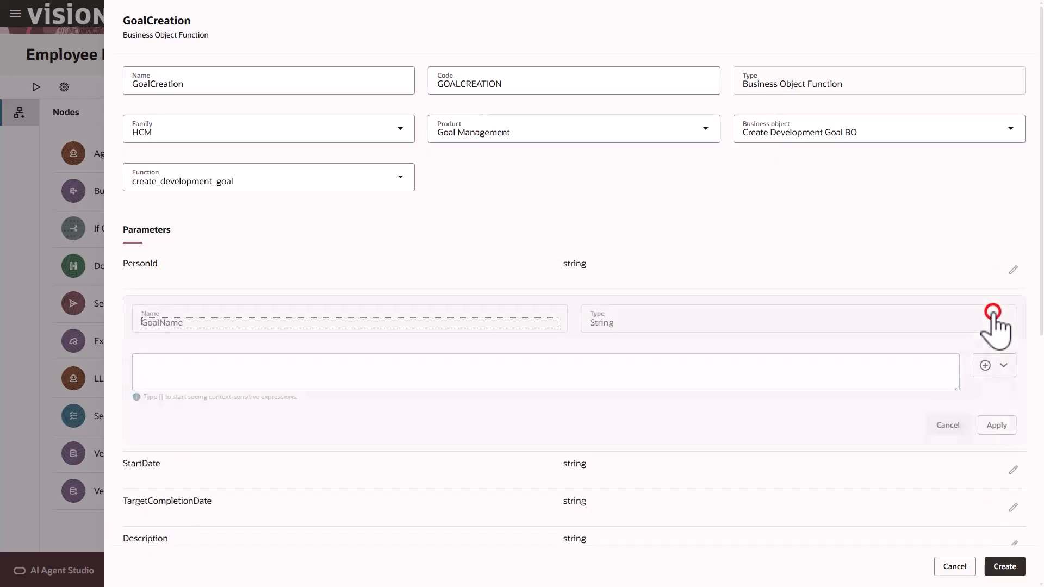
pyautogui.click(1004, 367)
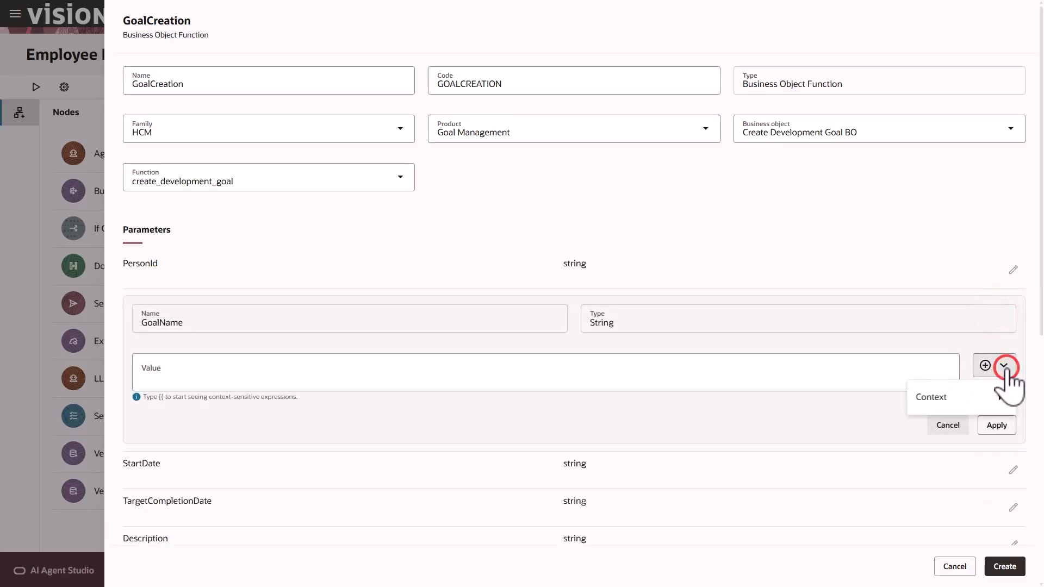
pyautogui.moveTo(974, 397)
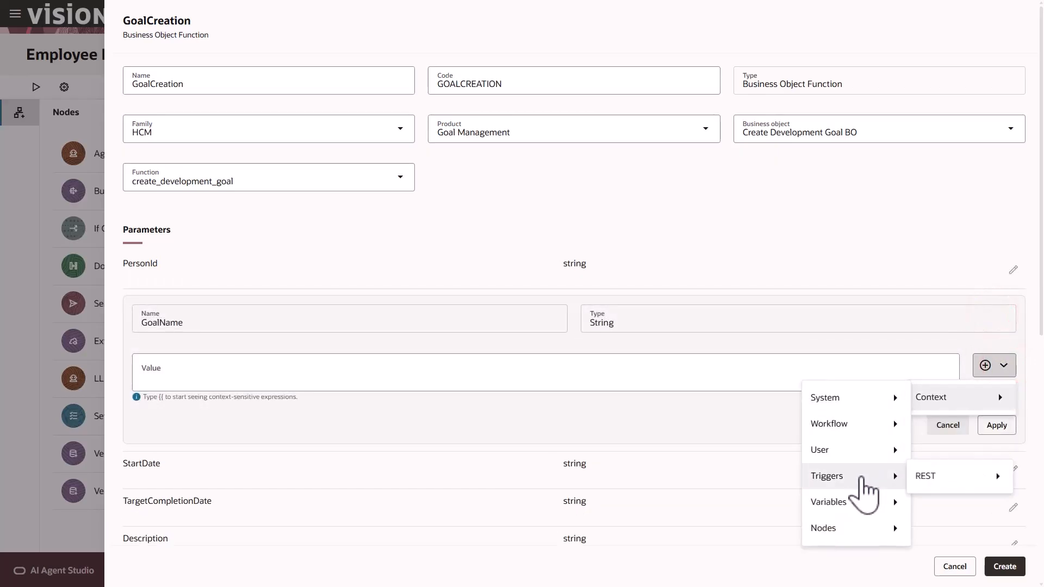
pyautogui.moveTo(929, 479)
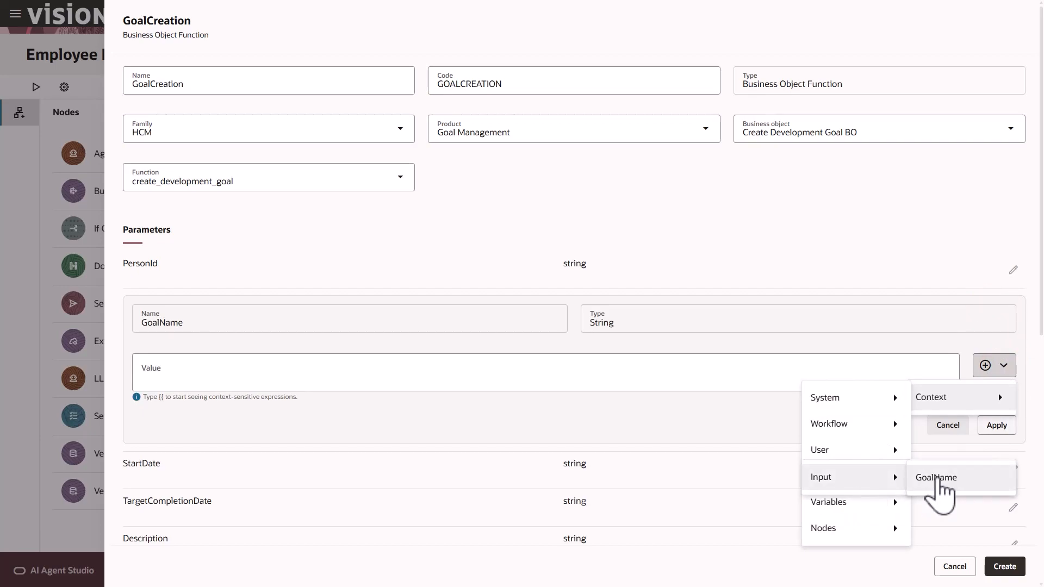
pyautogui.click(939, 480)
pyautogui.click(994, 418)
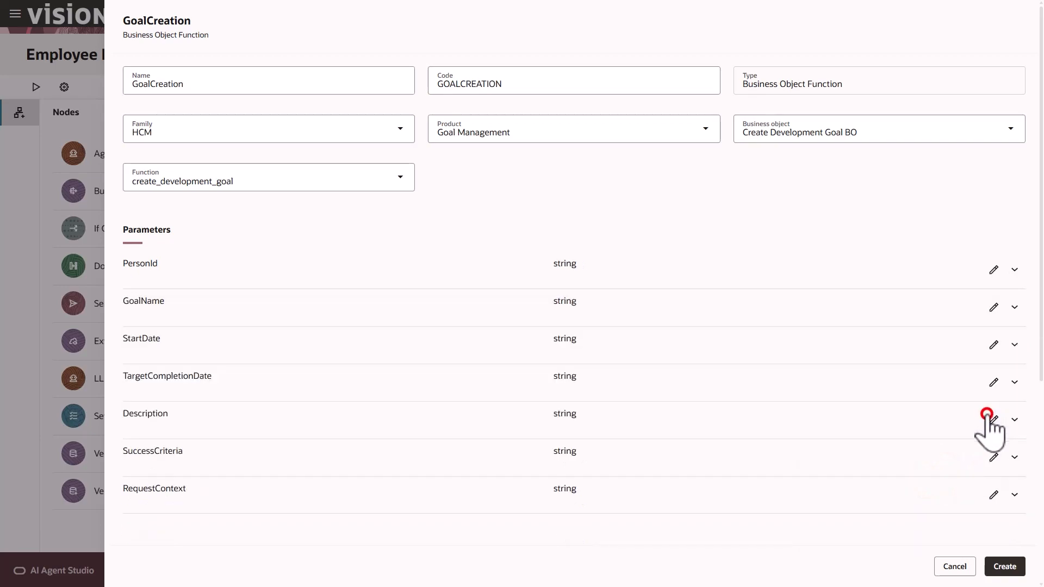
# Set the StartDate parameter to the current system date, {{$context.$system.$currentDate}}
pyautogui.click(994, 345)
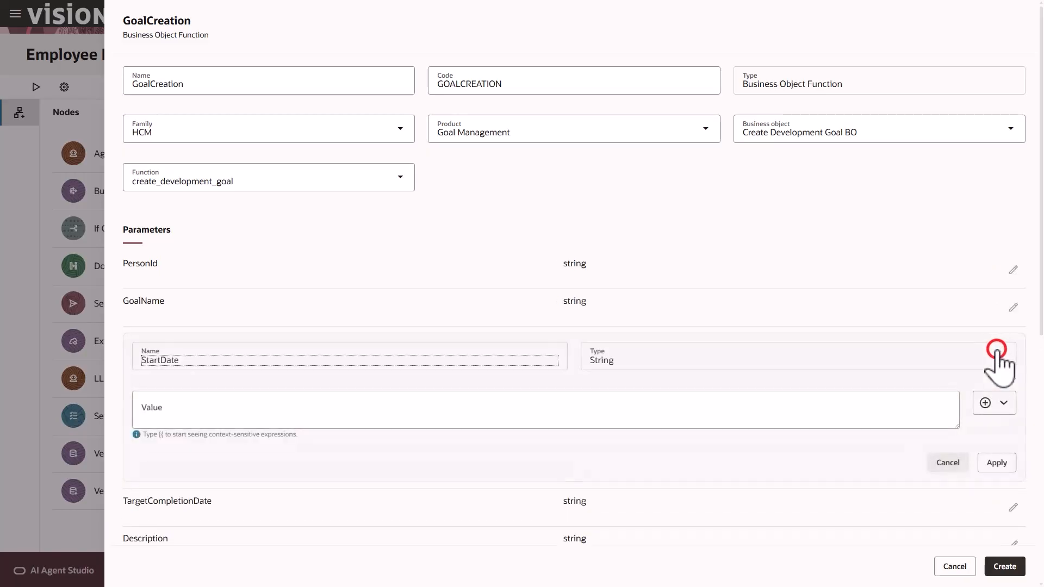
pyautogui.click(1004, 404)
pyautogui.moveTo(979, 435)
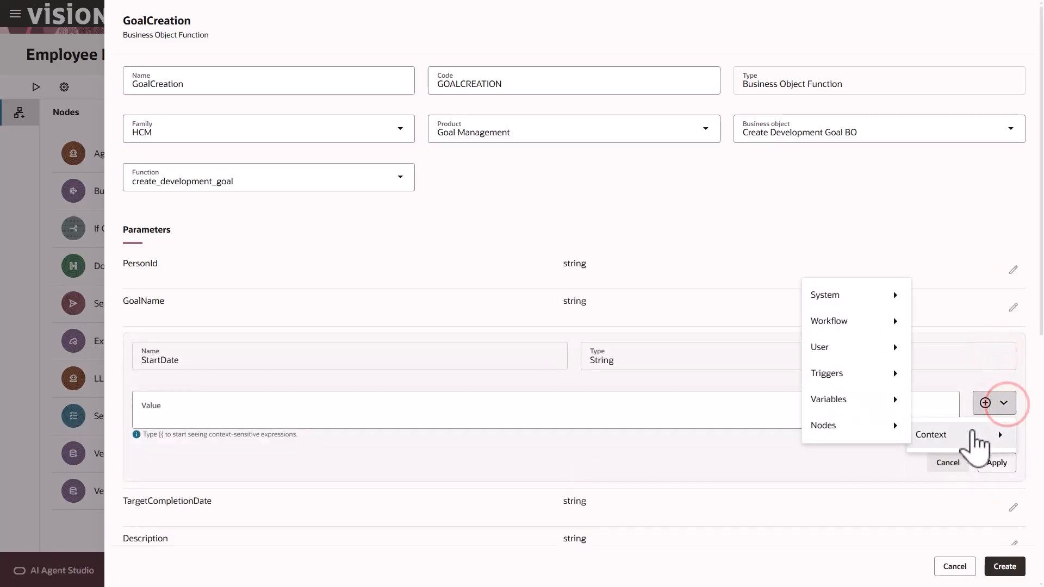
pyautogui.moveTo(844, 300)
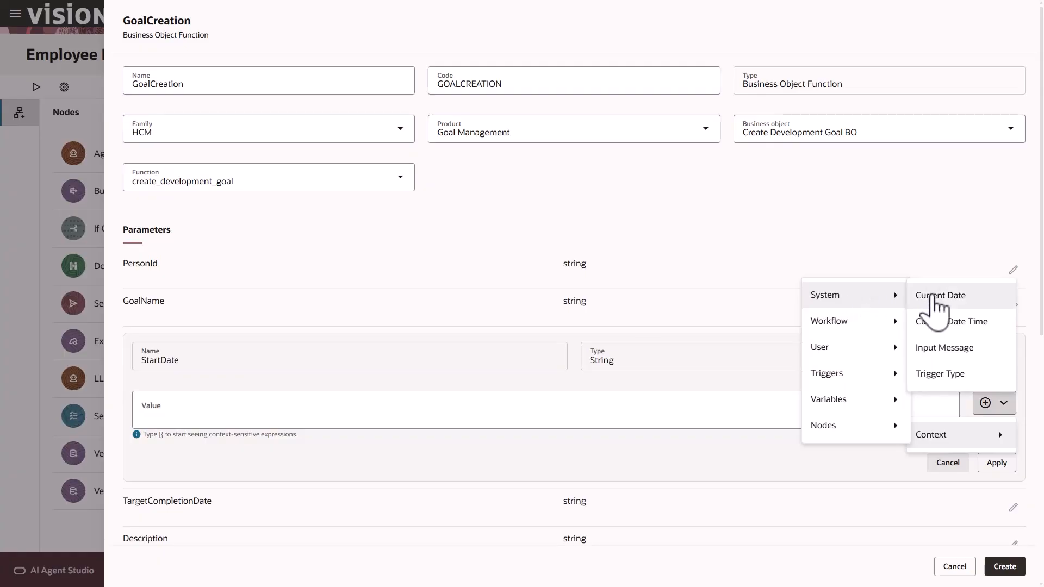
pyautogui.click(936, 304)
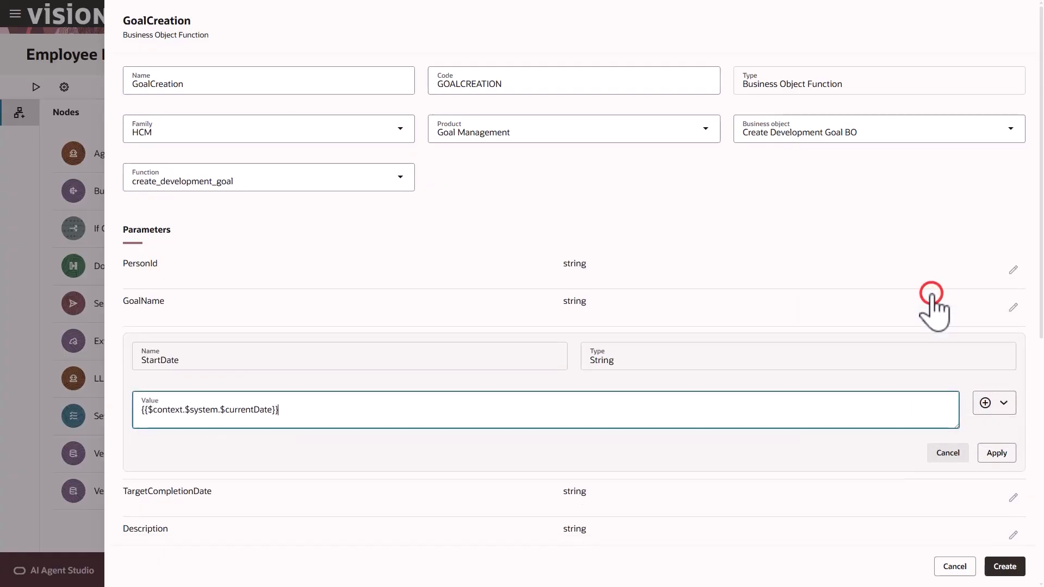
pyautogui.click(995, 463)
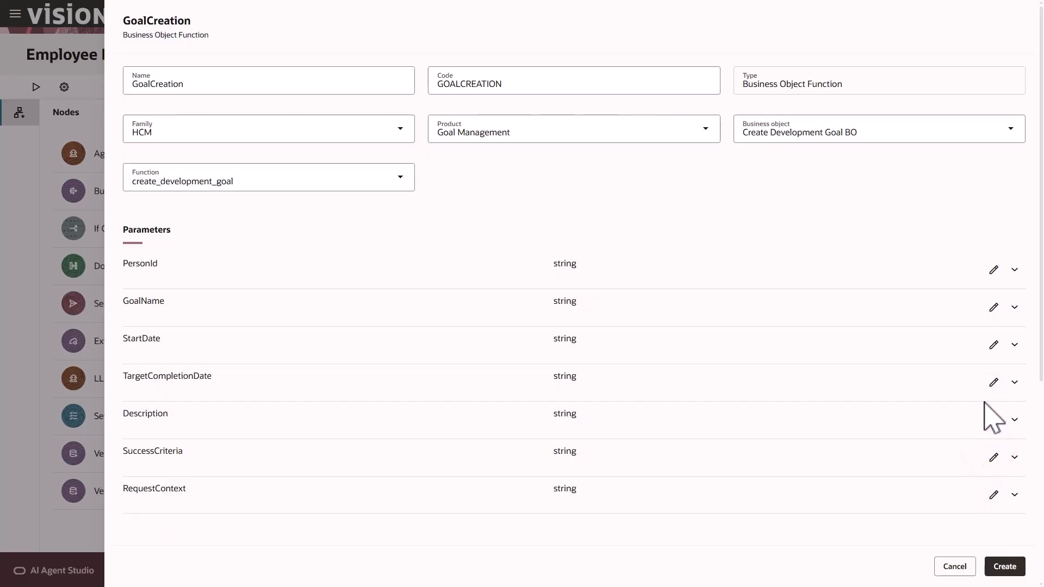
pyautogui.click(994, 383)
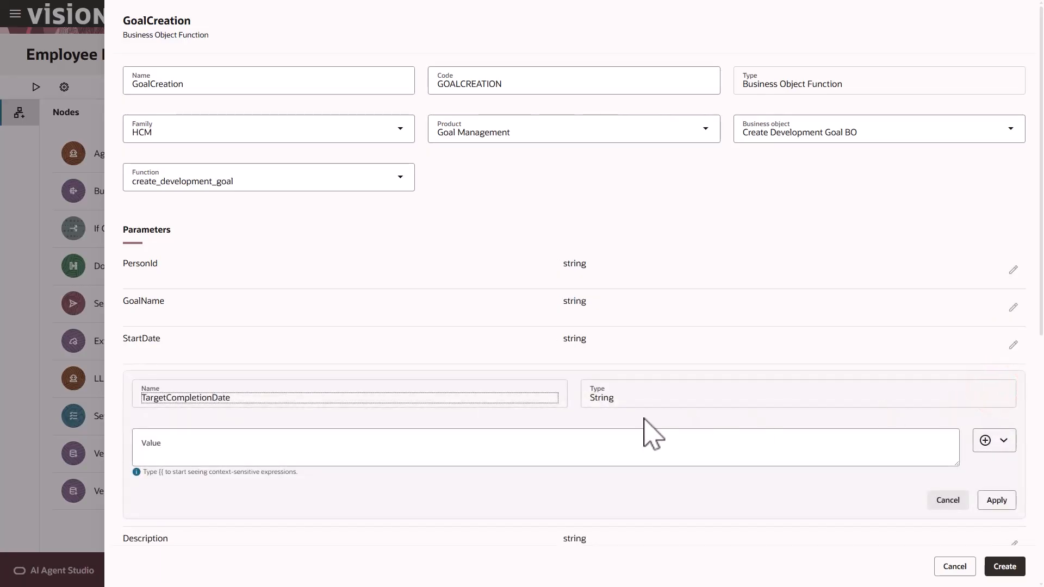
# Save TargetCompletionDate, then feed Description from ENHANCE_GOAL's Description output
pyautogui.click(392, 442)
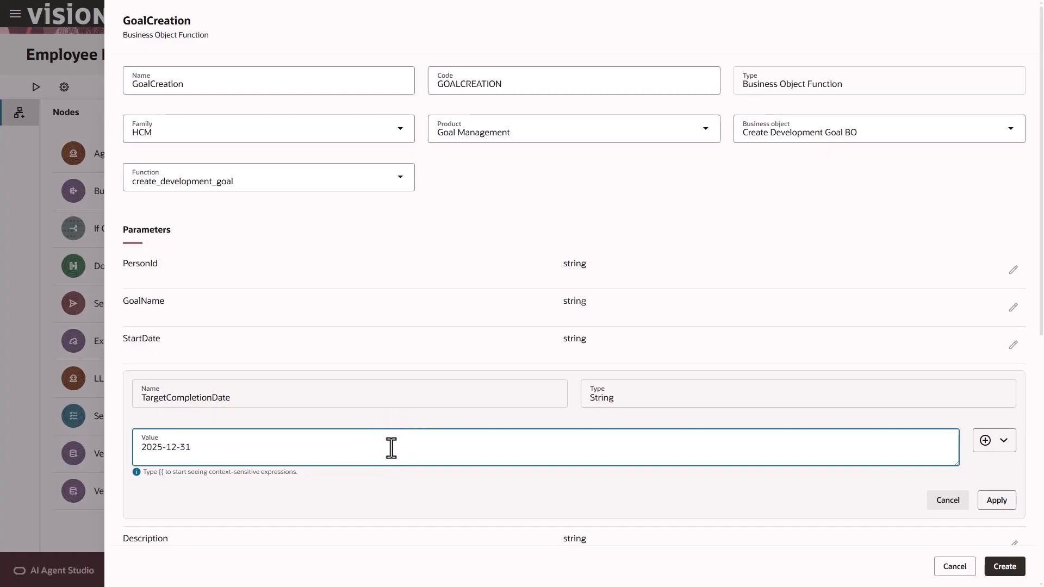
pyautogui.click(997, 500)
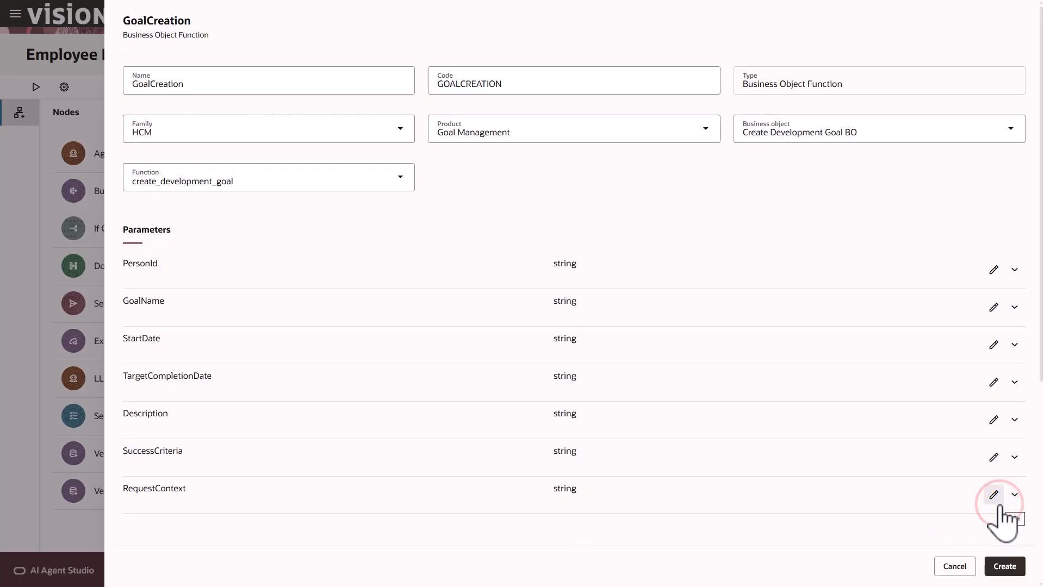
pyautogui.click(993, 420)
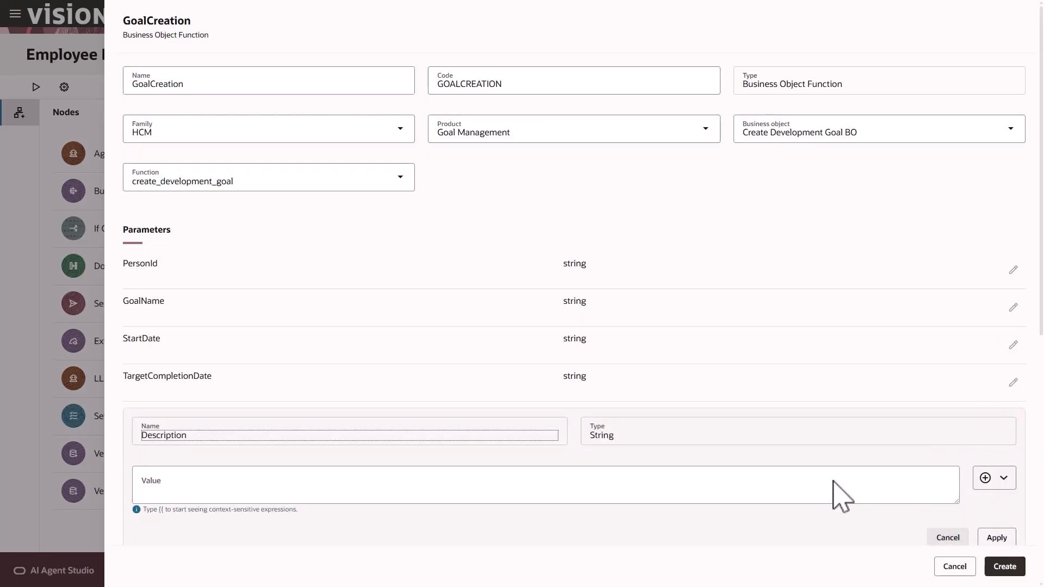
pyautogui.click(1001, 478)
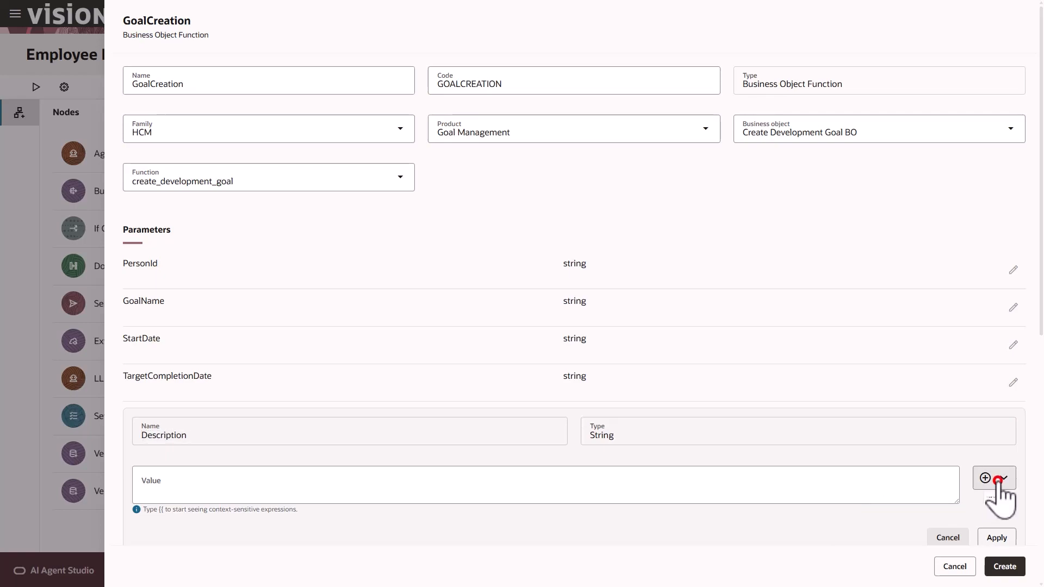
pyautogui.moveTo(963, 514)
pyautogui.moveTo(885, 501)
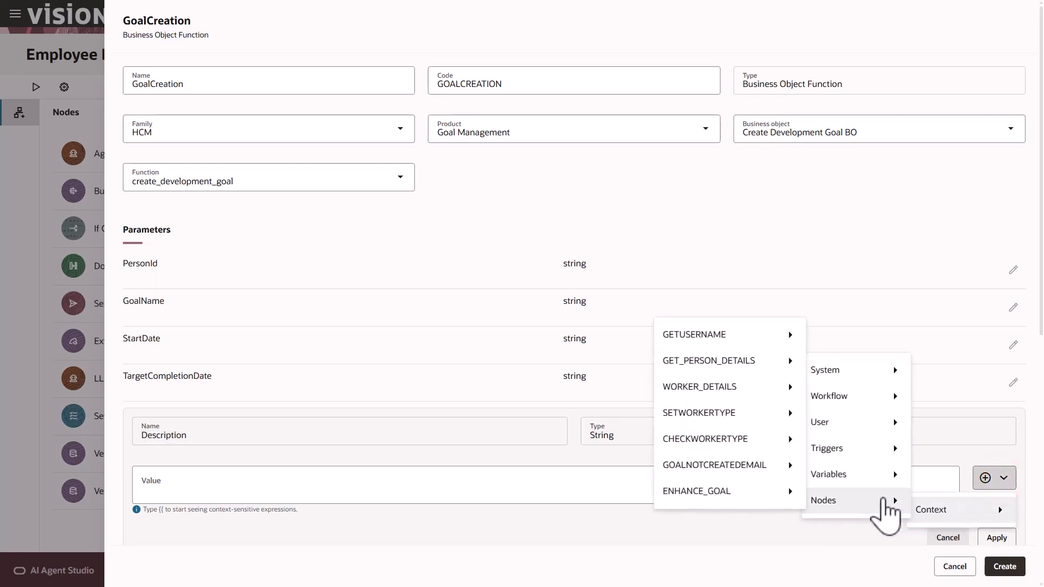
pyautogui.moveTo(739, 494)
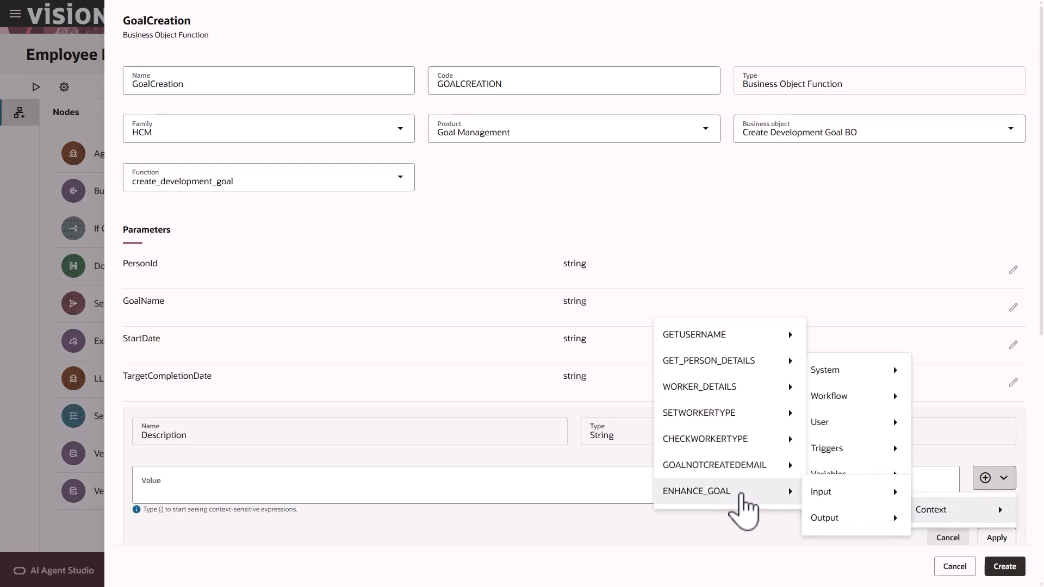
pyautogui.moveTo(852, 520)
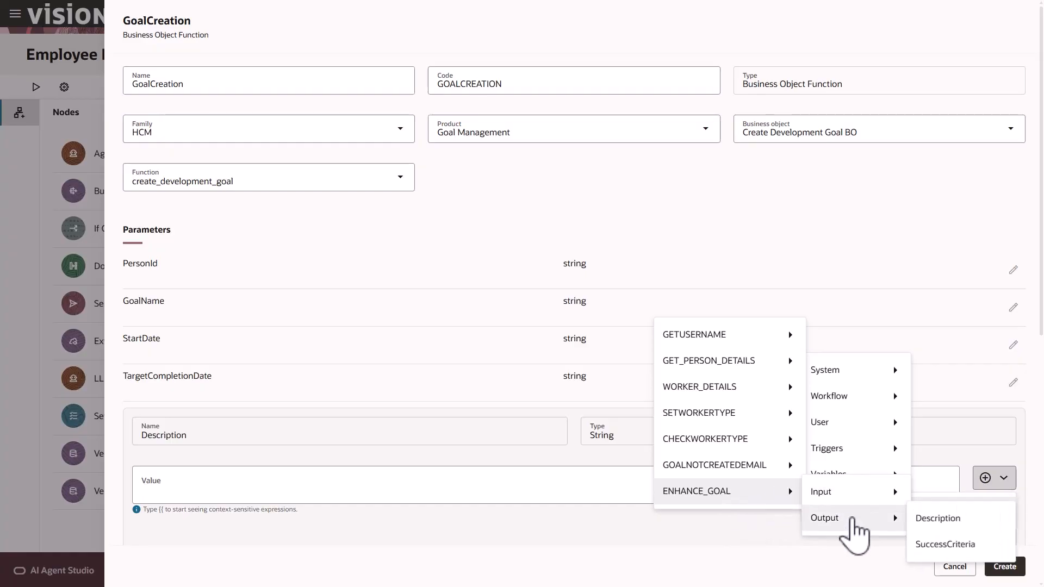
pyautogui.click(930, 520)
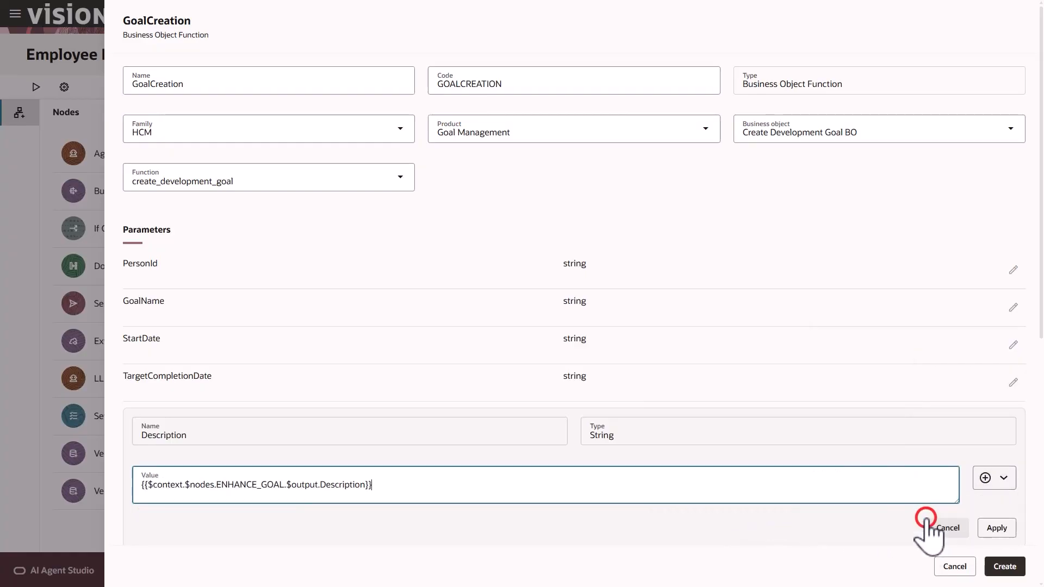
pyautogui.click(997, 527)
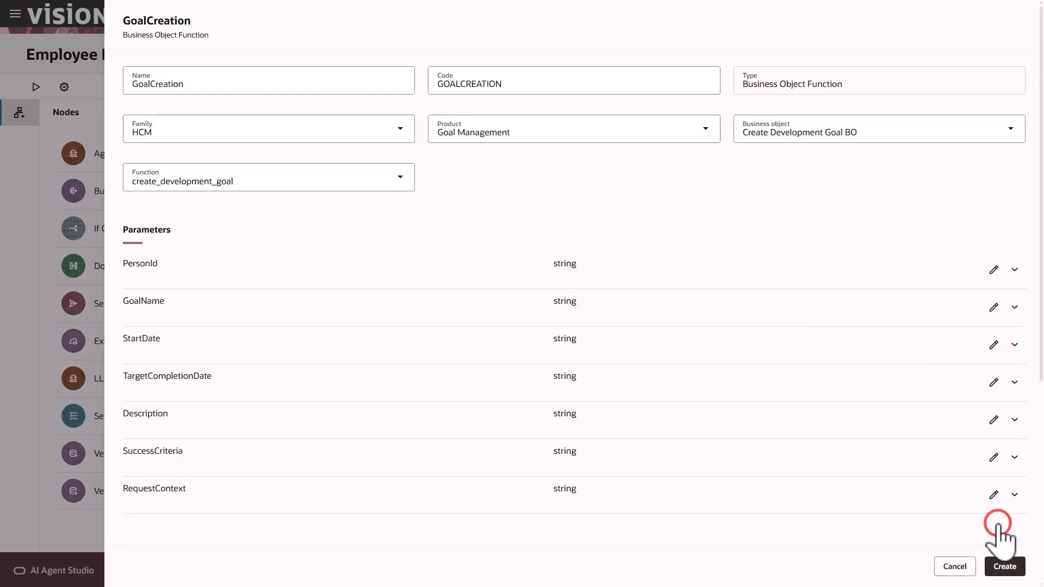
# Map GoalCreation's SuccessCriteria parameter to ENHANCE_GOAL's SuccessCriteria output
pyautogui.click(994, 458)
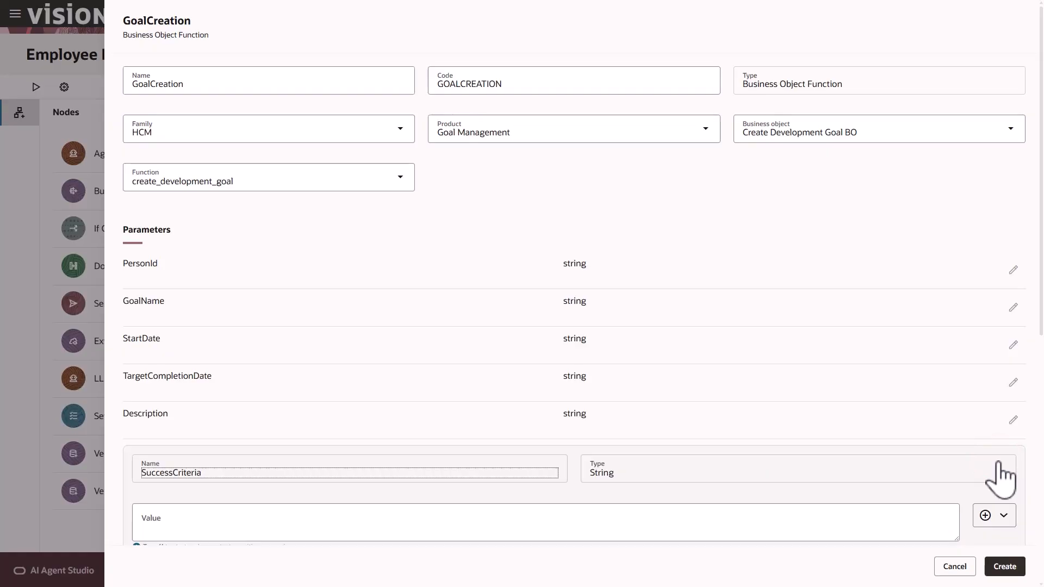
pyautogui.click(999, 517)
pyautogui.moveTo(967, 547)
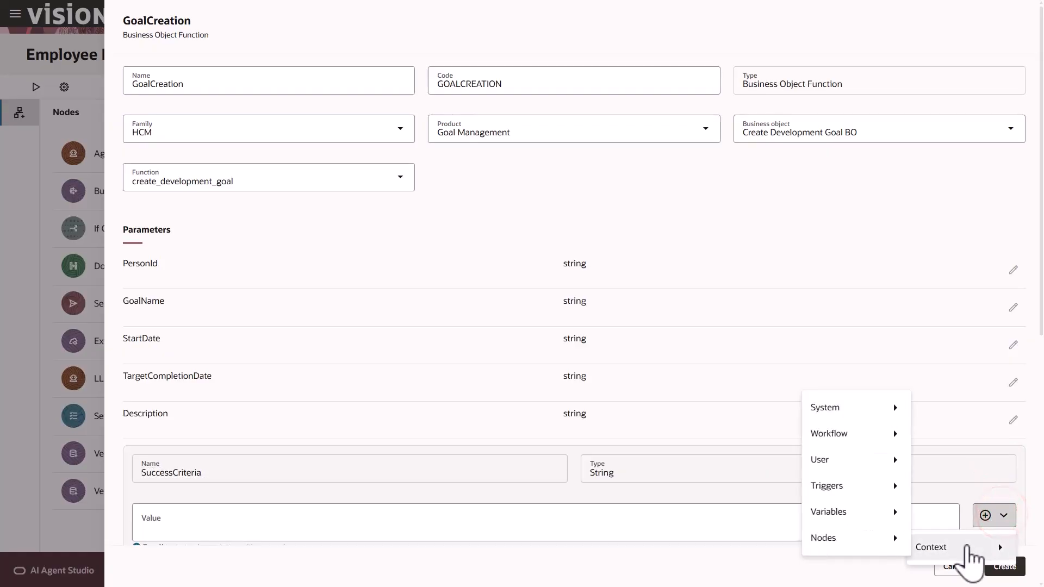
pyautogui.moveTo(889, 541)
pyautogui.moveTo(769, 536)
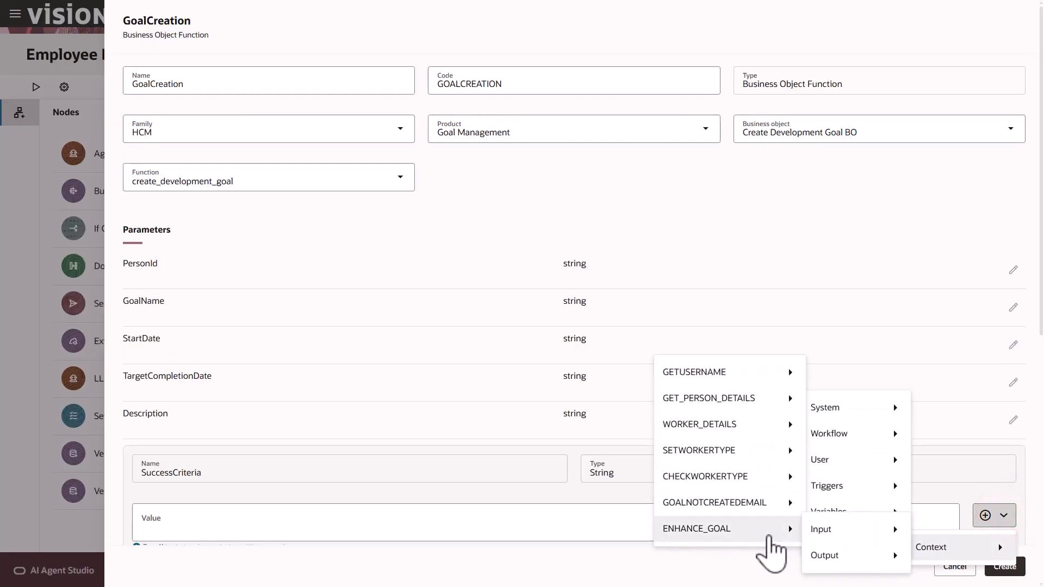
pyautogui.moveTo(832, 565)
pyautogui.click(930, 555)
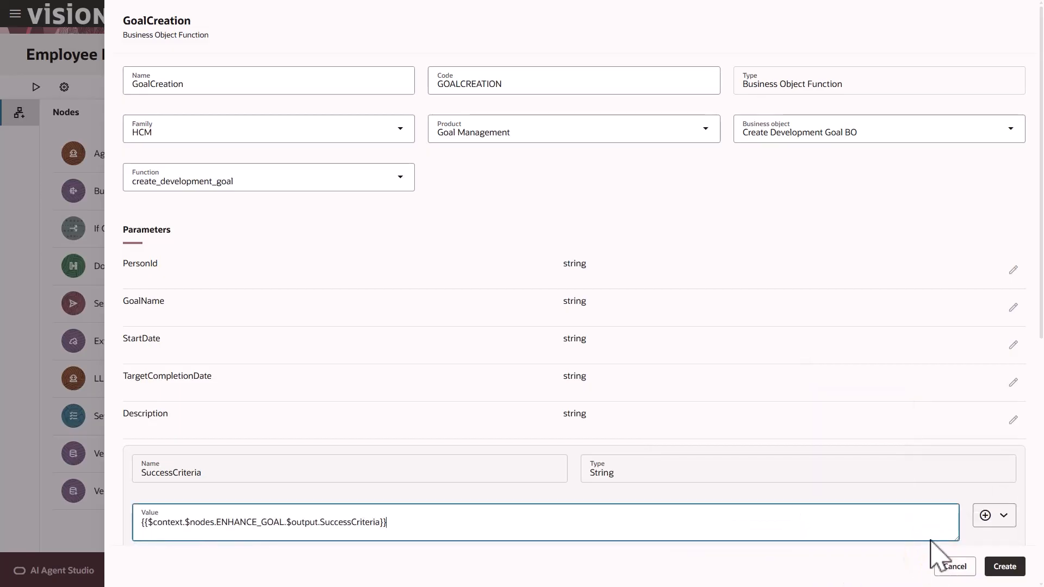
pyautogui.scroll(-2, 935, 547)
pyautogui.click(995, 459)
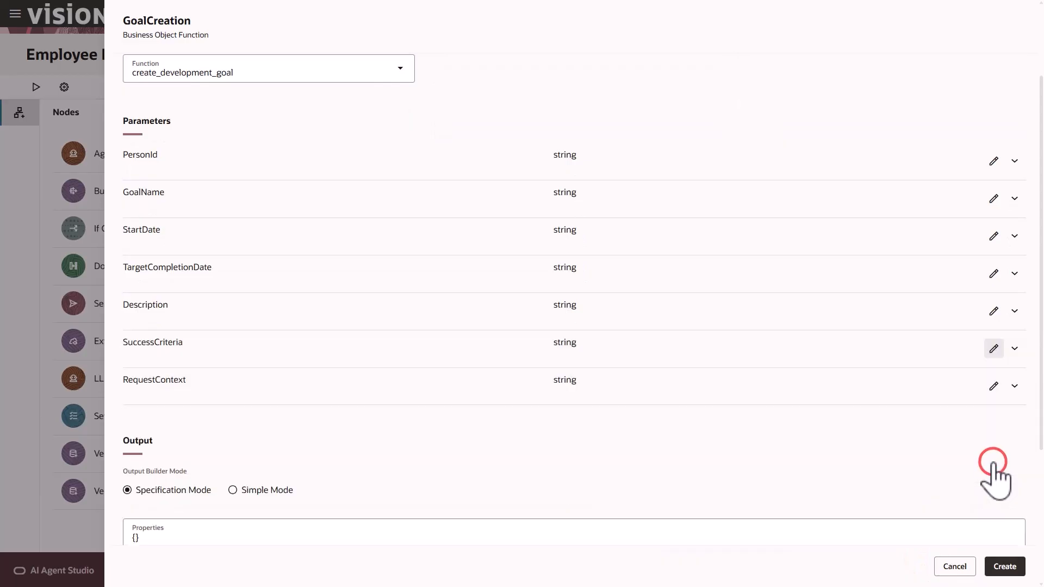
# Create the GoalCreation node and pan the canvas to show it below Enhance Goal
pyautogui.click(1005, 566)
pyautogui.scroll(-2, 947, 501)
pyautogui.moveTo(947, 502); pyautogui.dragTo(943, 424)
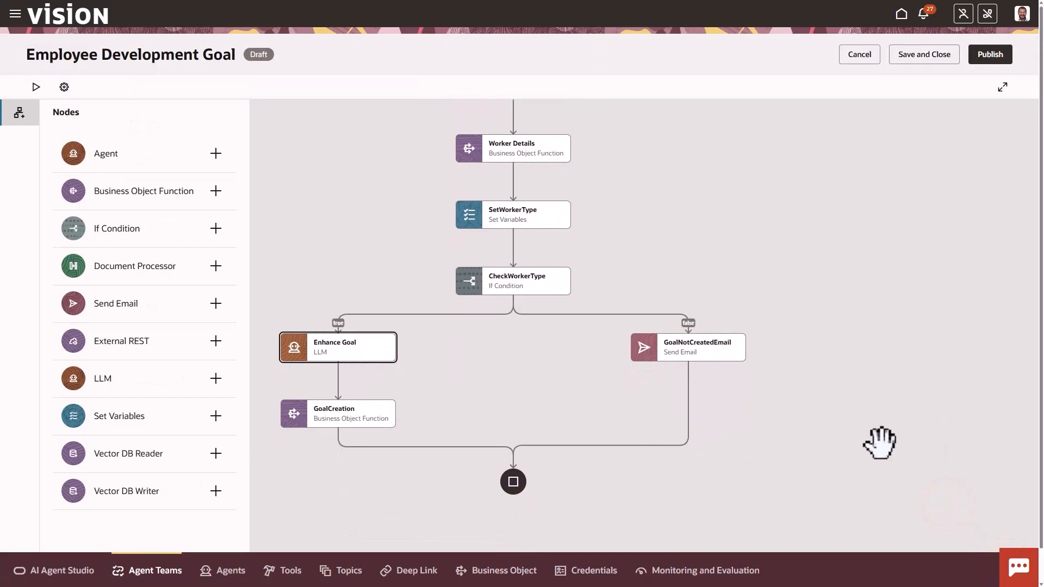
# Add a Send Email node after GoalCreation named GoalCreatedEmail, code GOALCREATEDEMAIL
pyautogui.moveTo(338, 442)
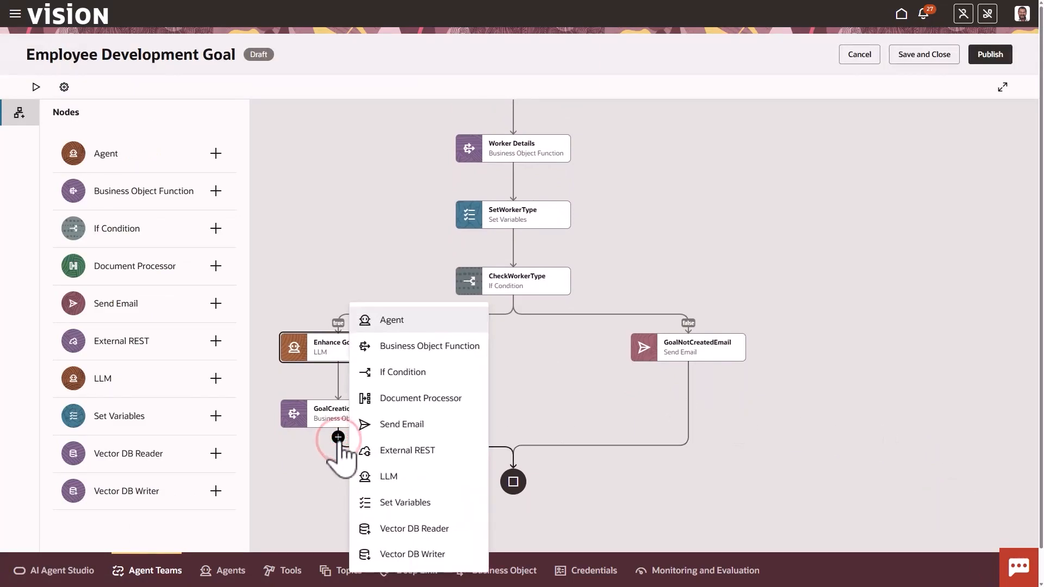
pyautogui.click(409, 428)
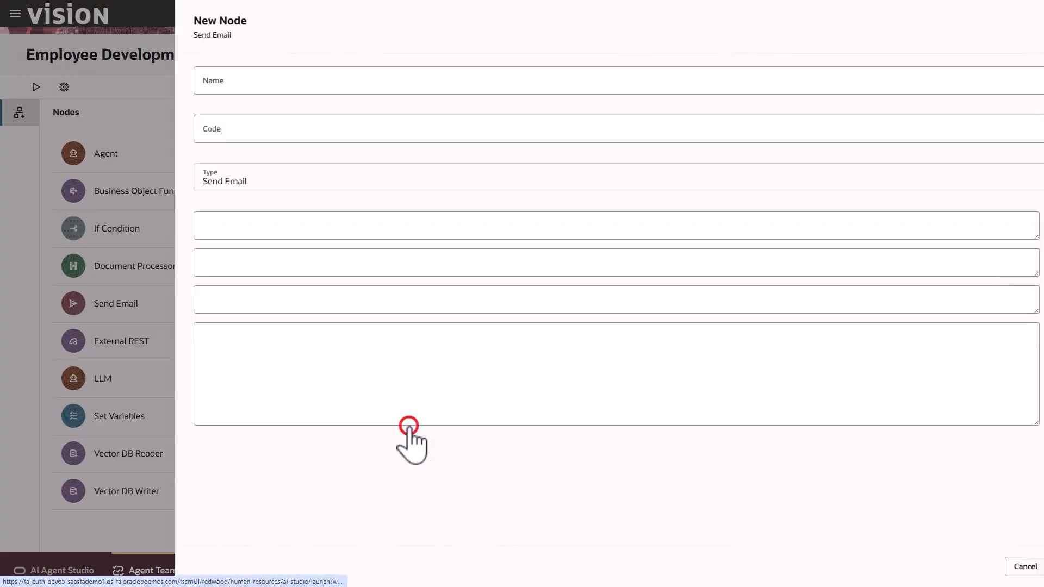
pyautogui.click(273, 85)
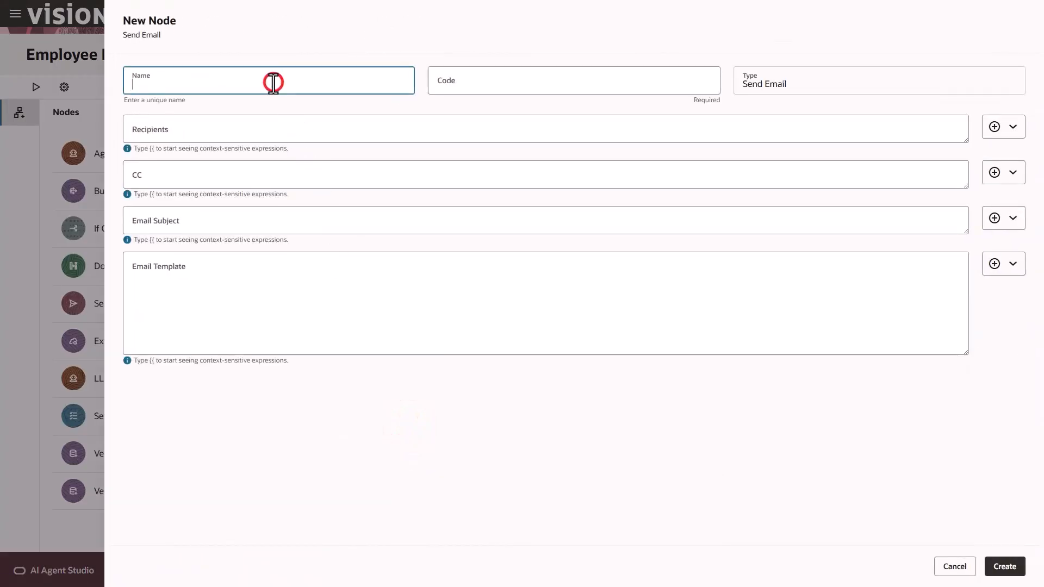
pyautogui.write('GoalCreatedEmail')
pyautogui.click(286, 103)
# Set the email recipients to GETUSERNAME's EmailAddress output
pyautogui.click(1012, 127)
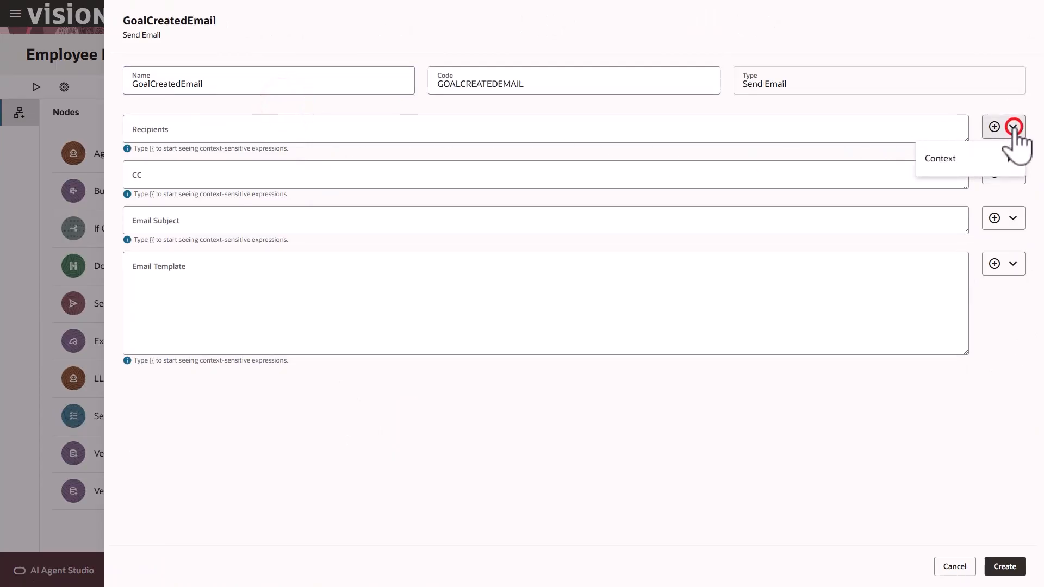
pyautogui.moveTo(988, 157)
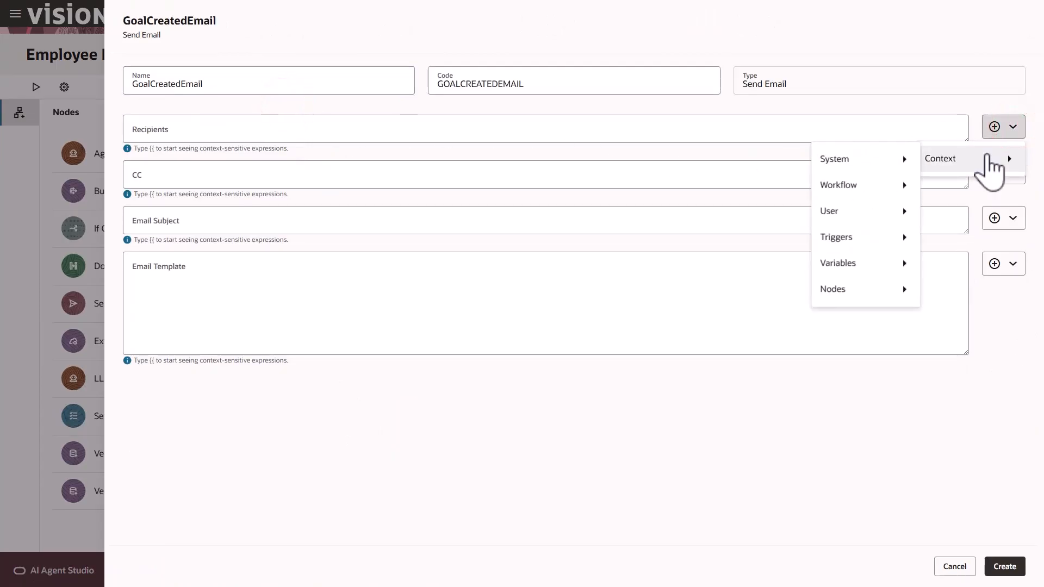
pyautogui.moveTo(862, 291)
pyautogui.moveTo(771, 294)
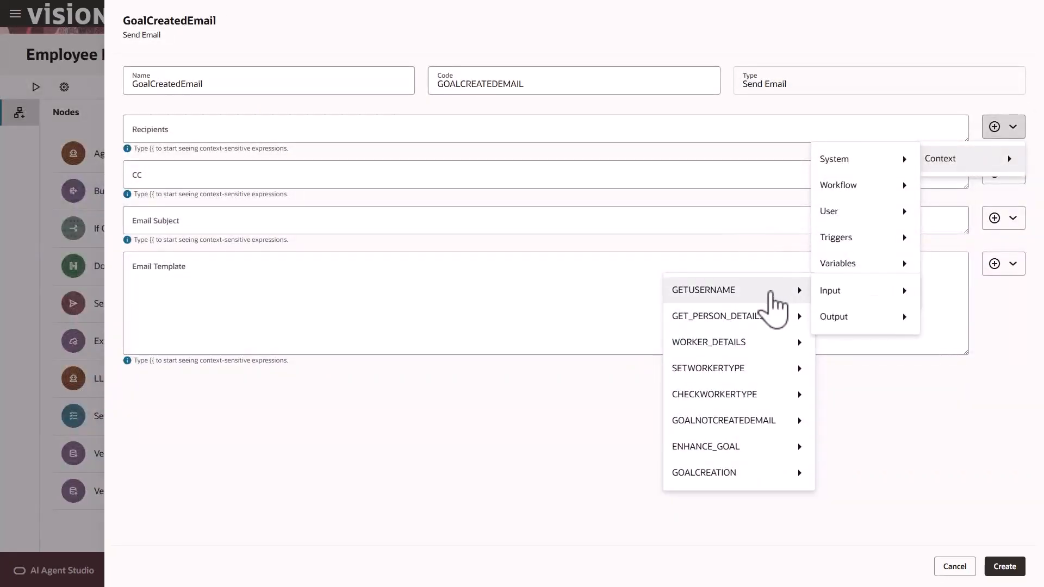
pyautogui.moveTo(858, 327)
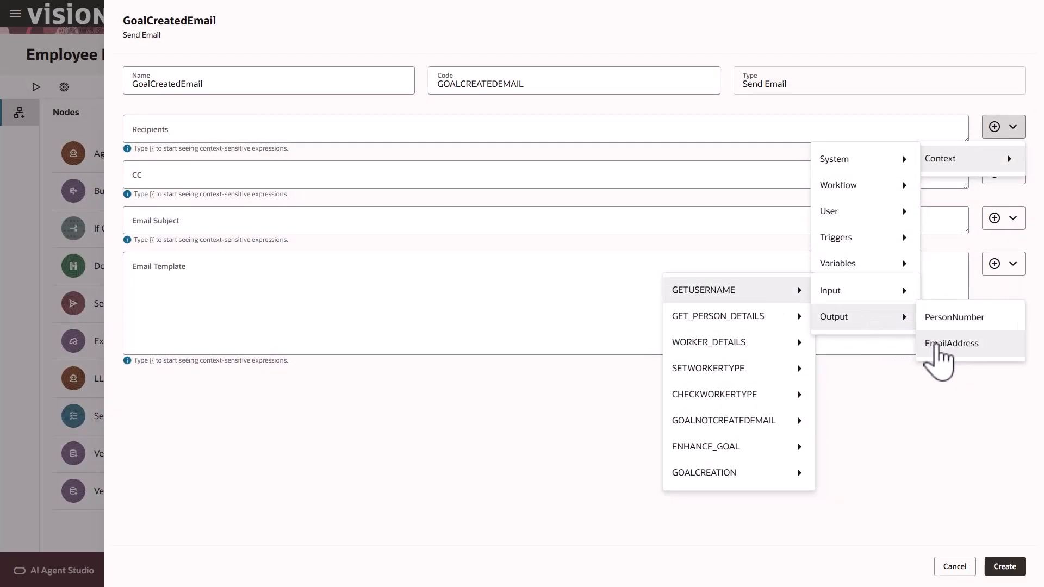
pyautogui.click(935, 343)
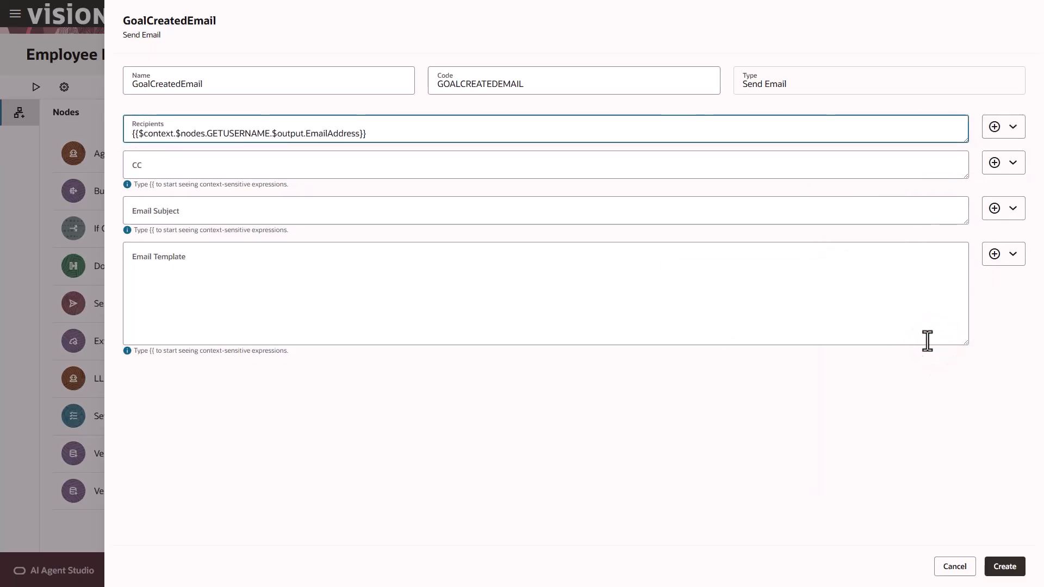
# Point recipients at the first item's email (items[0].EmailAddress) and set subject 'Goal Created'
pyautogui.click(305, 134)
pyautogui.write('items')
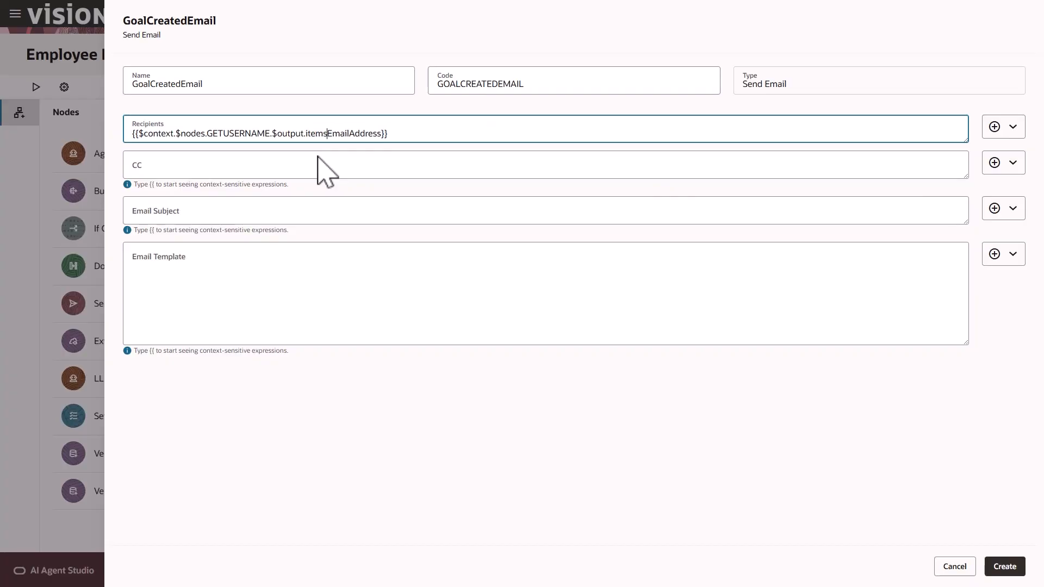
pyautogui.write('[0].')
pyautogui.click(286, 212)
pyautogui.write('Goal Created')
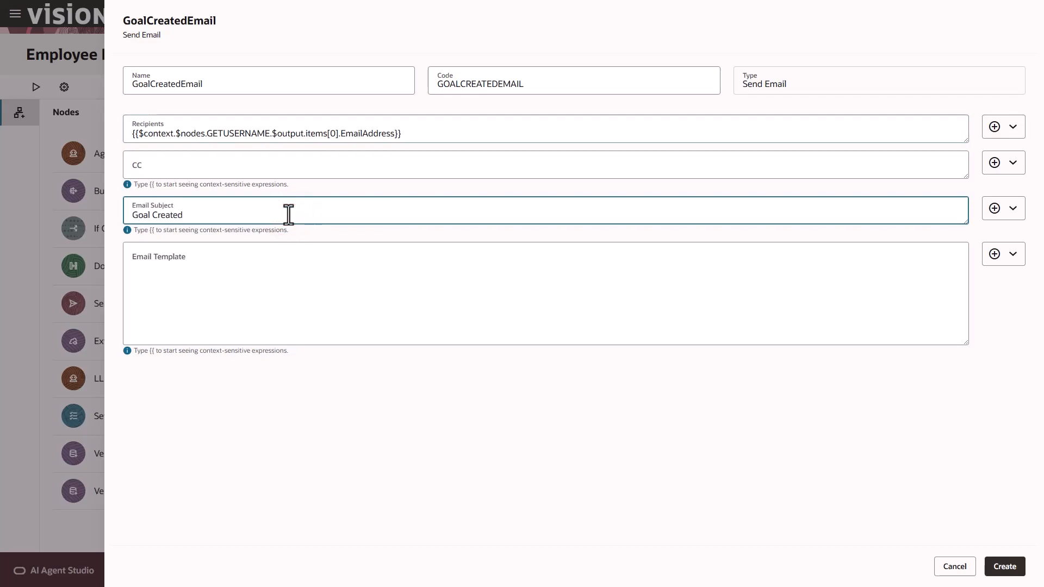
# Write the 'Hi, Goal is created' message body, add a CC address, and create the node
pyautogui.click(213, 254)
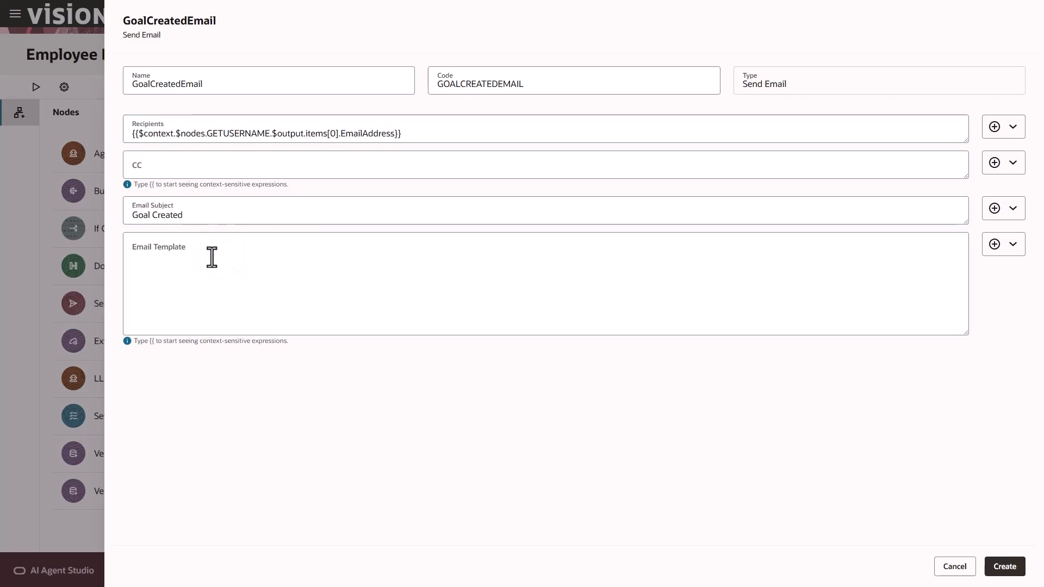
pyautogui.write('Hi,')
pyautogui.press('Return')
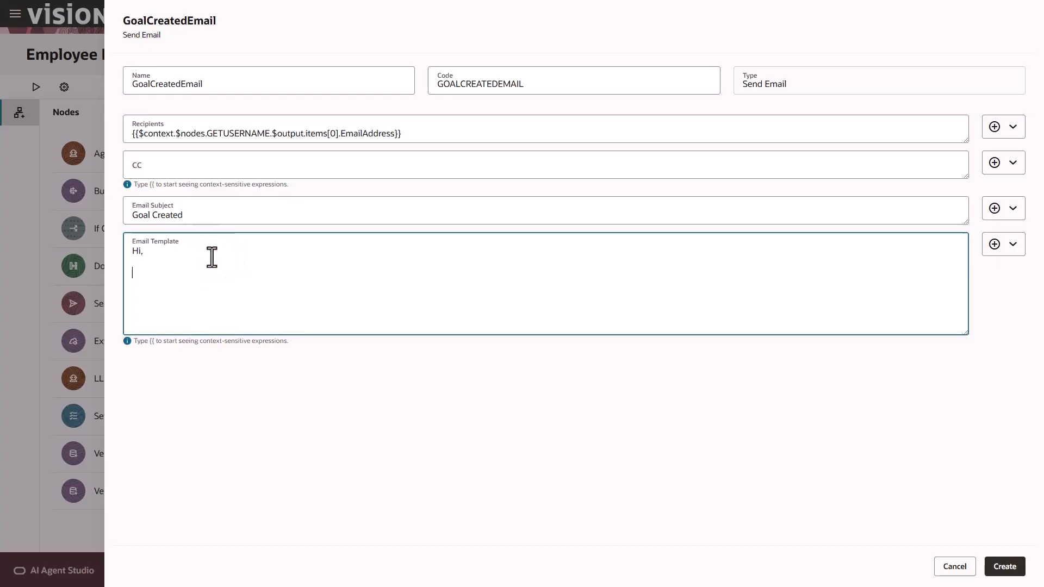
pyautogui.write('Goal is created')
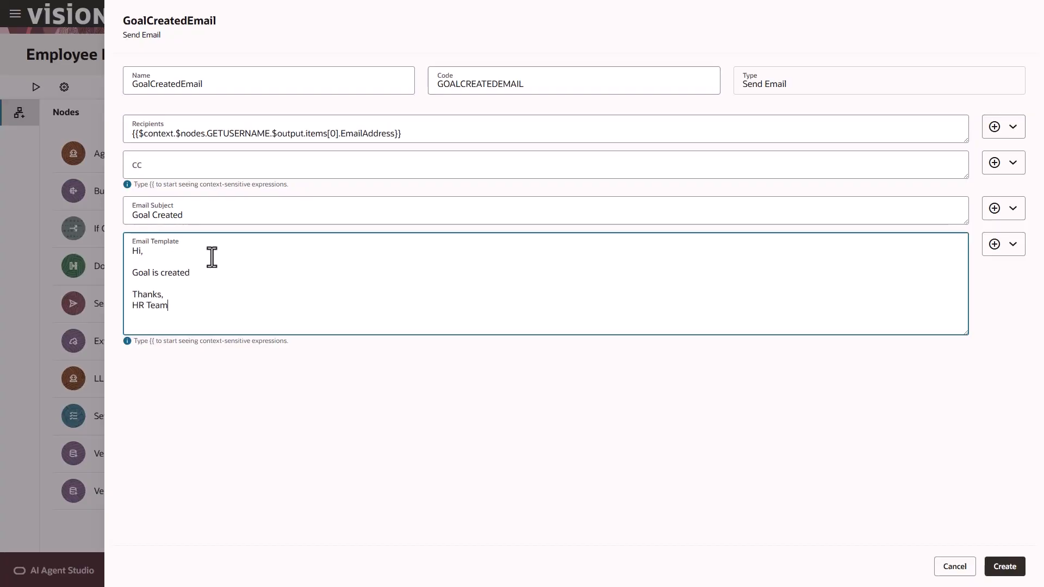
pyautogui.click(195, 166)
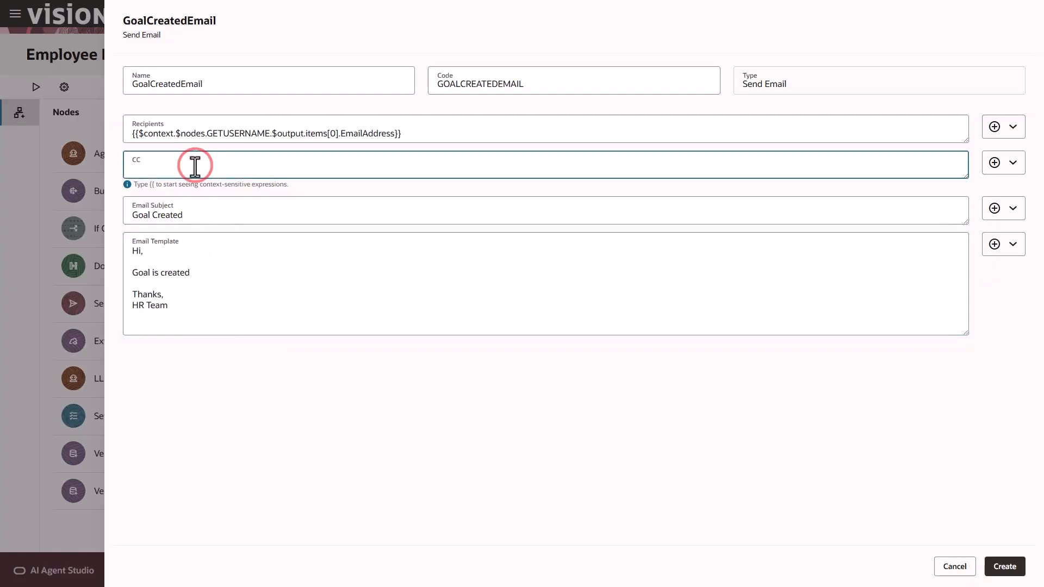
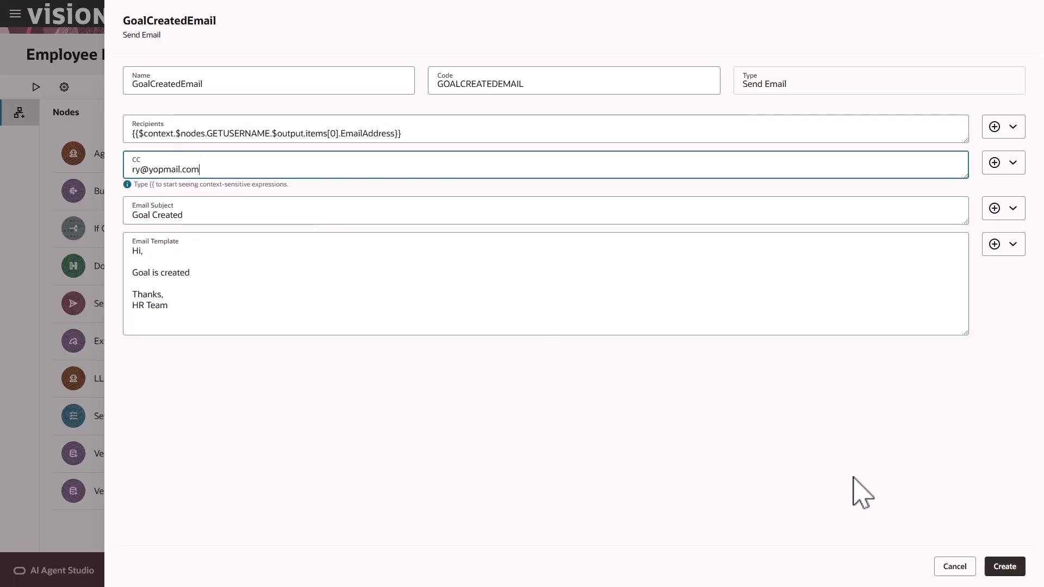
pyautogui.click(1005, 567)
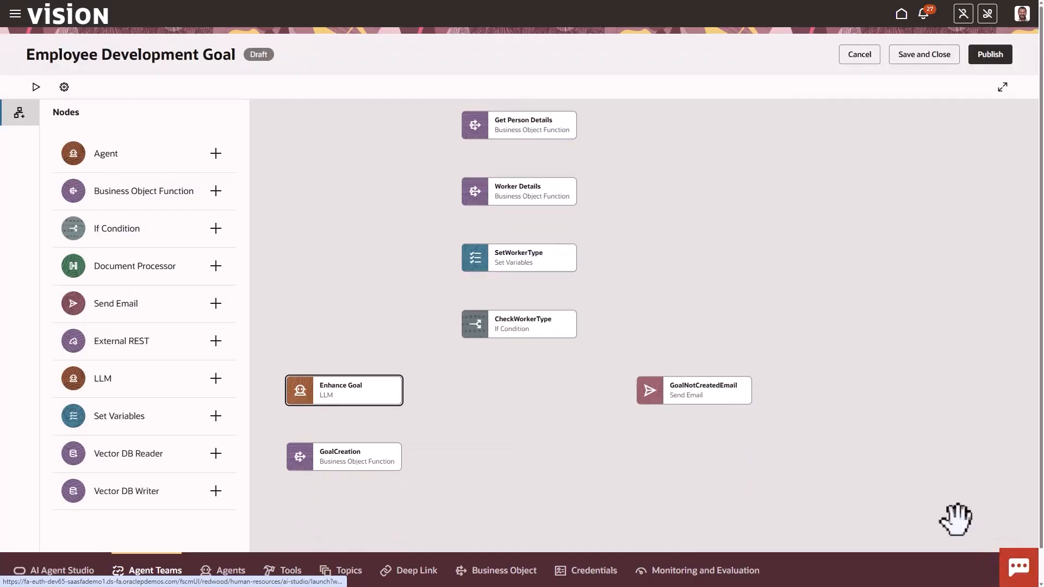
pyautogui.moveTo(906, 471); pyautogui.dragTo(905, 426)
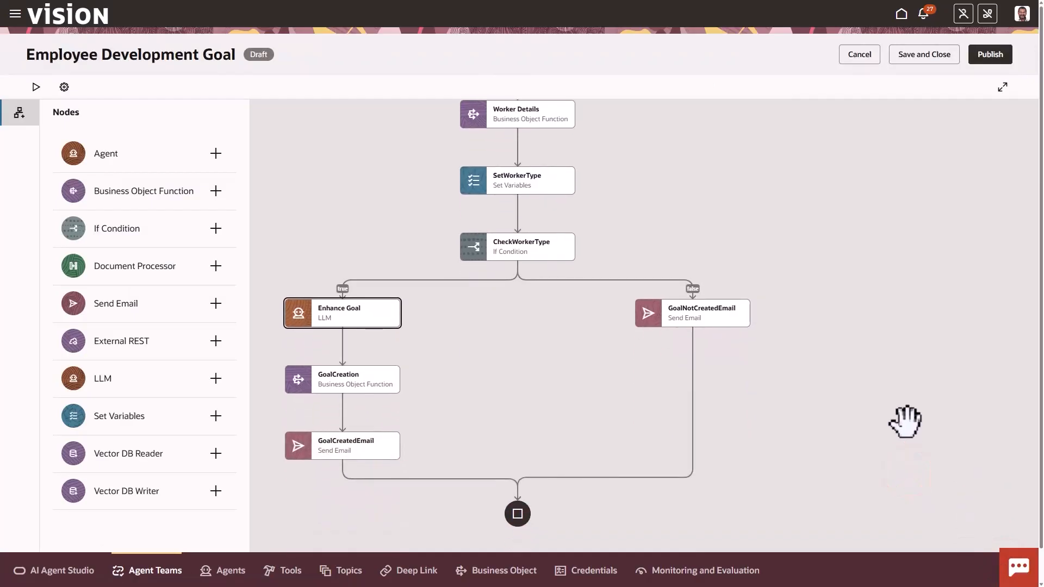
pyautogui.moveTo(898, 310); pyautogui.dragTo(905, 486)
pyautogui.moveTo(554, 163)
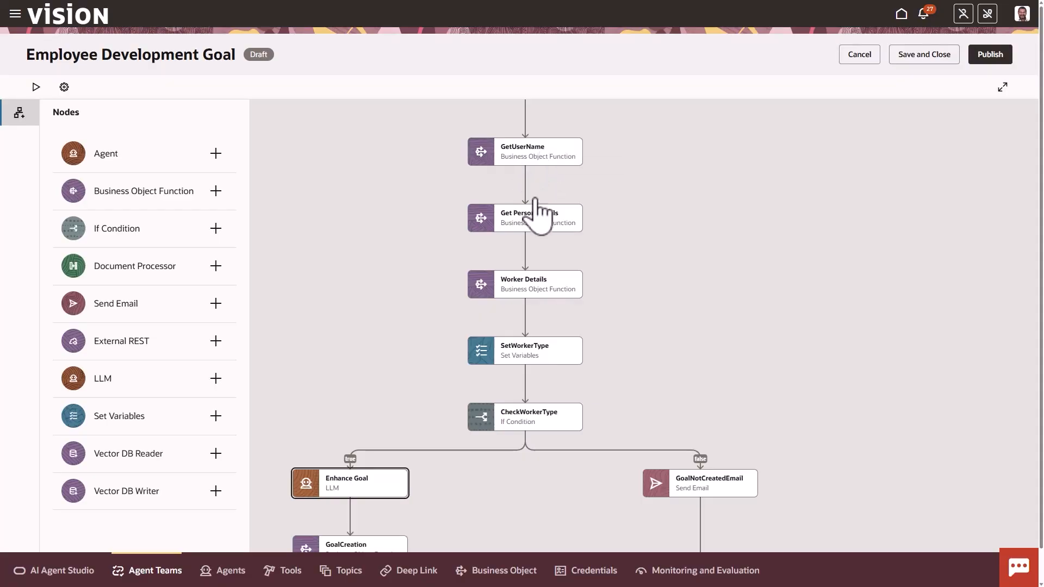
pyautogui.moveTo(531, 221)
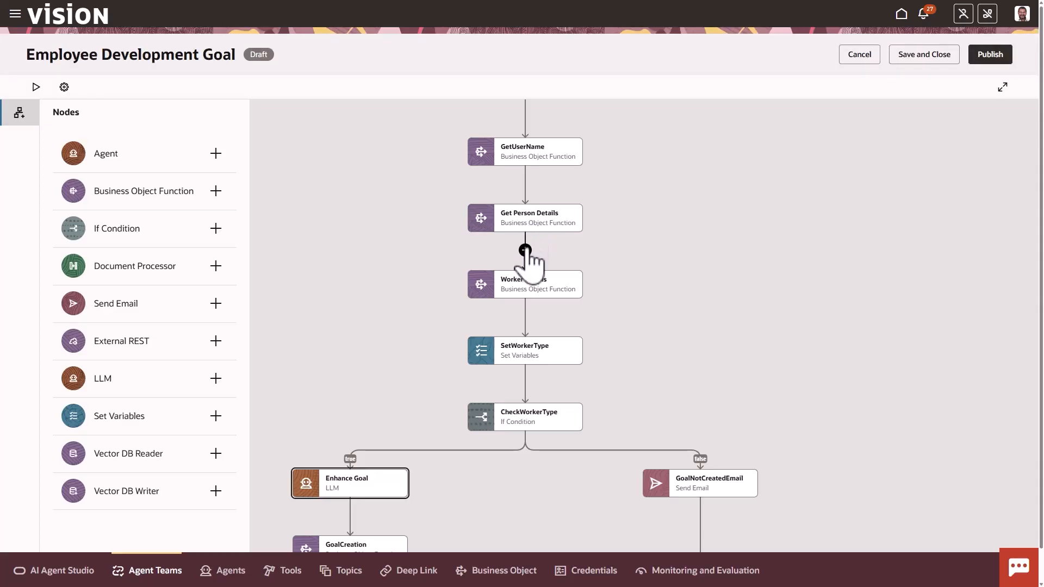
pyautogui.scroll(-1, 531, 266)
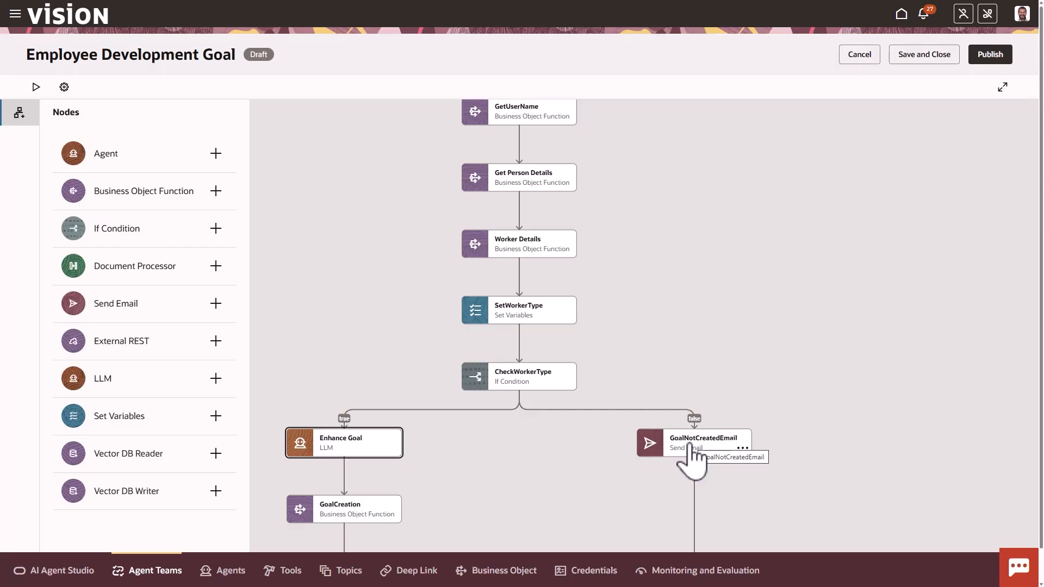
pyautogui.moveTo(433, 464); pyautogui.dragTo(454, 368)
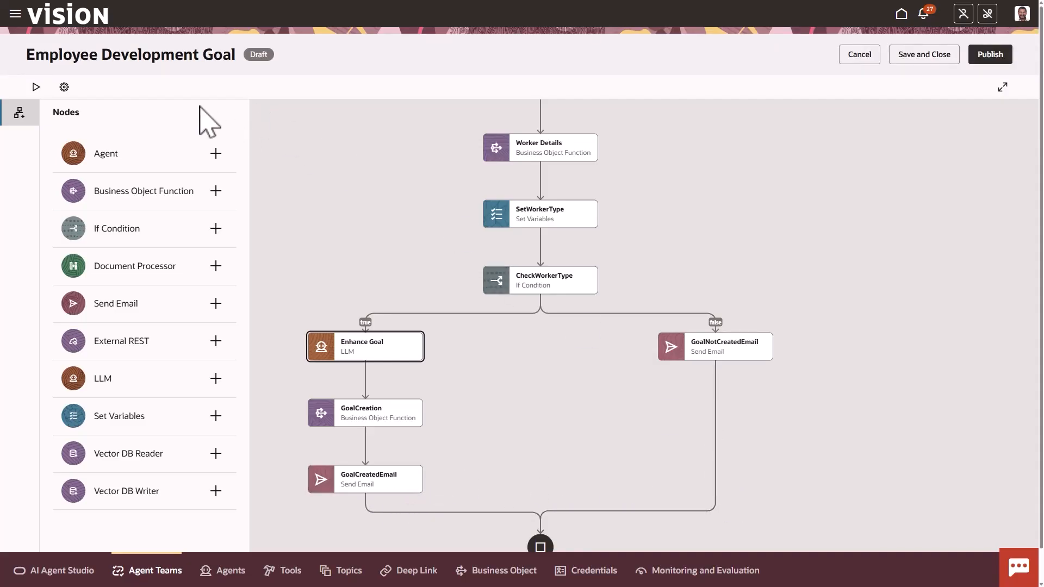
# Run a test with the Rest trigger and GoalName 'Enhance Coding Skills'
pyautogui.click(36, 87)
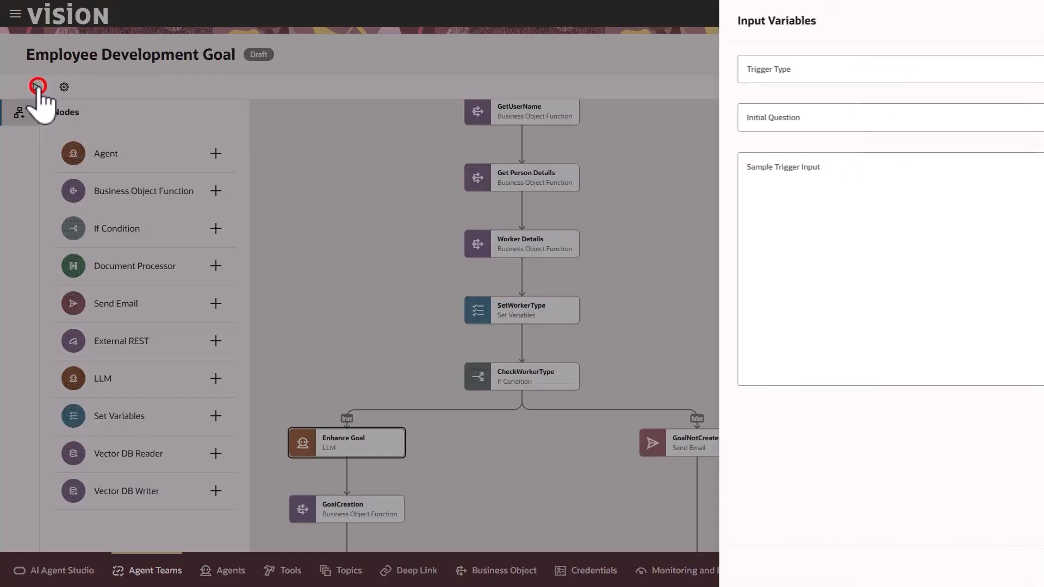
pyautogui.click(186, 70)
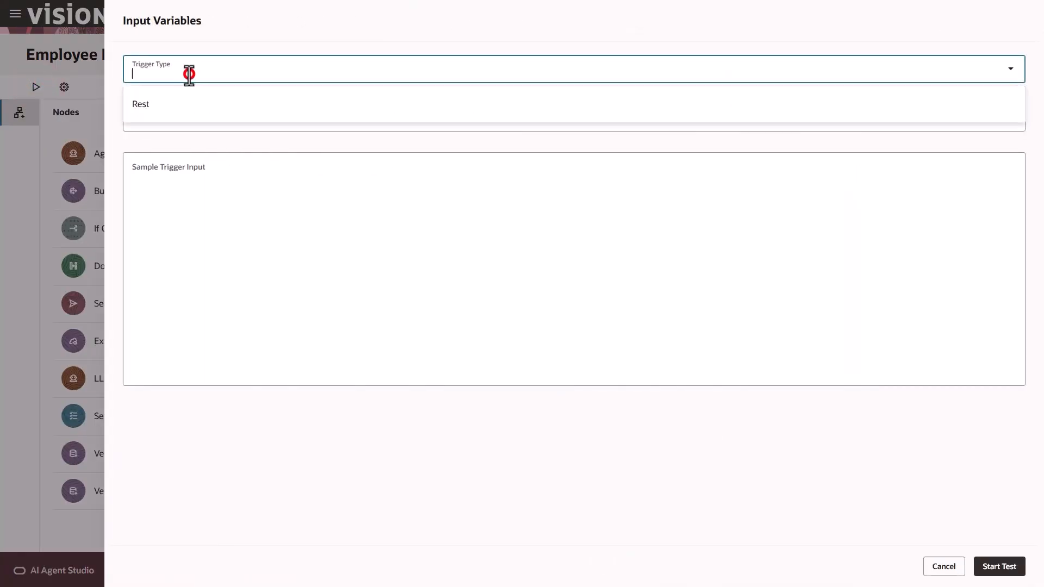
pyautogui.click(185, 103)
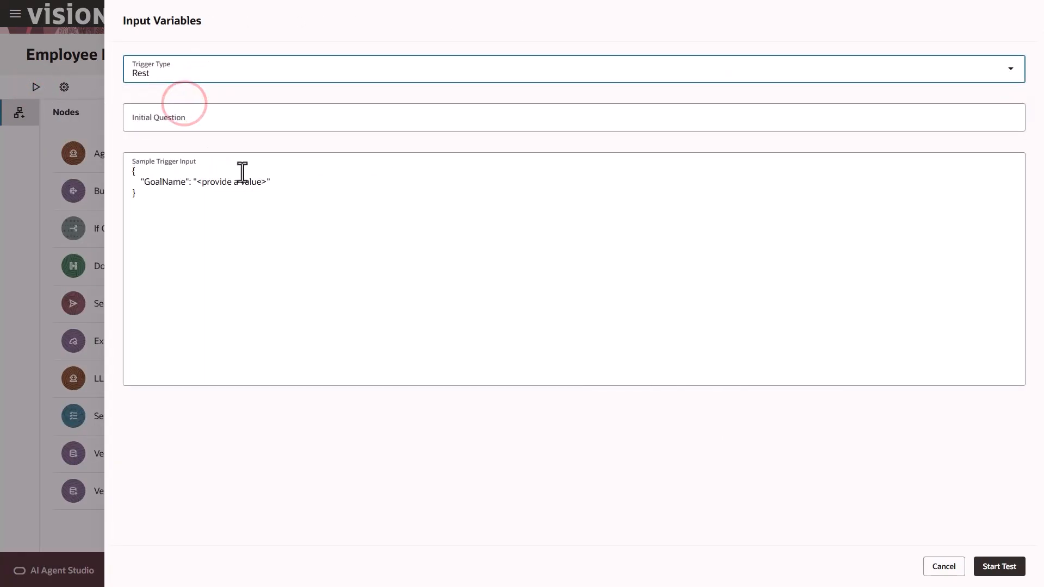
pyautogui.moveTo(265, 184); pyautogui.dragTo(199, 187)
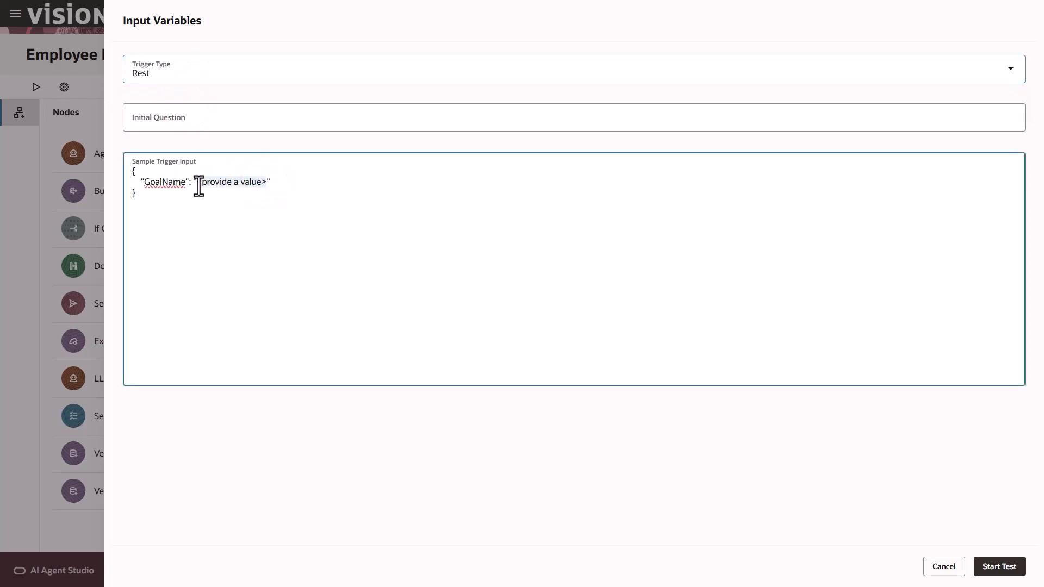
pyautogui.write('Enhanc')
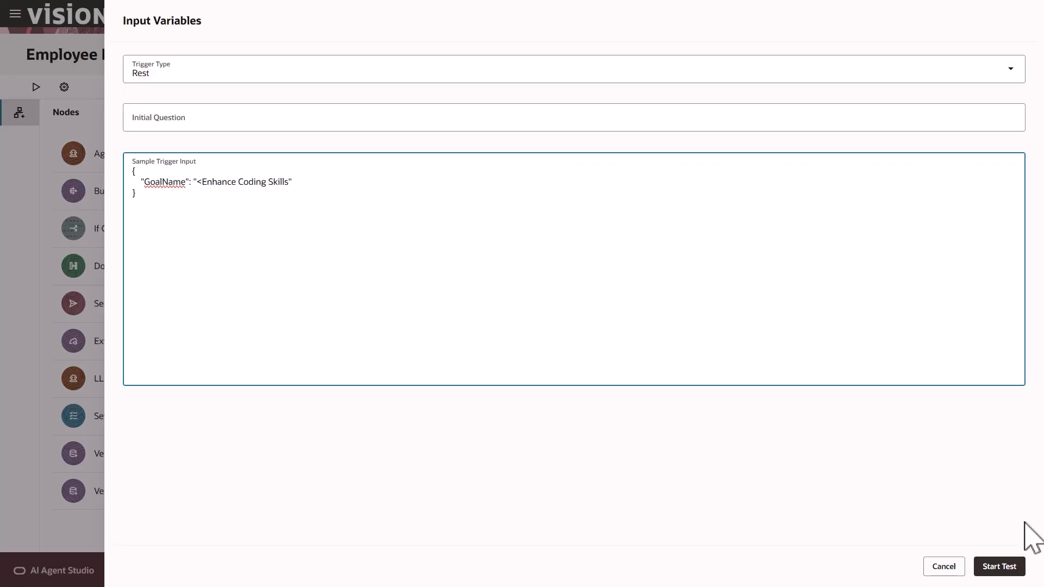
pyautogui.click(1000, 571)
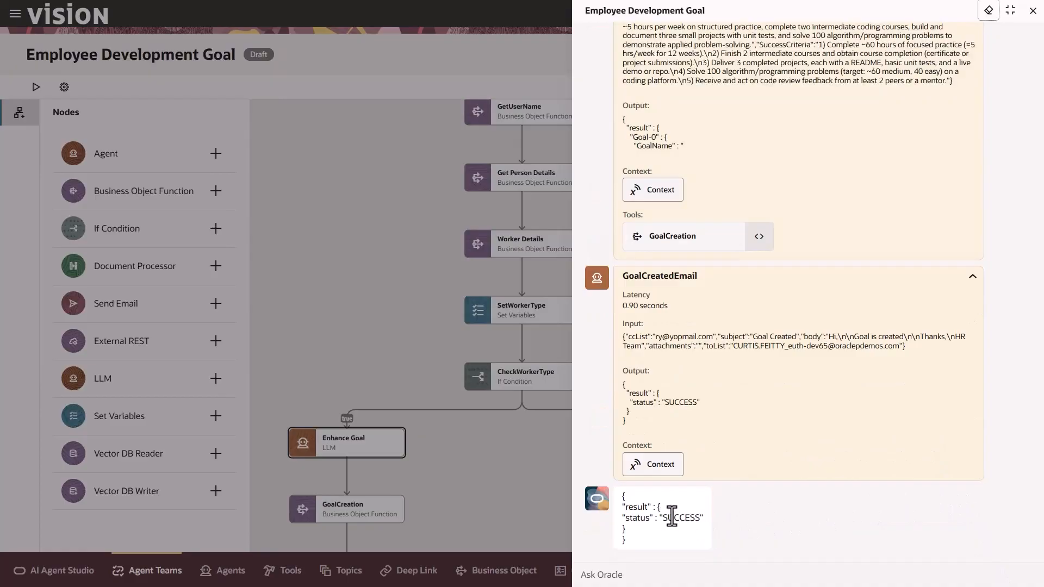
# Review the trace: GetUserName's email and PersonNumber, the worker's assignment type, and WorkerType checks
pyautogui.scroll(15, 737, 525)
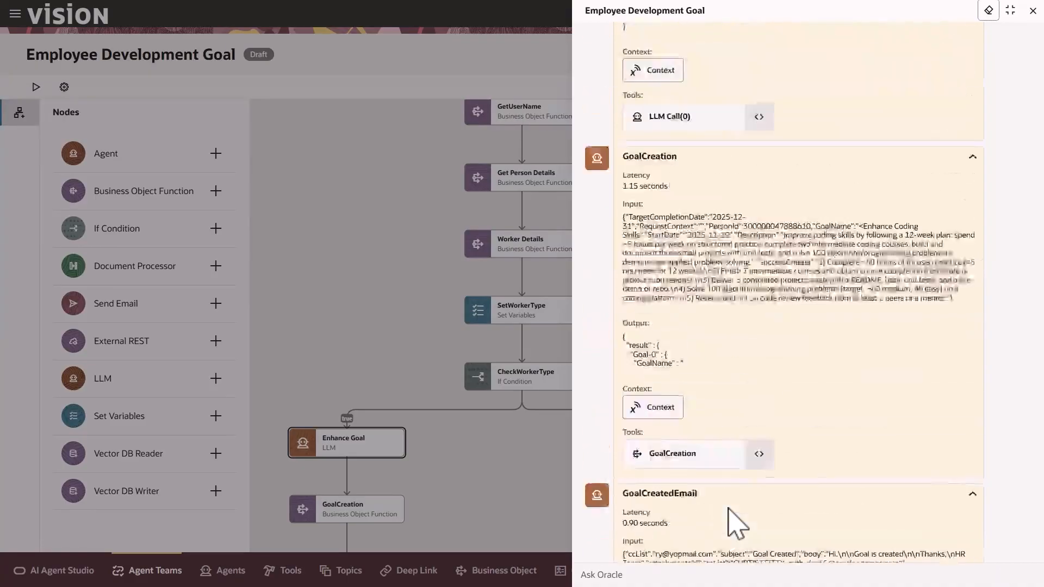
pyautogui.scroll(10, 740, 519)
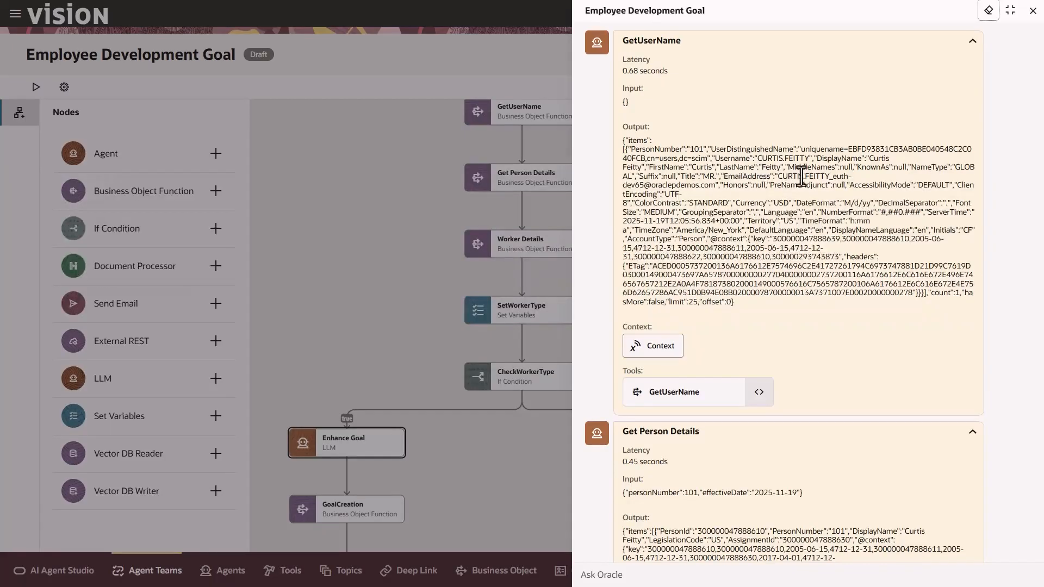
pyautogui.moveTo(778, 177); pyautogui.dragTo(716, 186)
pyautogui.moveTo(630, 149); pyautogui.dragTo(707, 149)
pyautogui.scroll(-4, 756, 343)
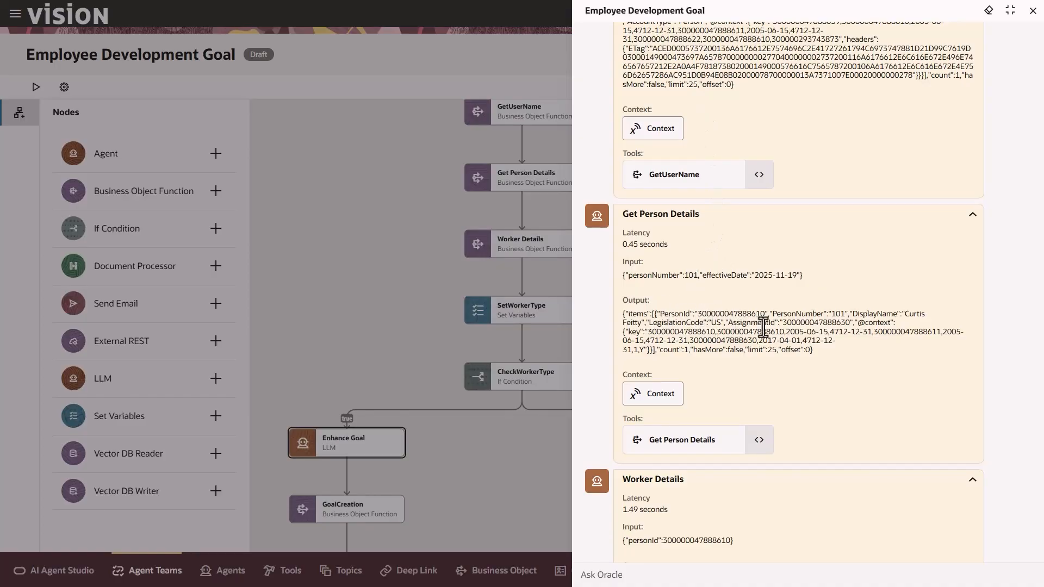
pyautogui.scroll(-5, 728, 400)
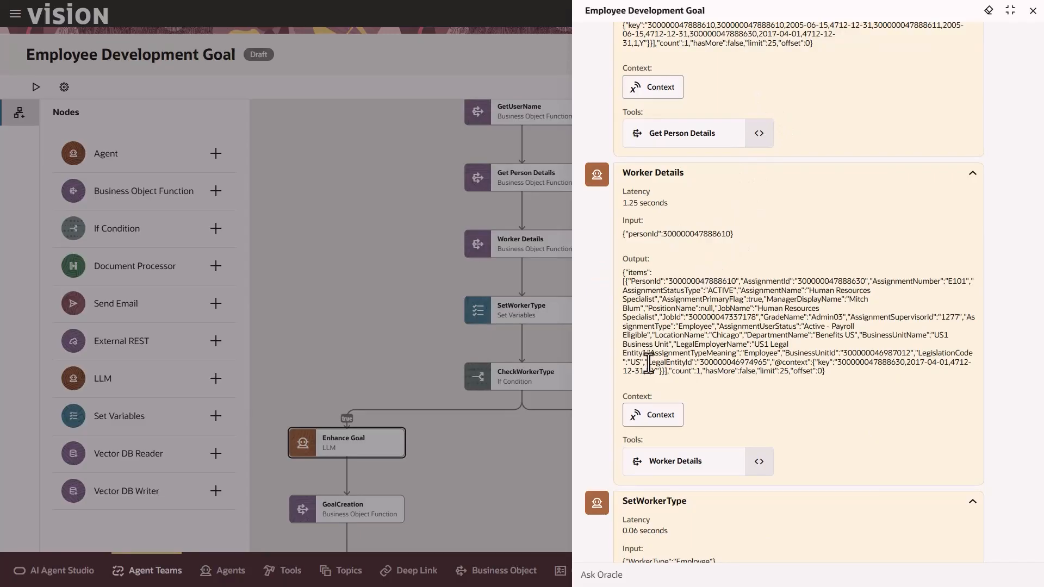
pyautogui.moveTo(650, 359); pyautogui.dragTo(773, 357)
pyautogui.scroll(-4, 758, 392)
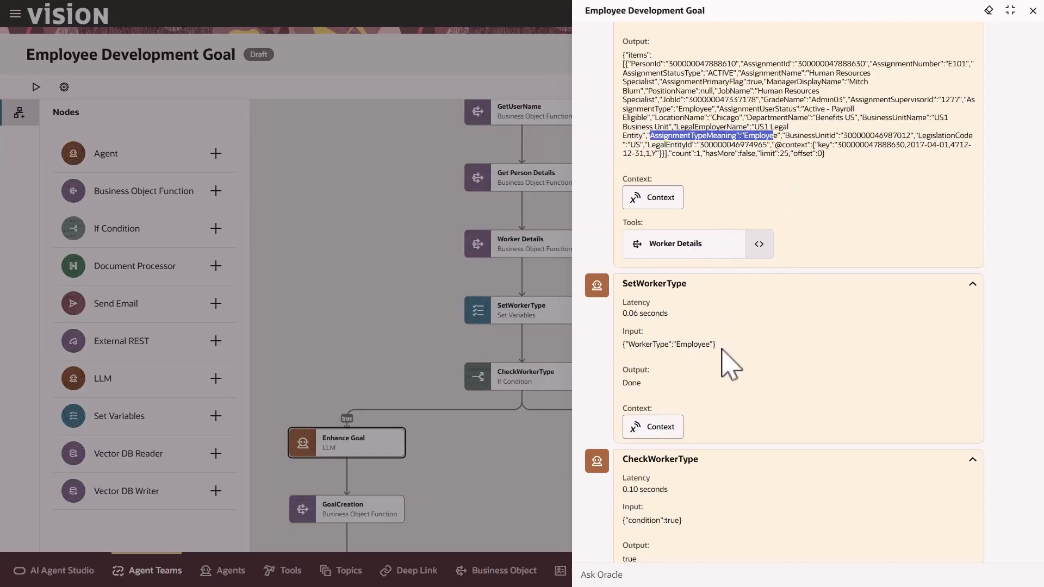
pyautogui.scroll(-4, 714, 389)
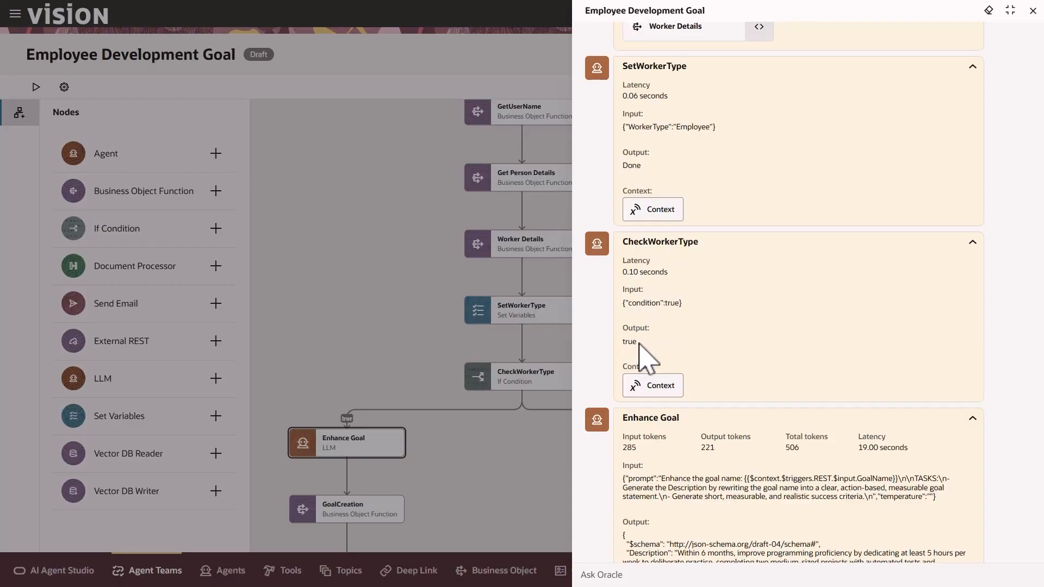
# Inspect Enhance Goal's generated Description and SuccessCriteria and the GoalCreation output in the trace
pyautogui.scroll(-3, 641, 353)
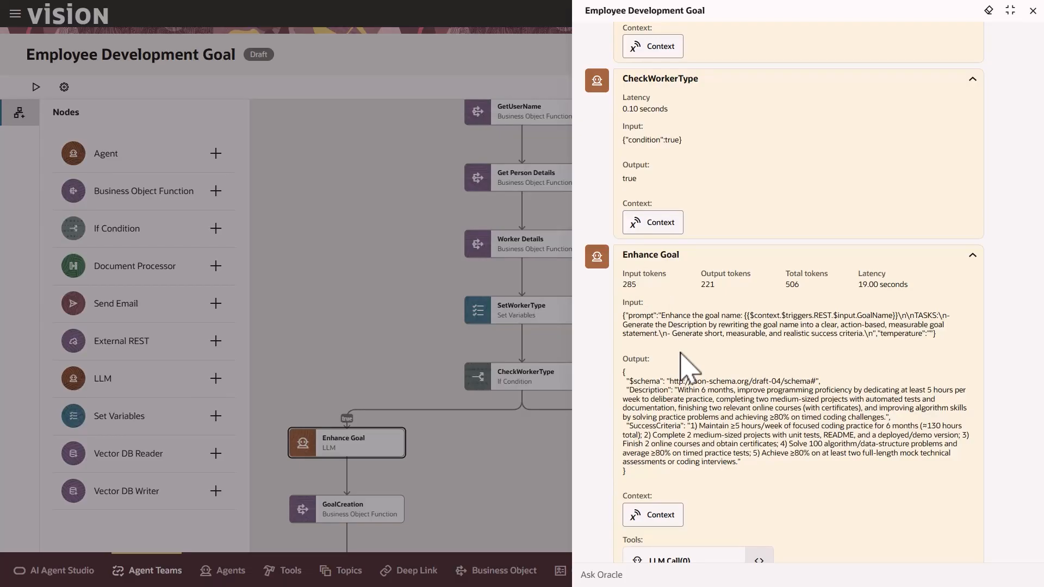
pyautogui.doubleClick(633, 390)
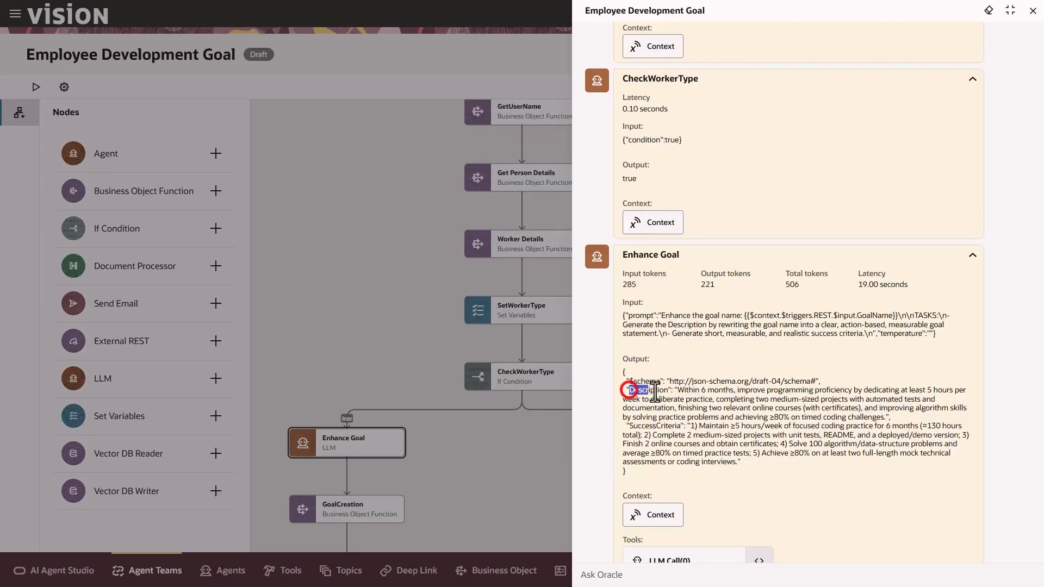
pyautogui.doubleClick(631, 427)
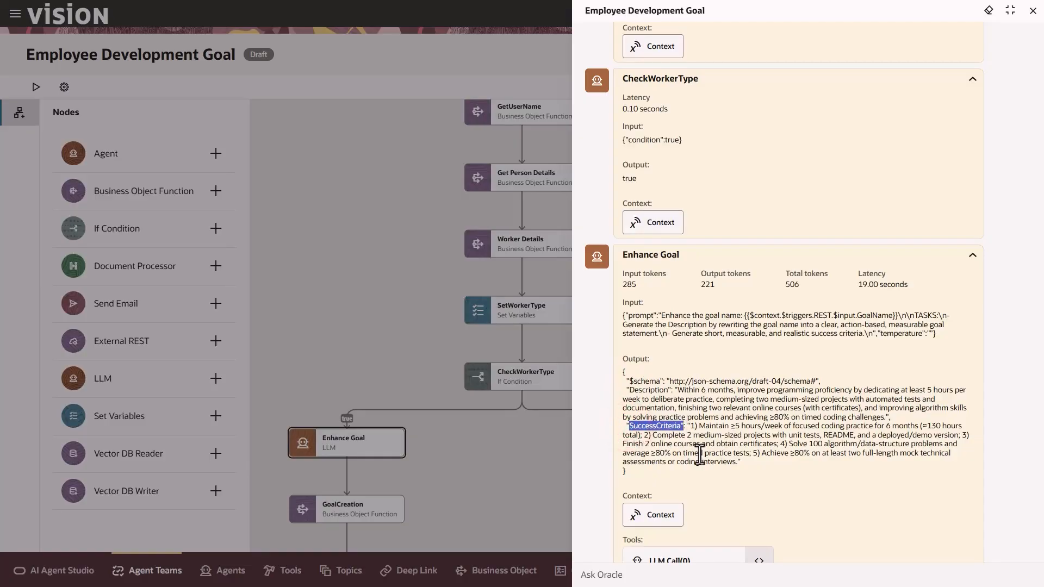
pyautogui.scroll(-7, 700, 454)
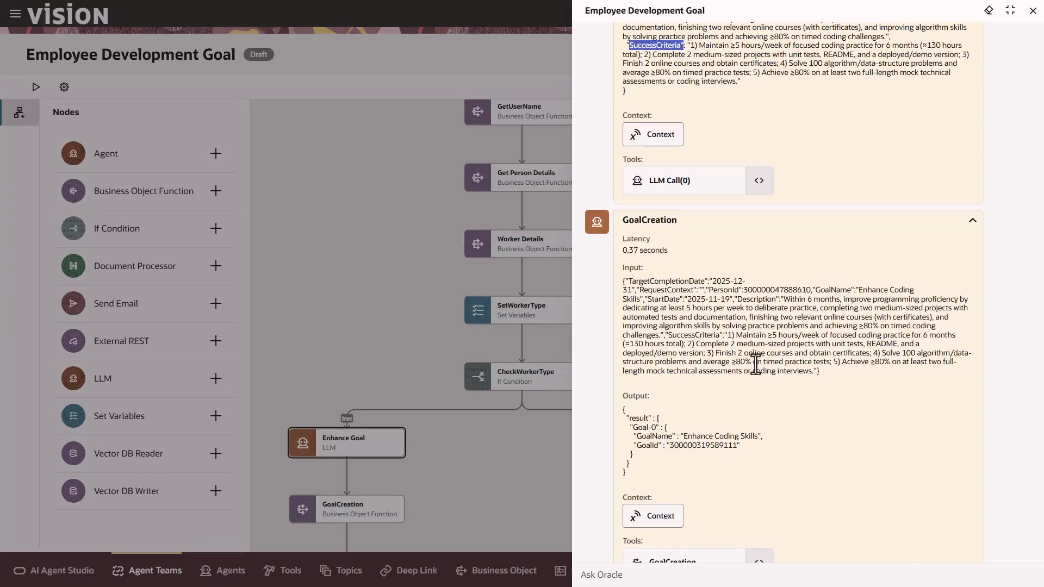
pyautogui.scroll(-6, 756, 364)
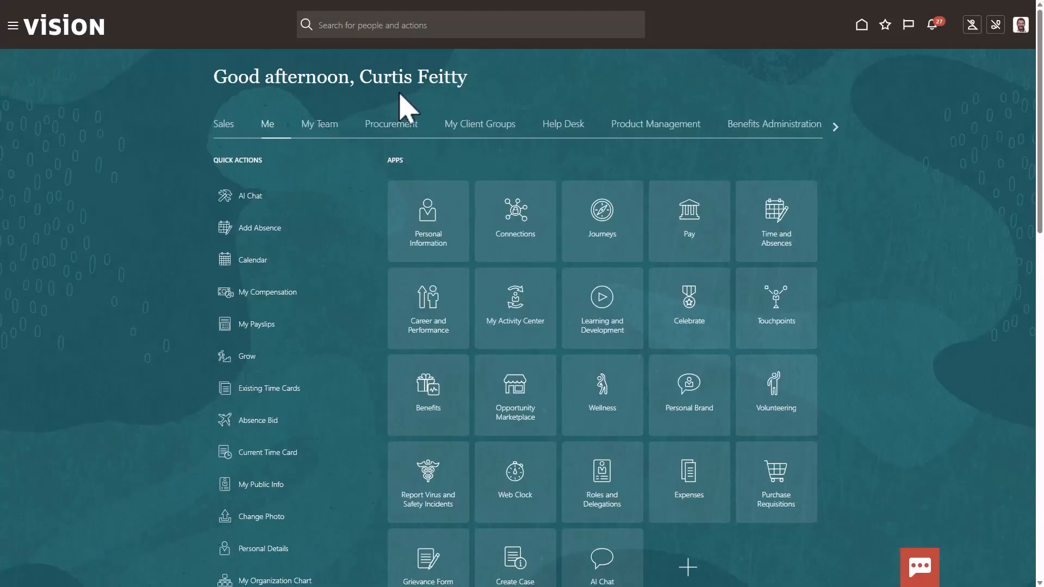
# Open the Enhance Coding Skills goal from Goals Center's Development goals
pyautogui.click(430, 301)
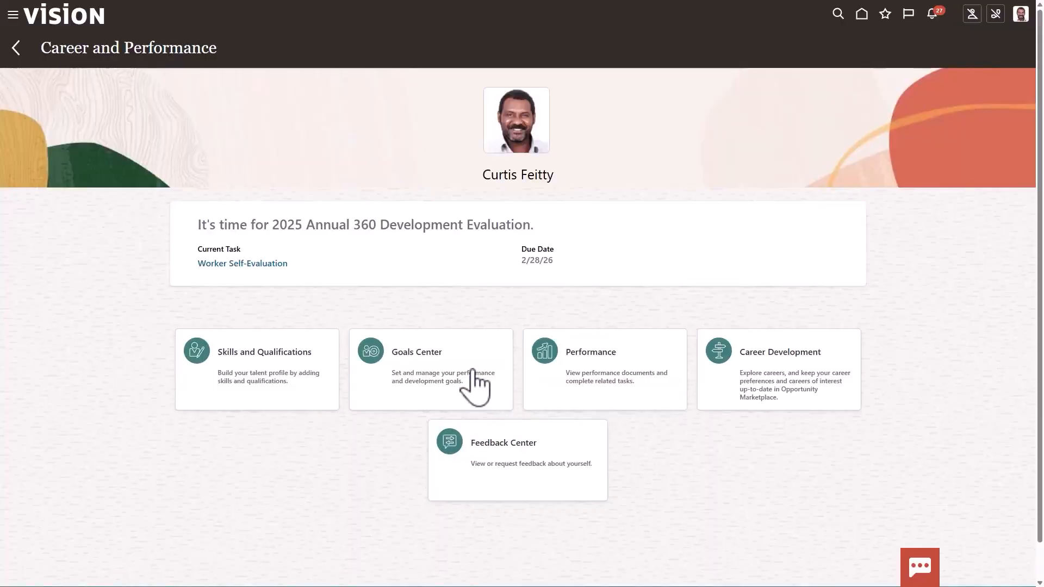
pyautogui.click(448, 363)
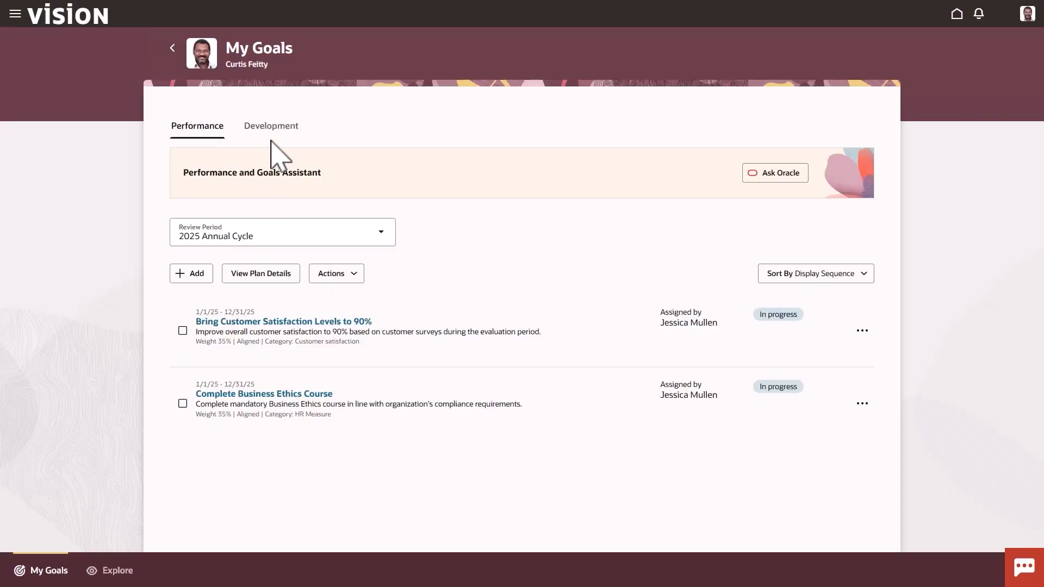
pyautogui.click(272, 125)
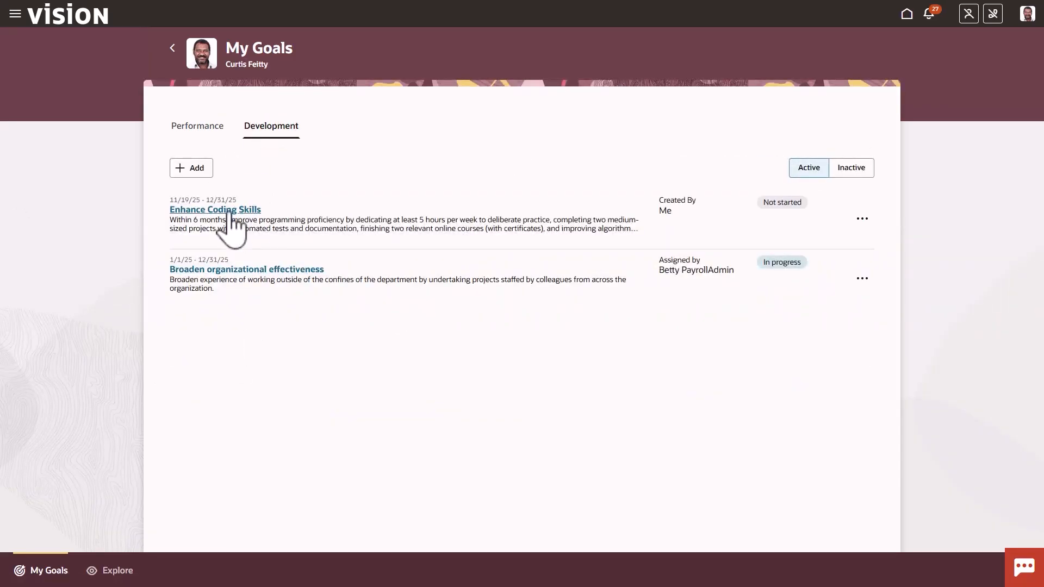
pyautogui.click(229, 210)
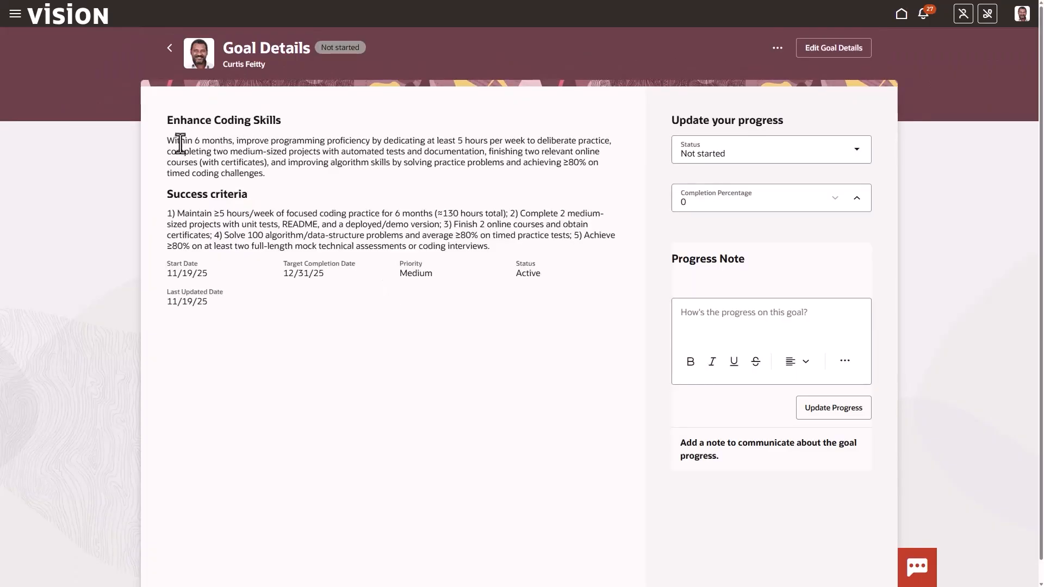
# Review the goal's generated description, success criteria and 12/31/25 target completion date
pyautogui.moveTo(182, 140); pyautogui.dragTo(256, 162)
pyautogui.moveTo(185, 213); pyautogui.dragTo(204, 275)
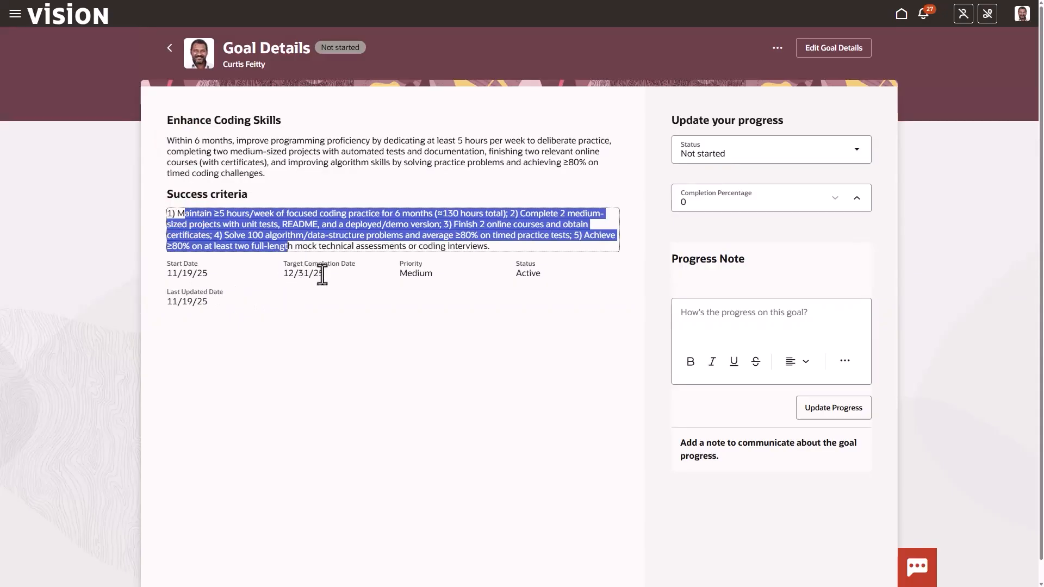
pyautogui.click(363, 276)
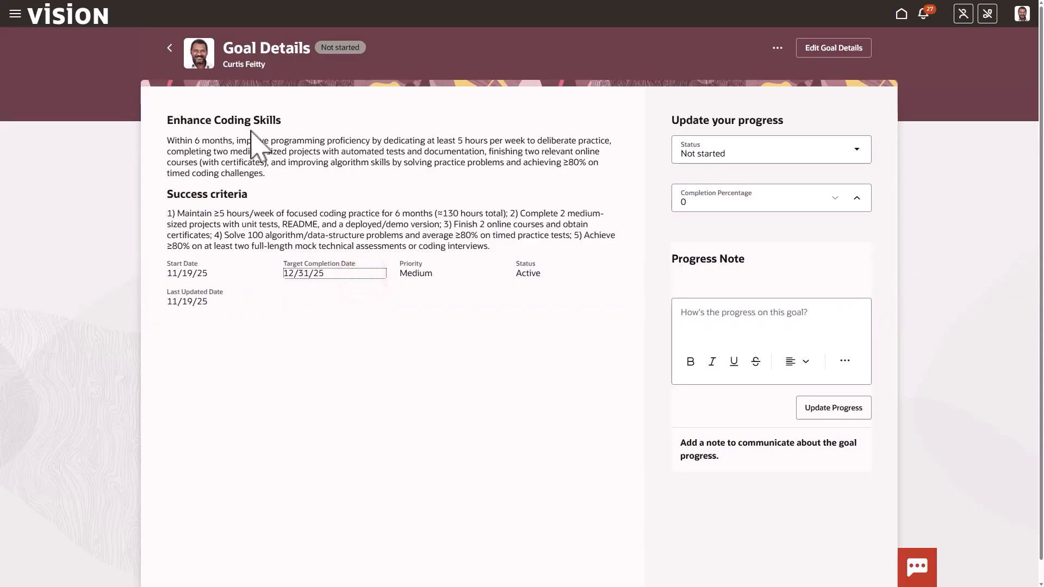